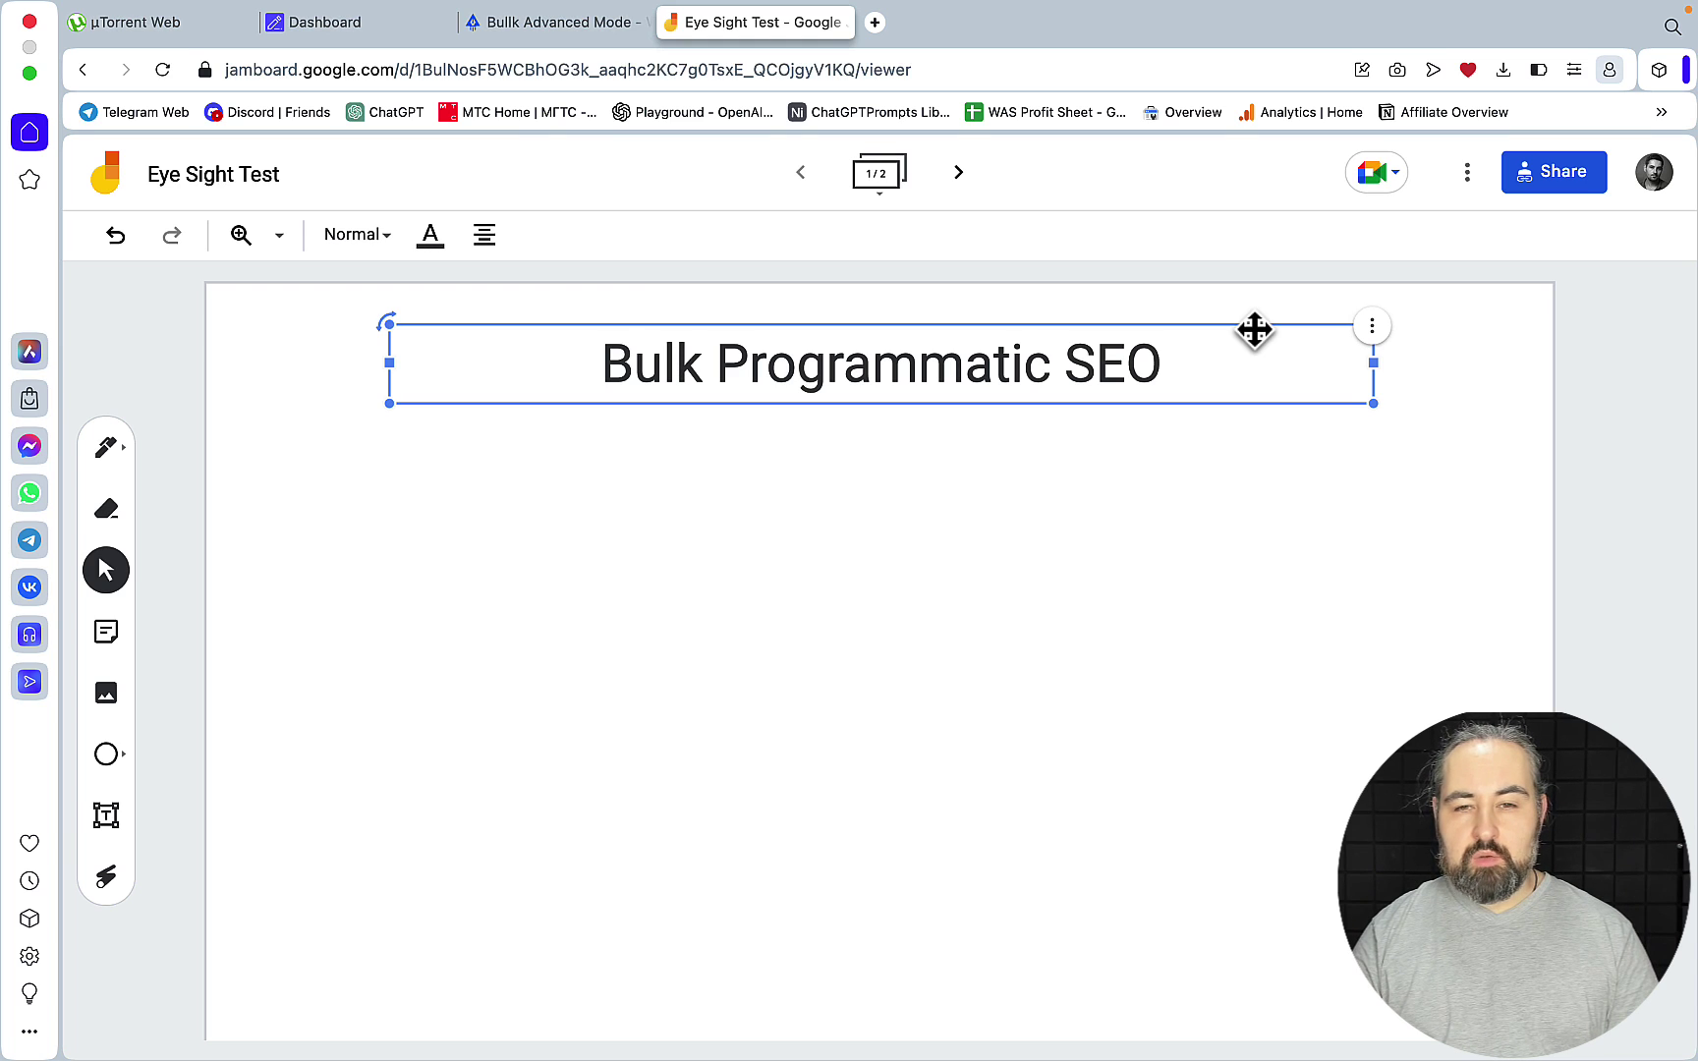
Step: Draw a red tick below the title and add a one-line 'can dogs eat' text box under it
click(824, 489)
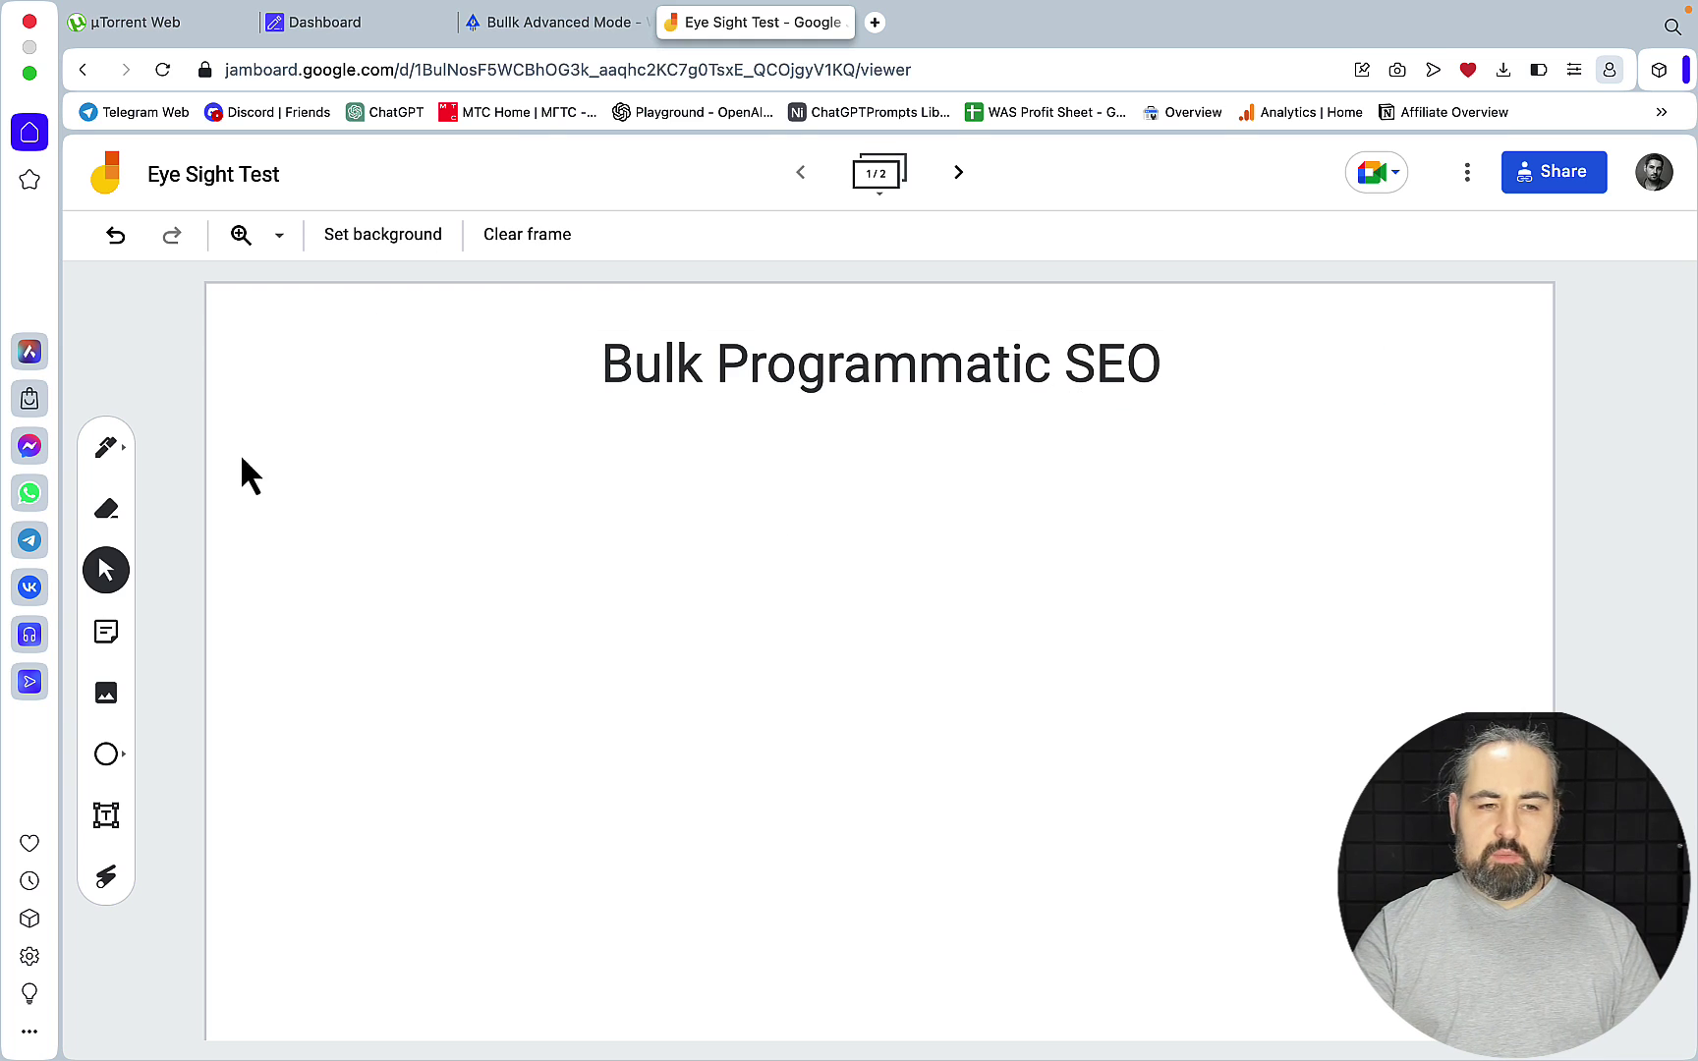
click(106, 448)
drag(578, 499, 592, 428)
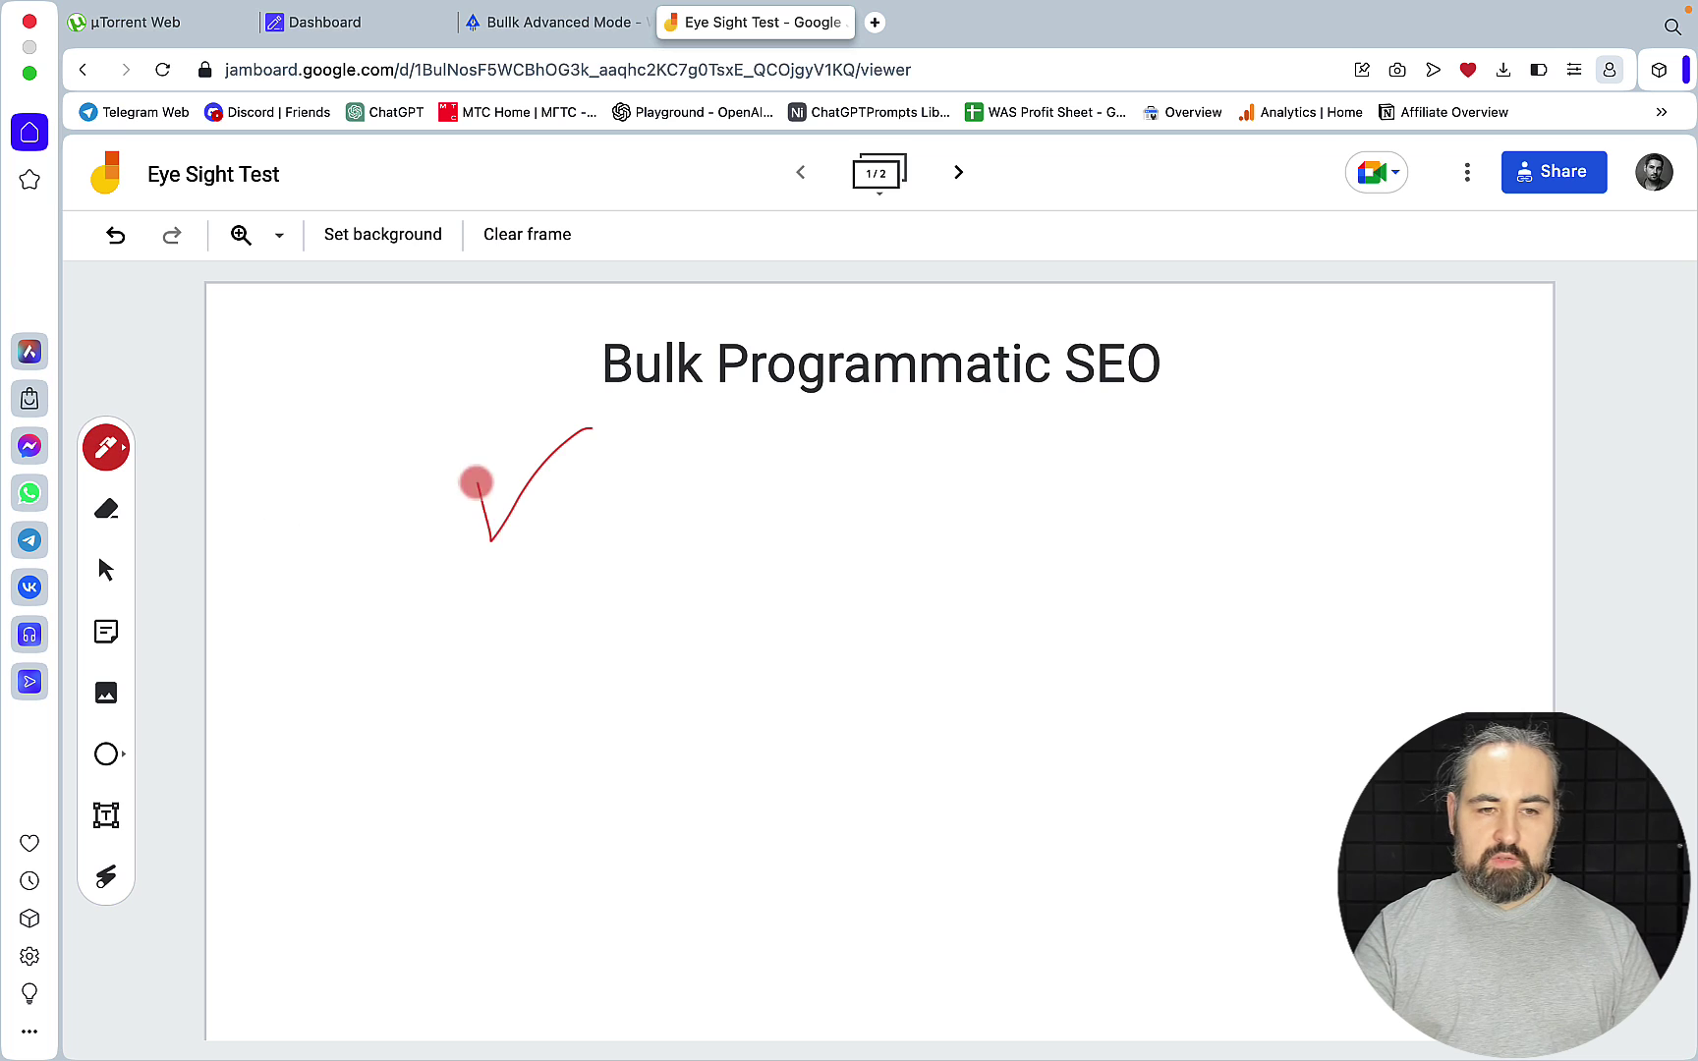
drag(477, 482, 499, 550)
click(106, 816)
click(346, 596)
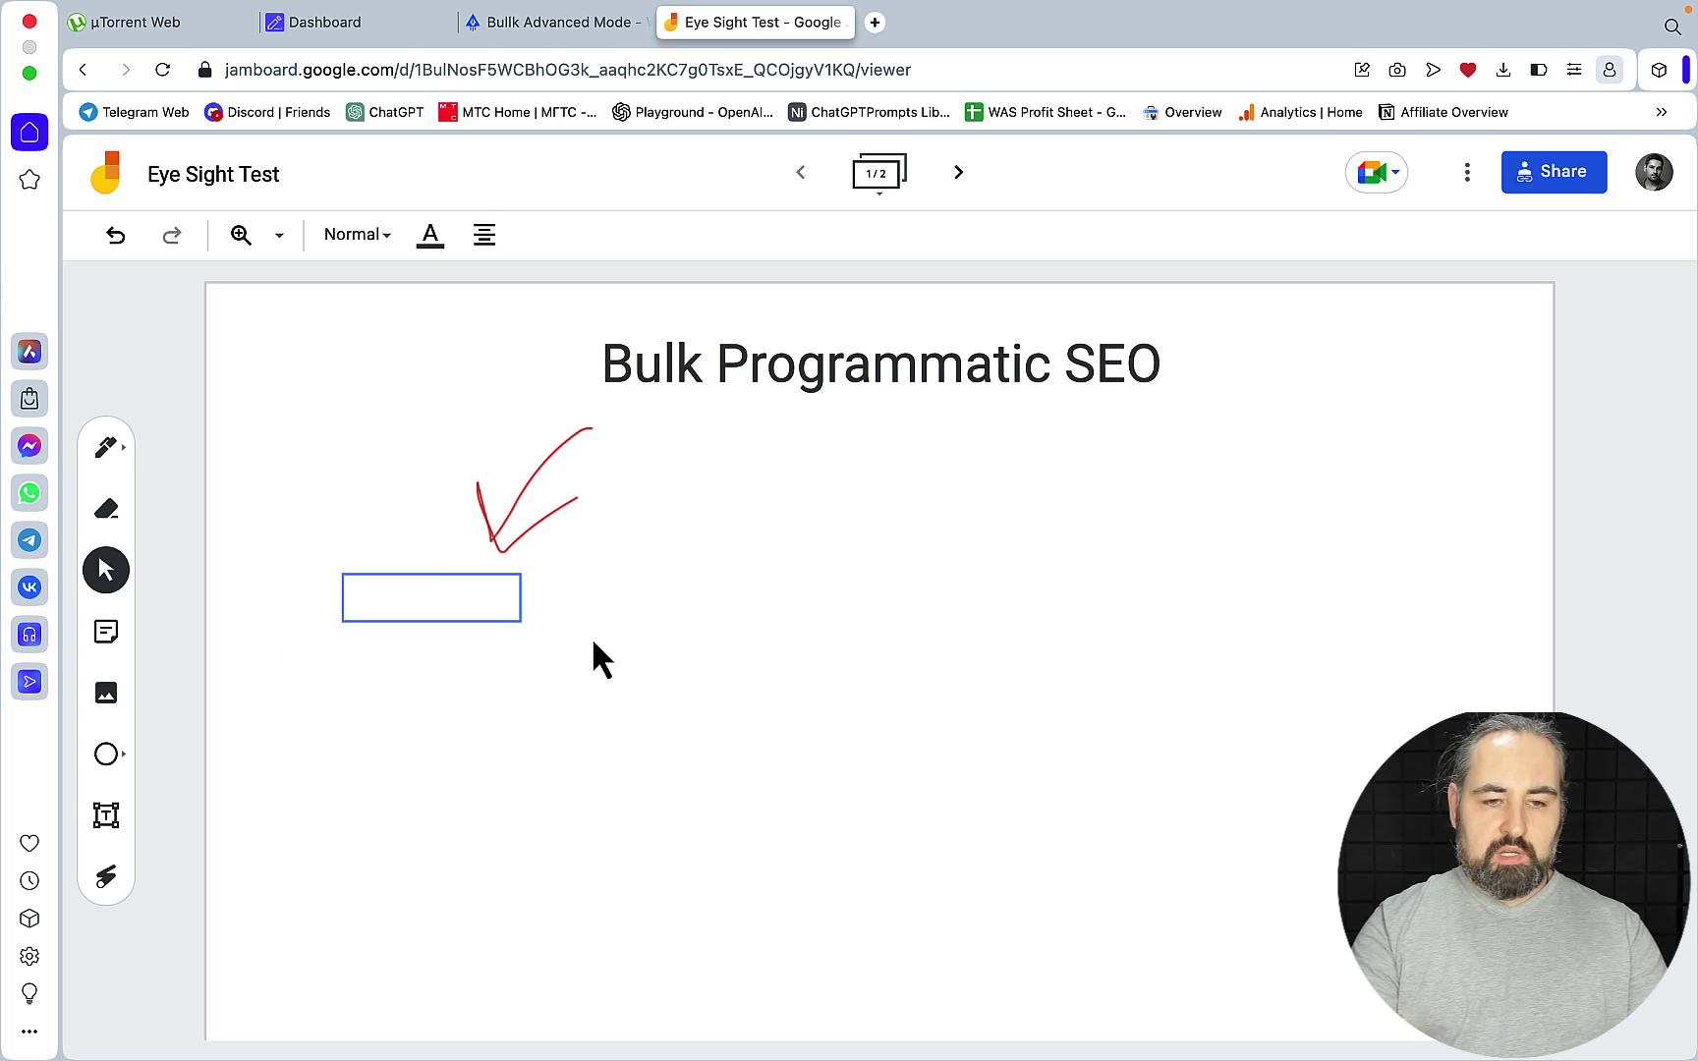
text(can dogs eat)
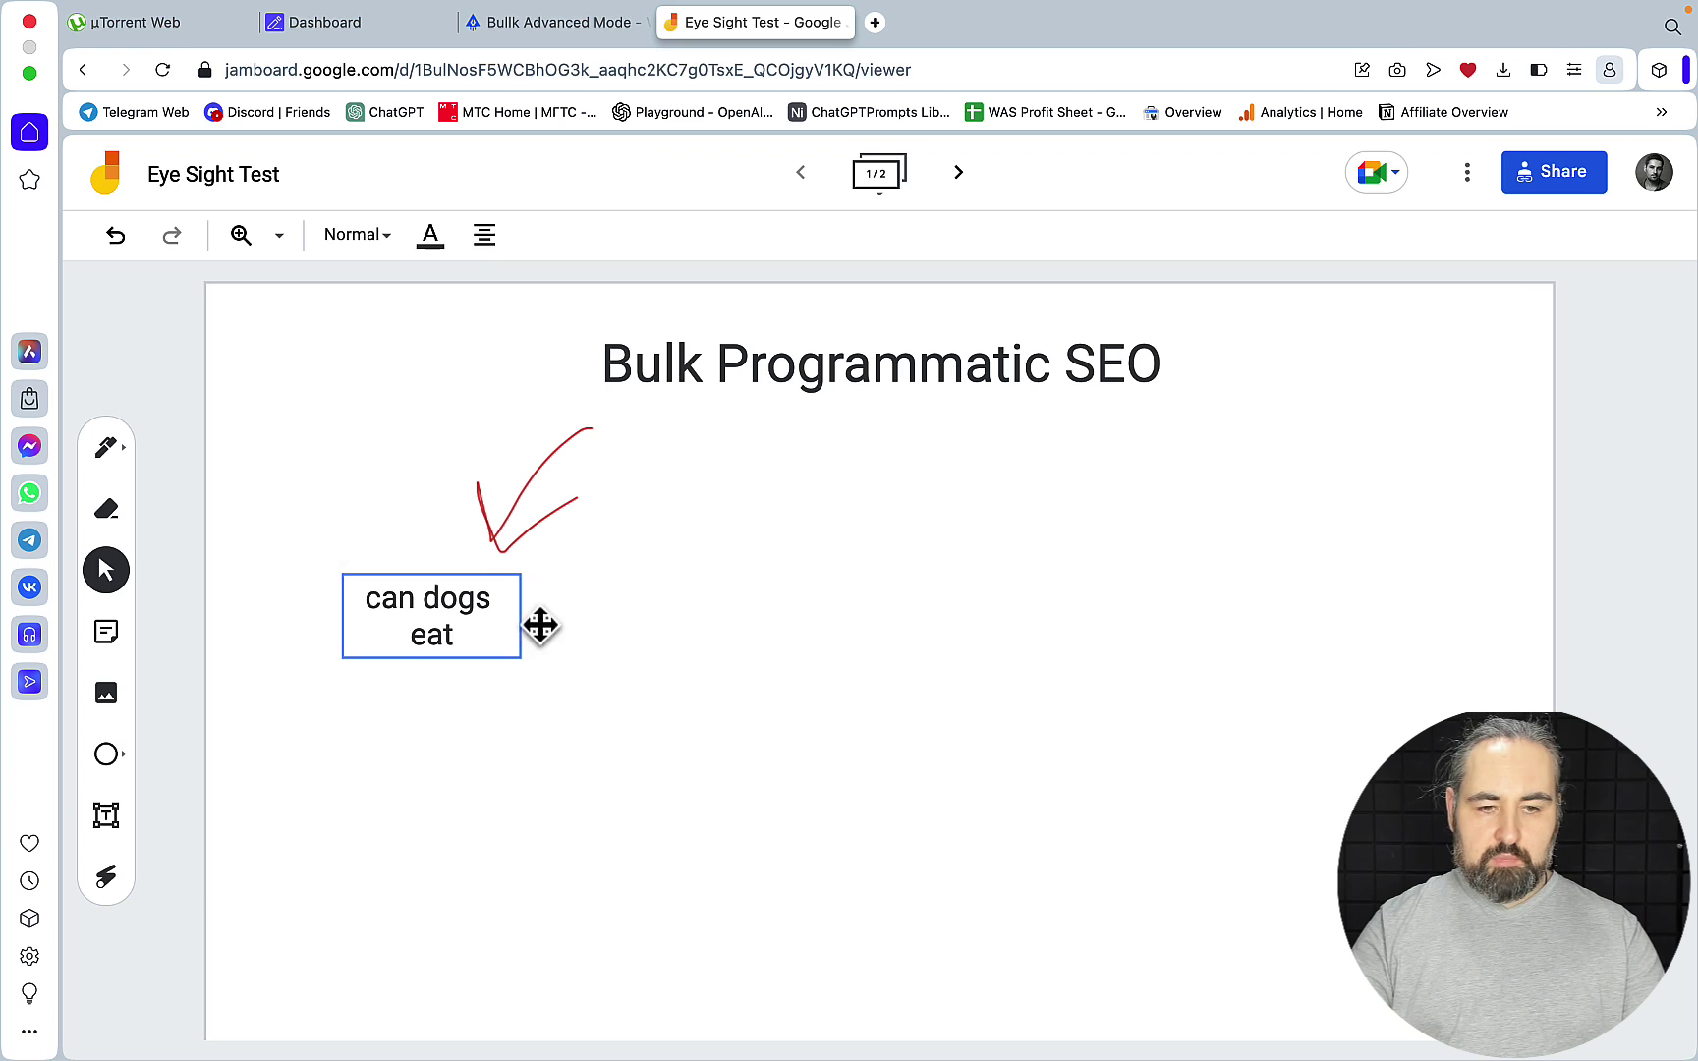
drag(537, 623, 632, 602)
click(496, 637)
Step: Draw a curved red arrow on the right with scribbles, and add a '5000+' text box below it
click(107, 447)
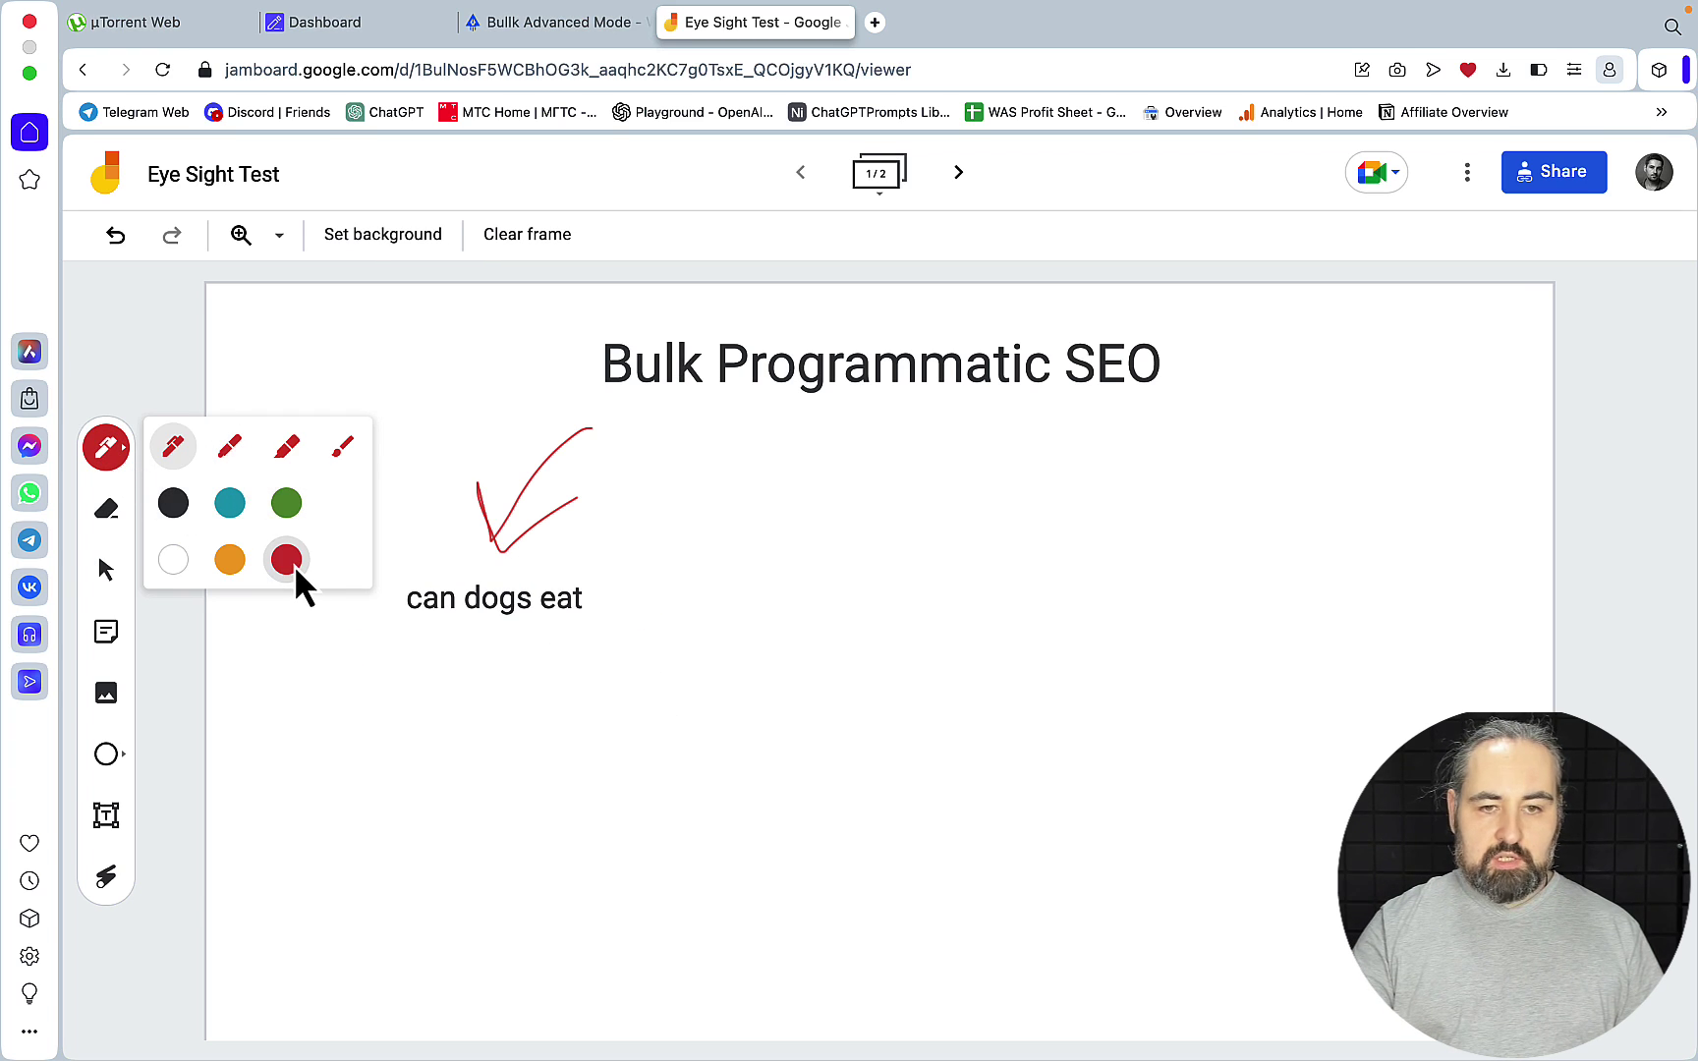
drag(851, 433, 990, 553)
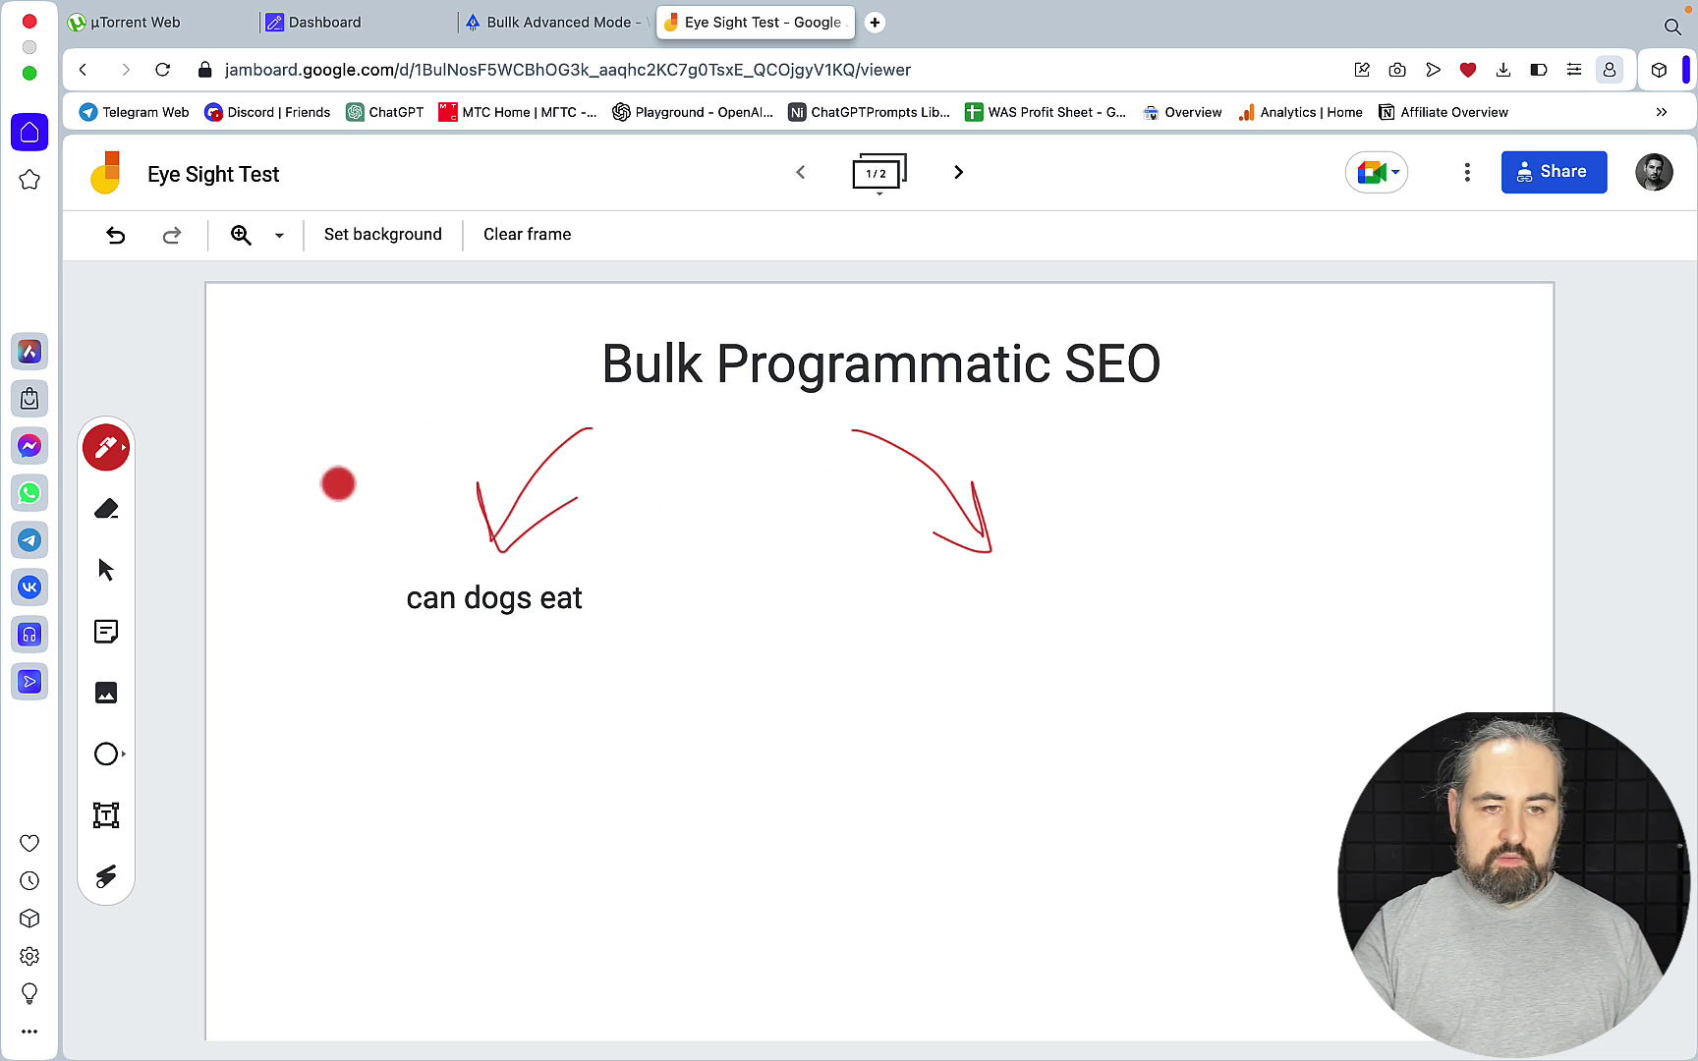
drag(302, 470, 356, 429)
drag(349, 498, 411, 521)
drag(390, 447, 484, 418)
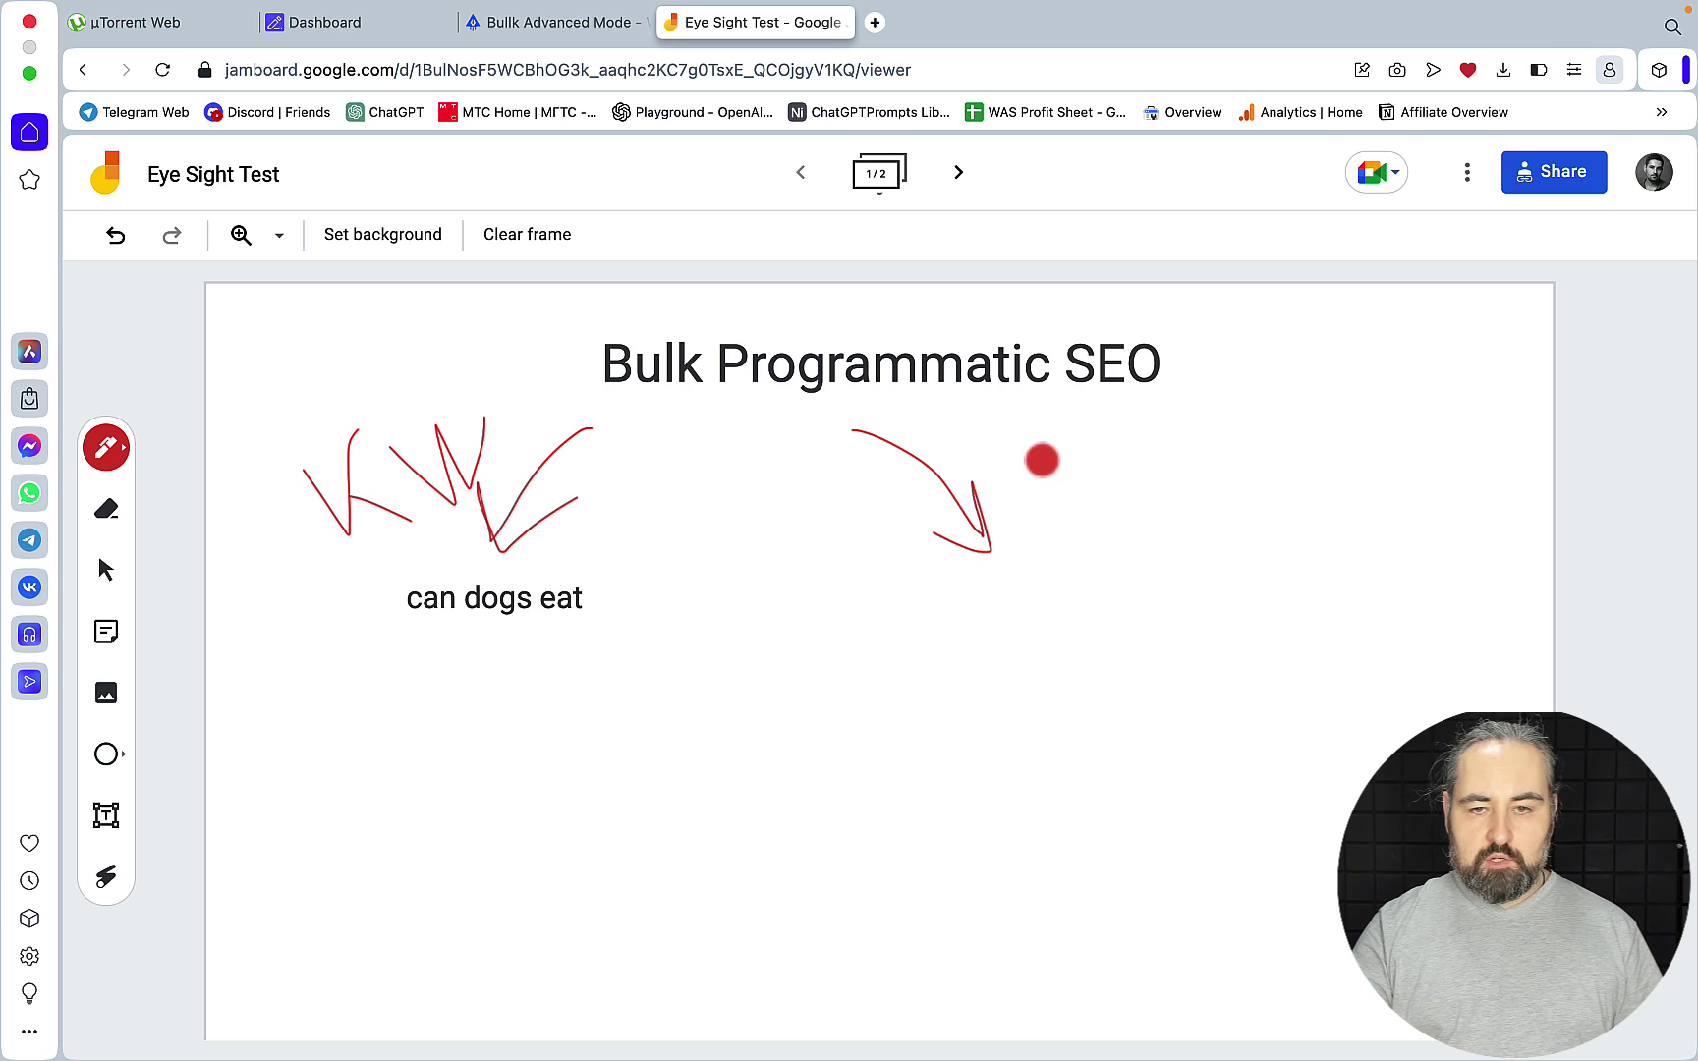
drag(1040, 516, 1120, 487)
click(106, 816)
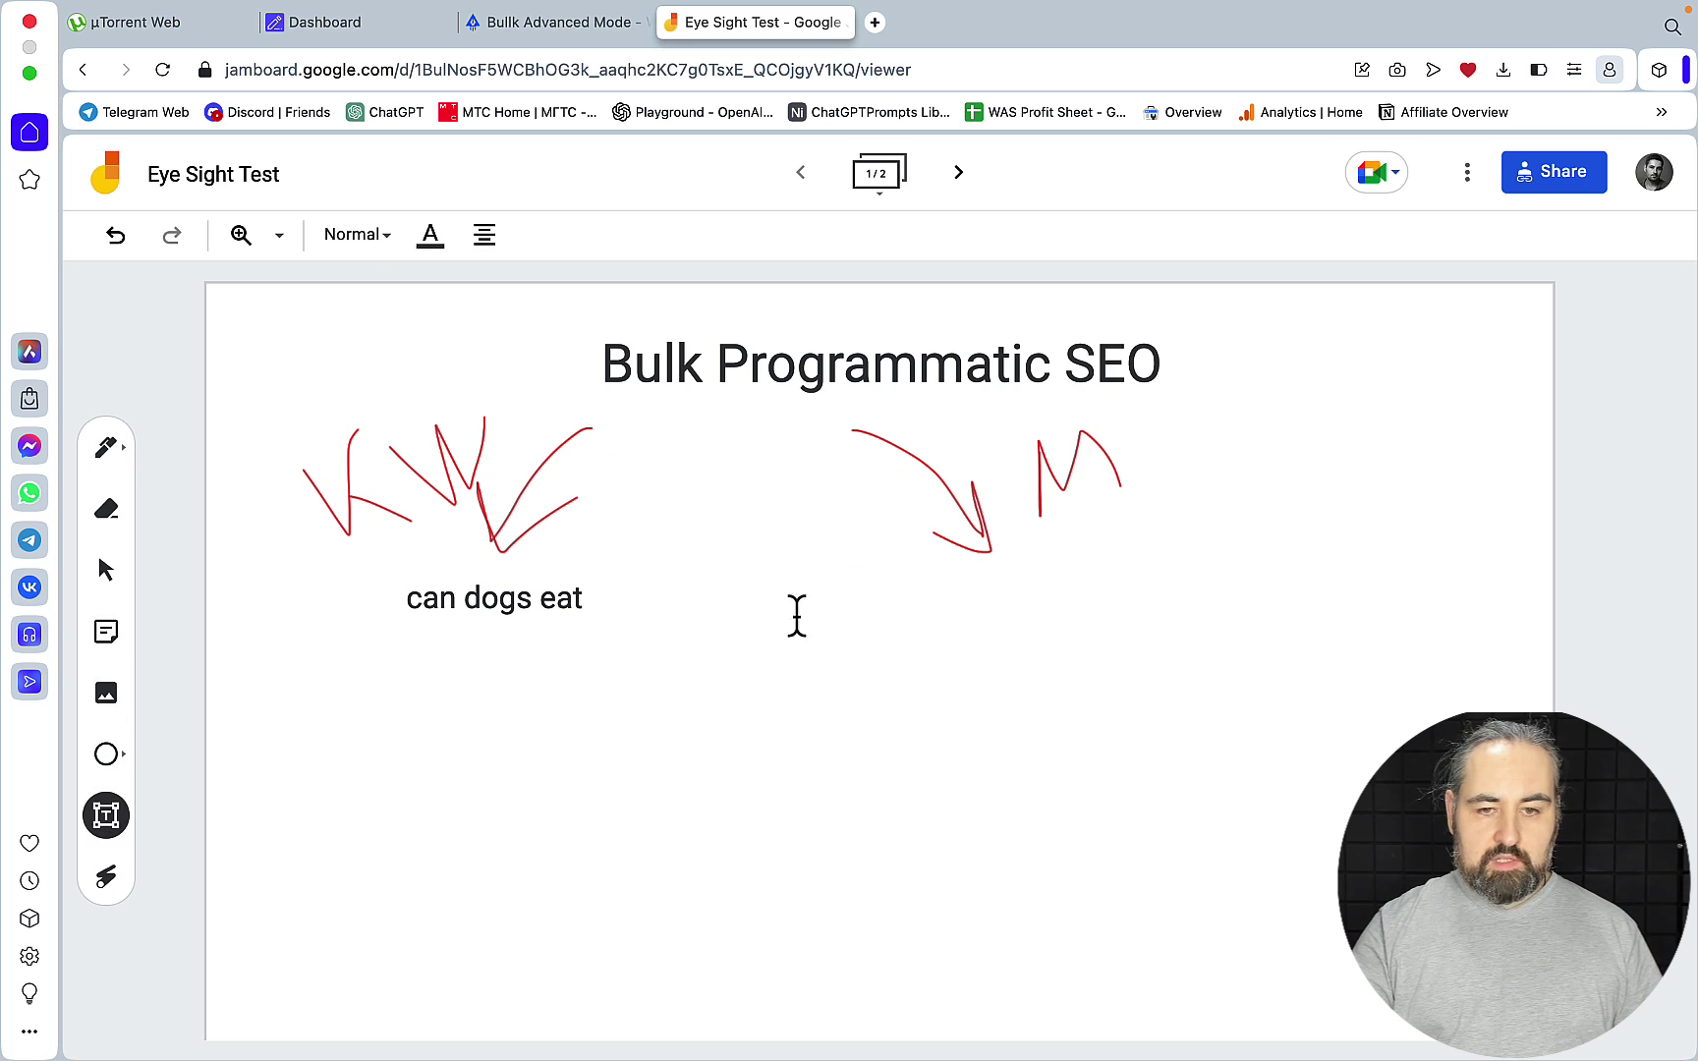
click(902, 592)
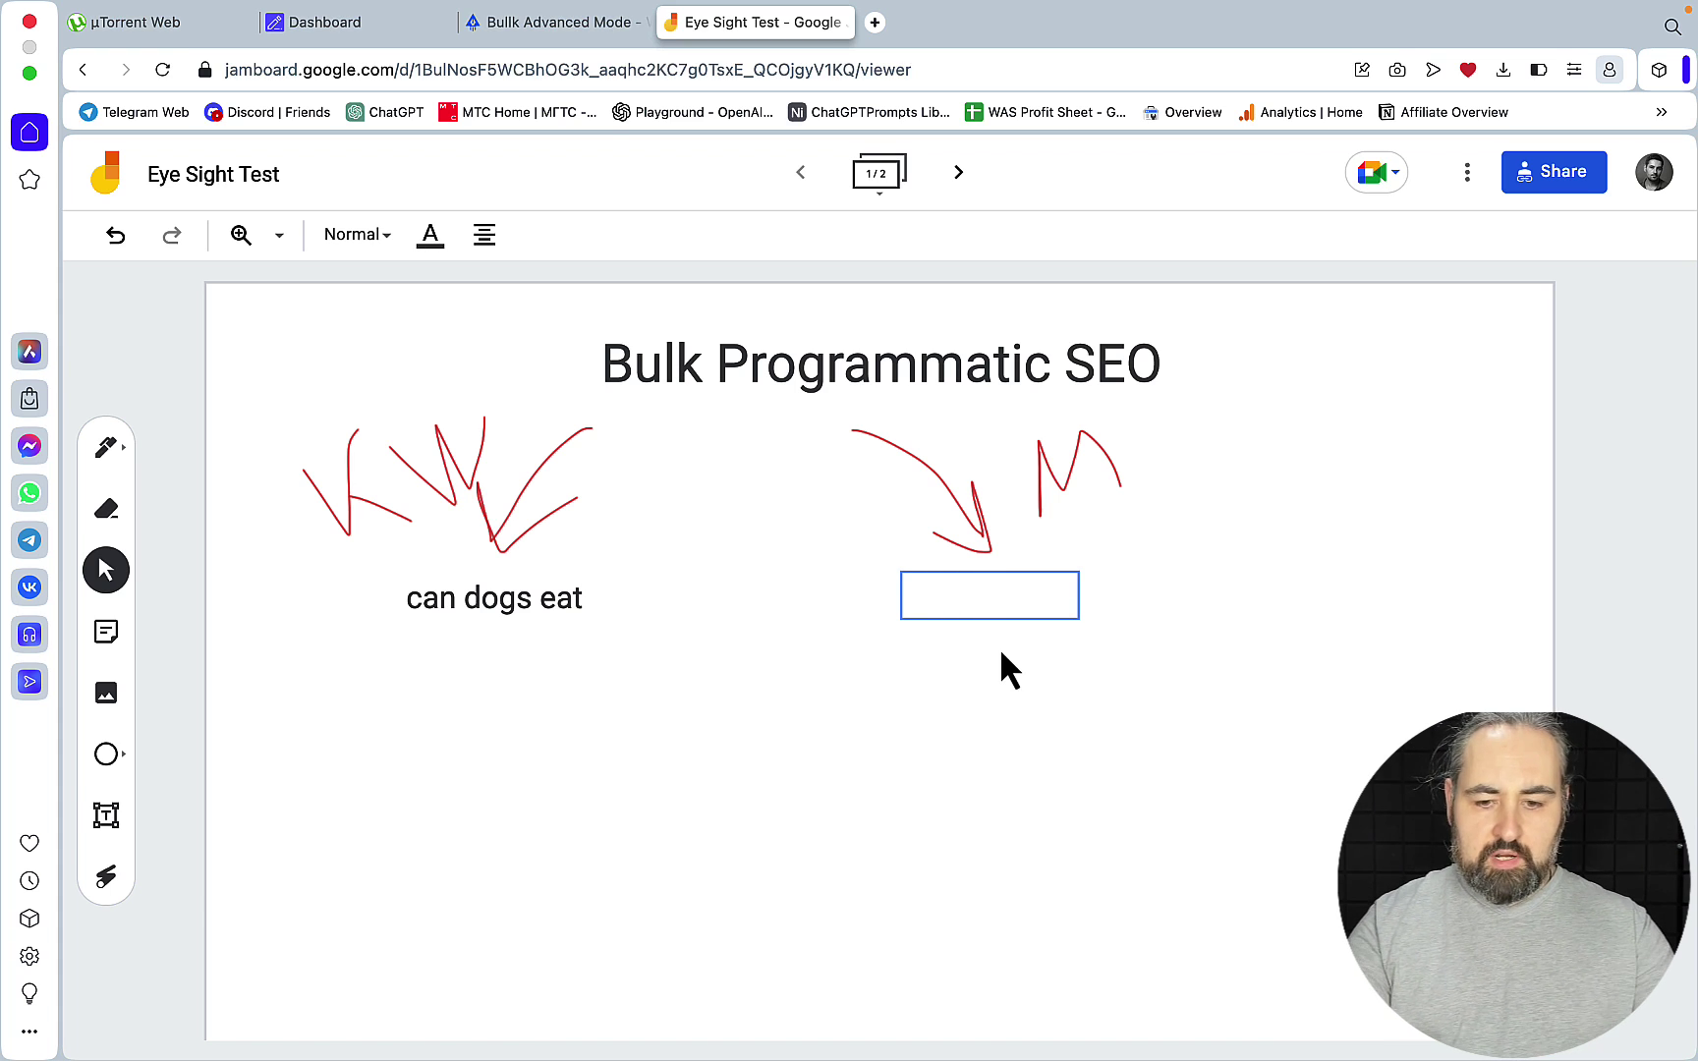
text(5000+)
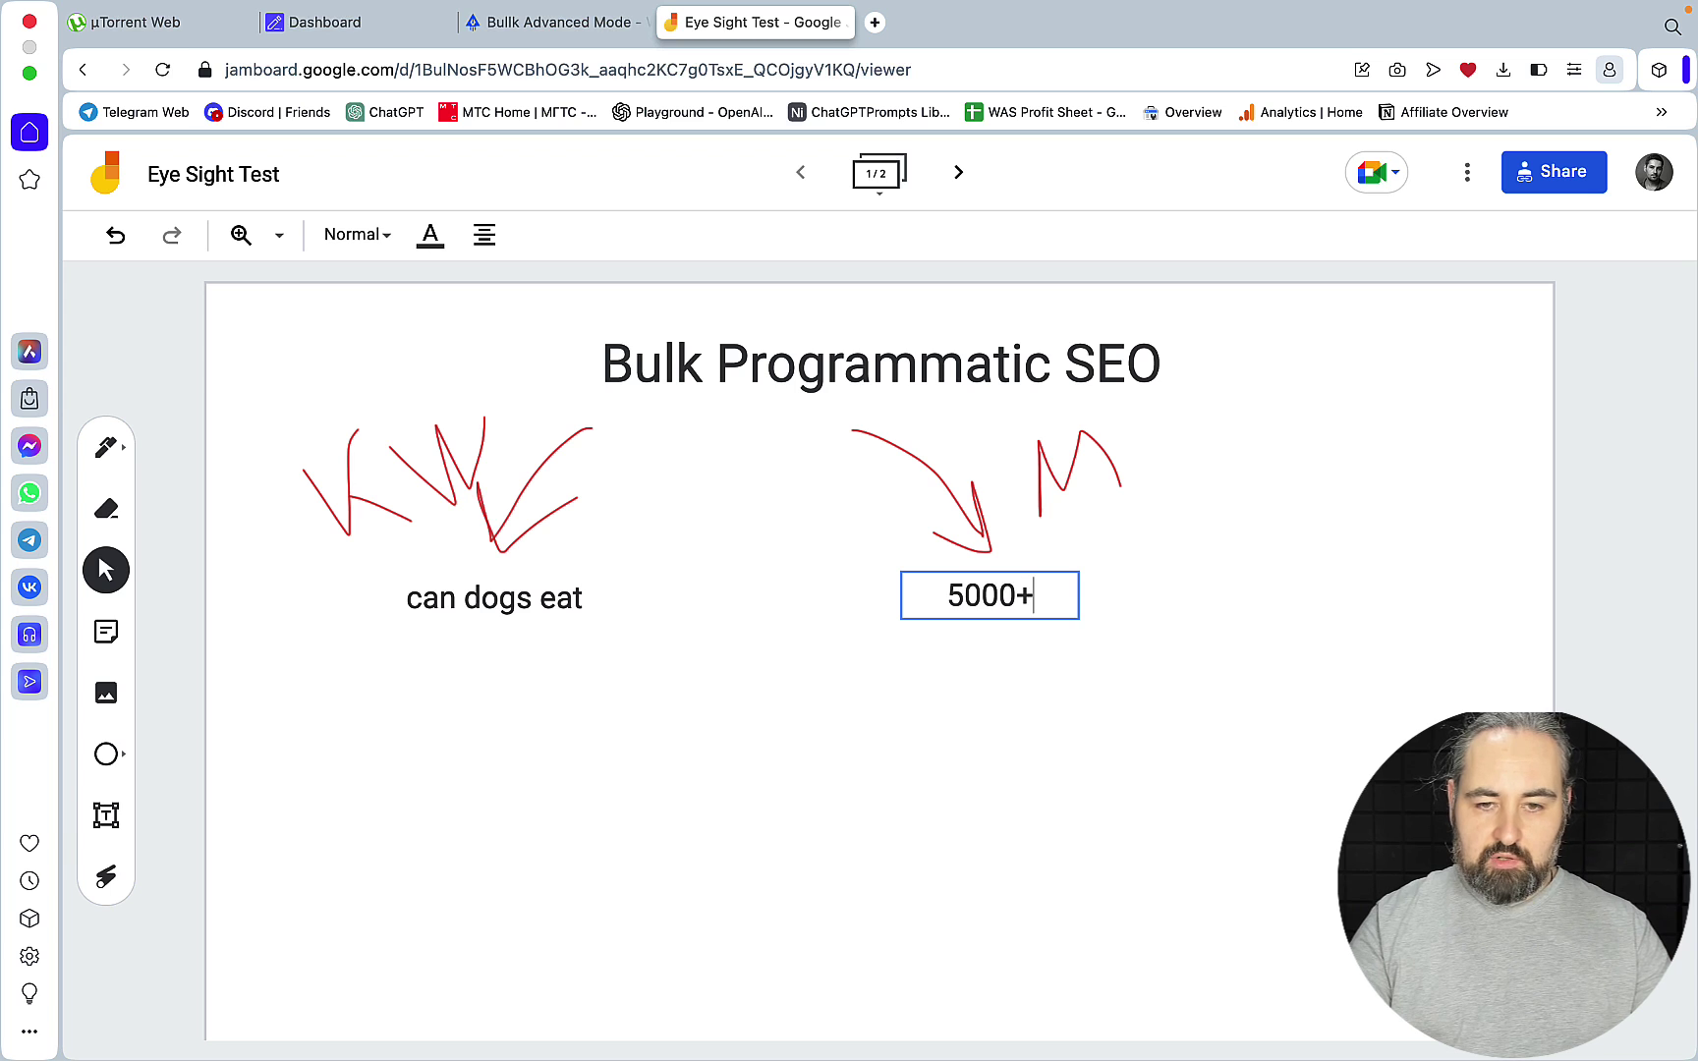
key(Return)
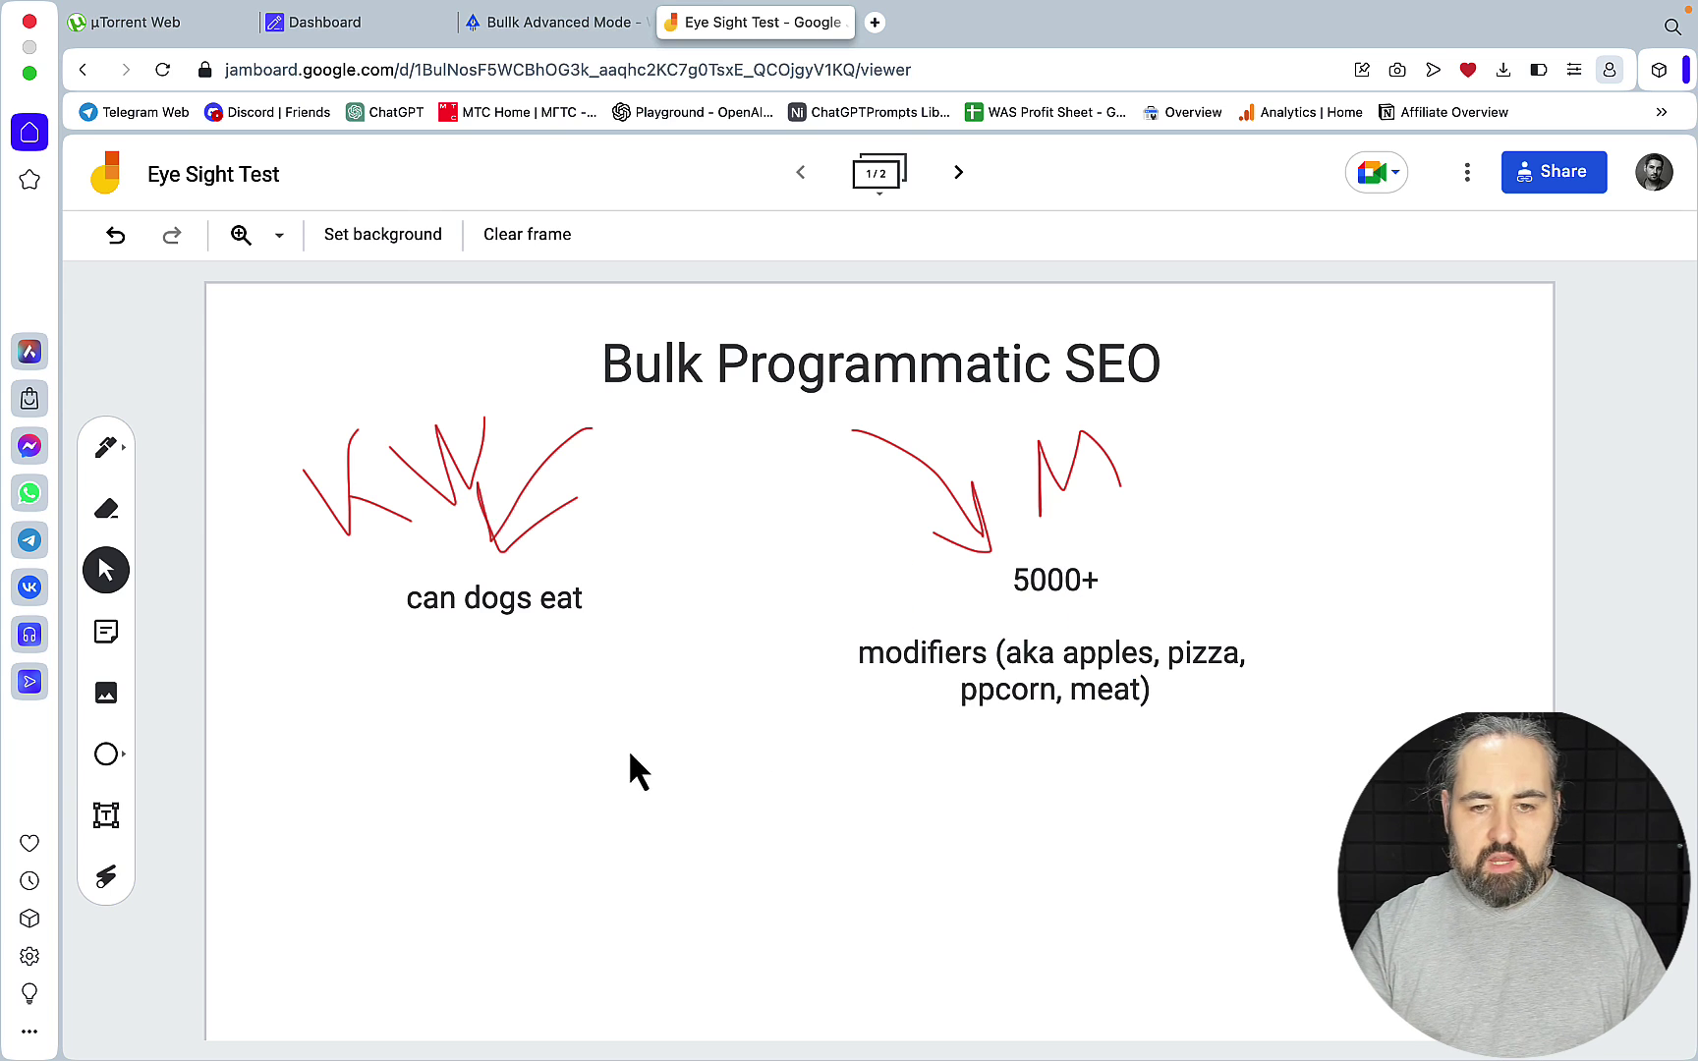
Step: Open Agility Writer's Bulk Creator in Bulk Advanced Mode
click(374, 29)
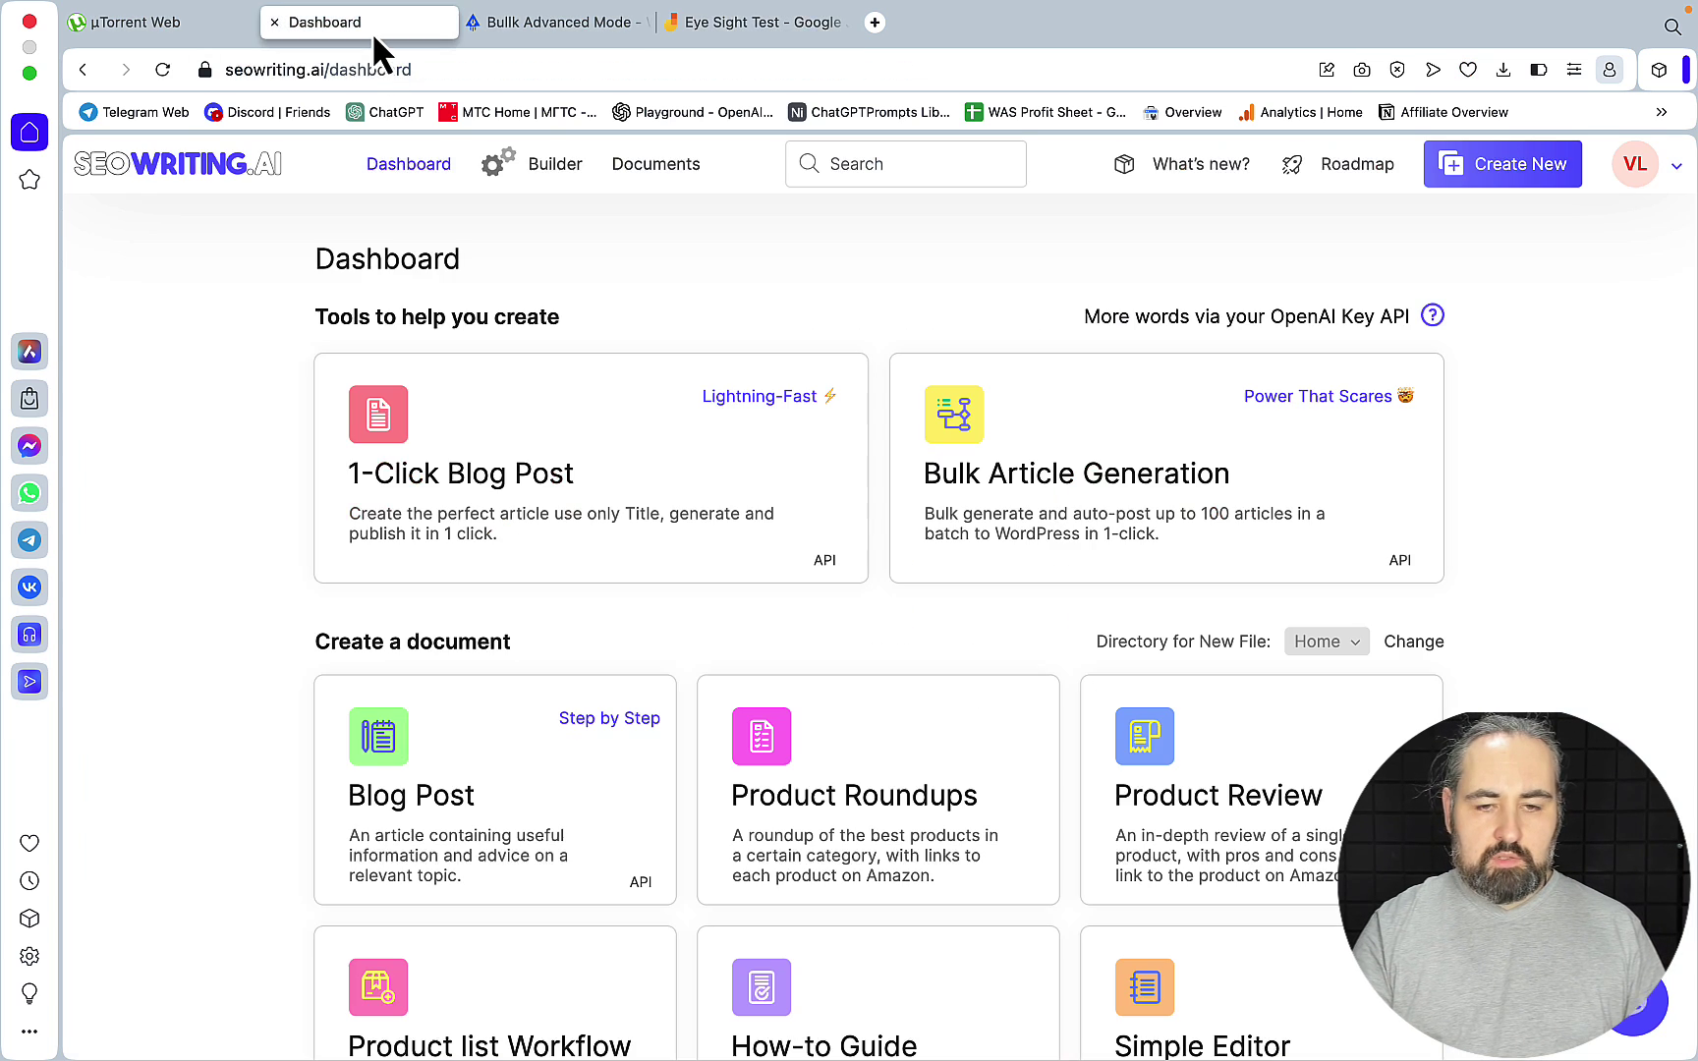
click(1049, 520)
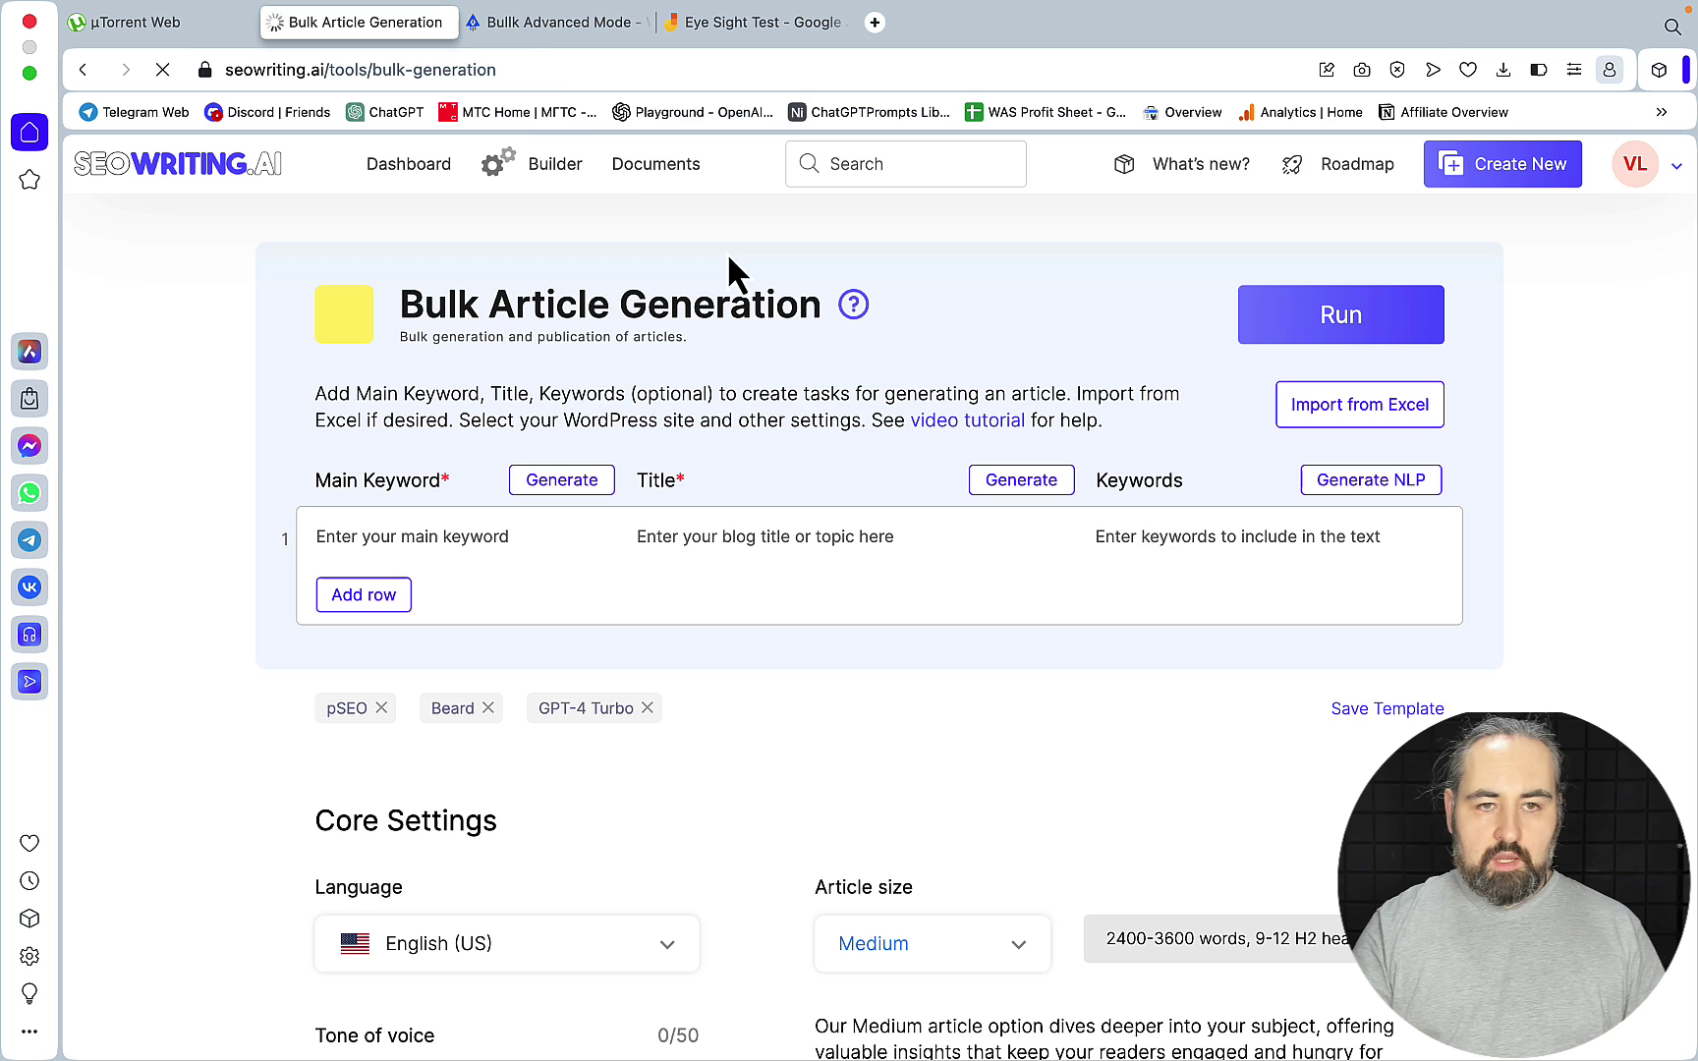
click(570, 24)
mouse_move(747, 264)
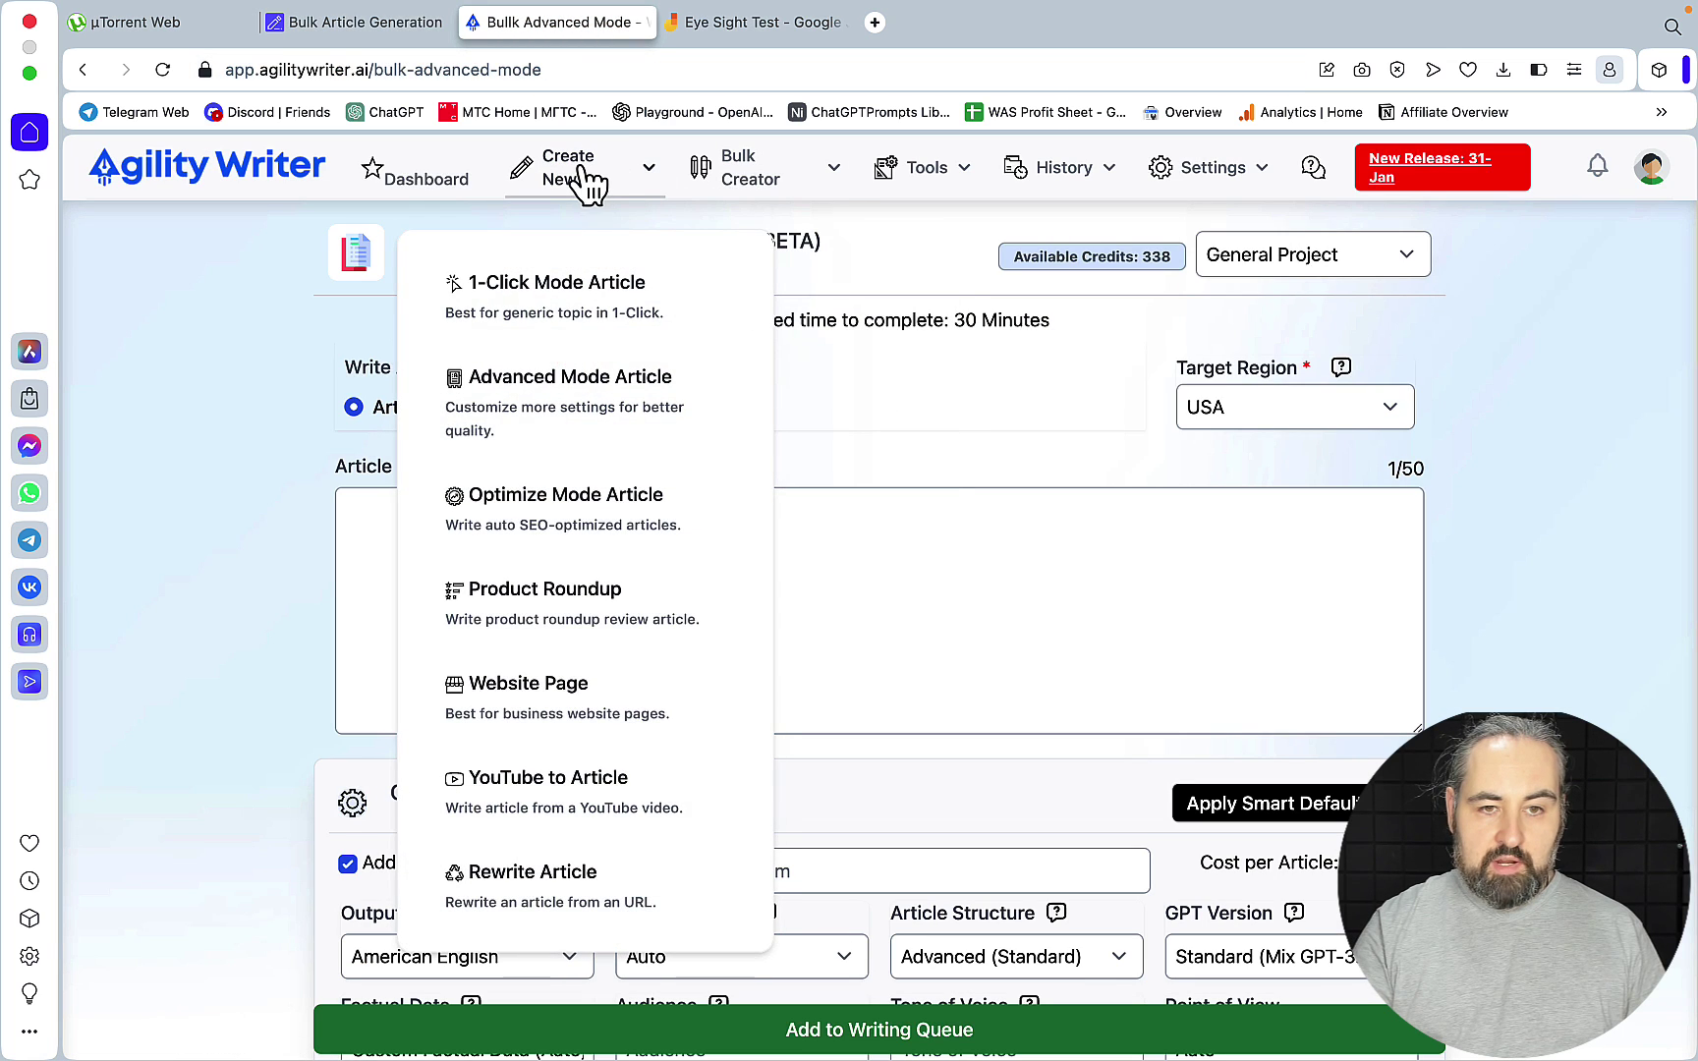
mouse_move(779, 198)
click(729, 398)
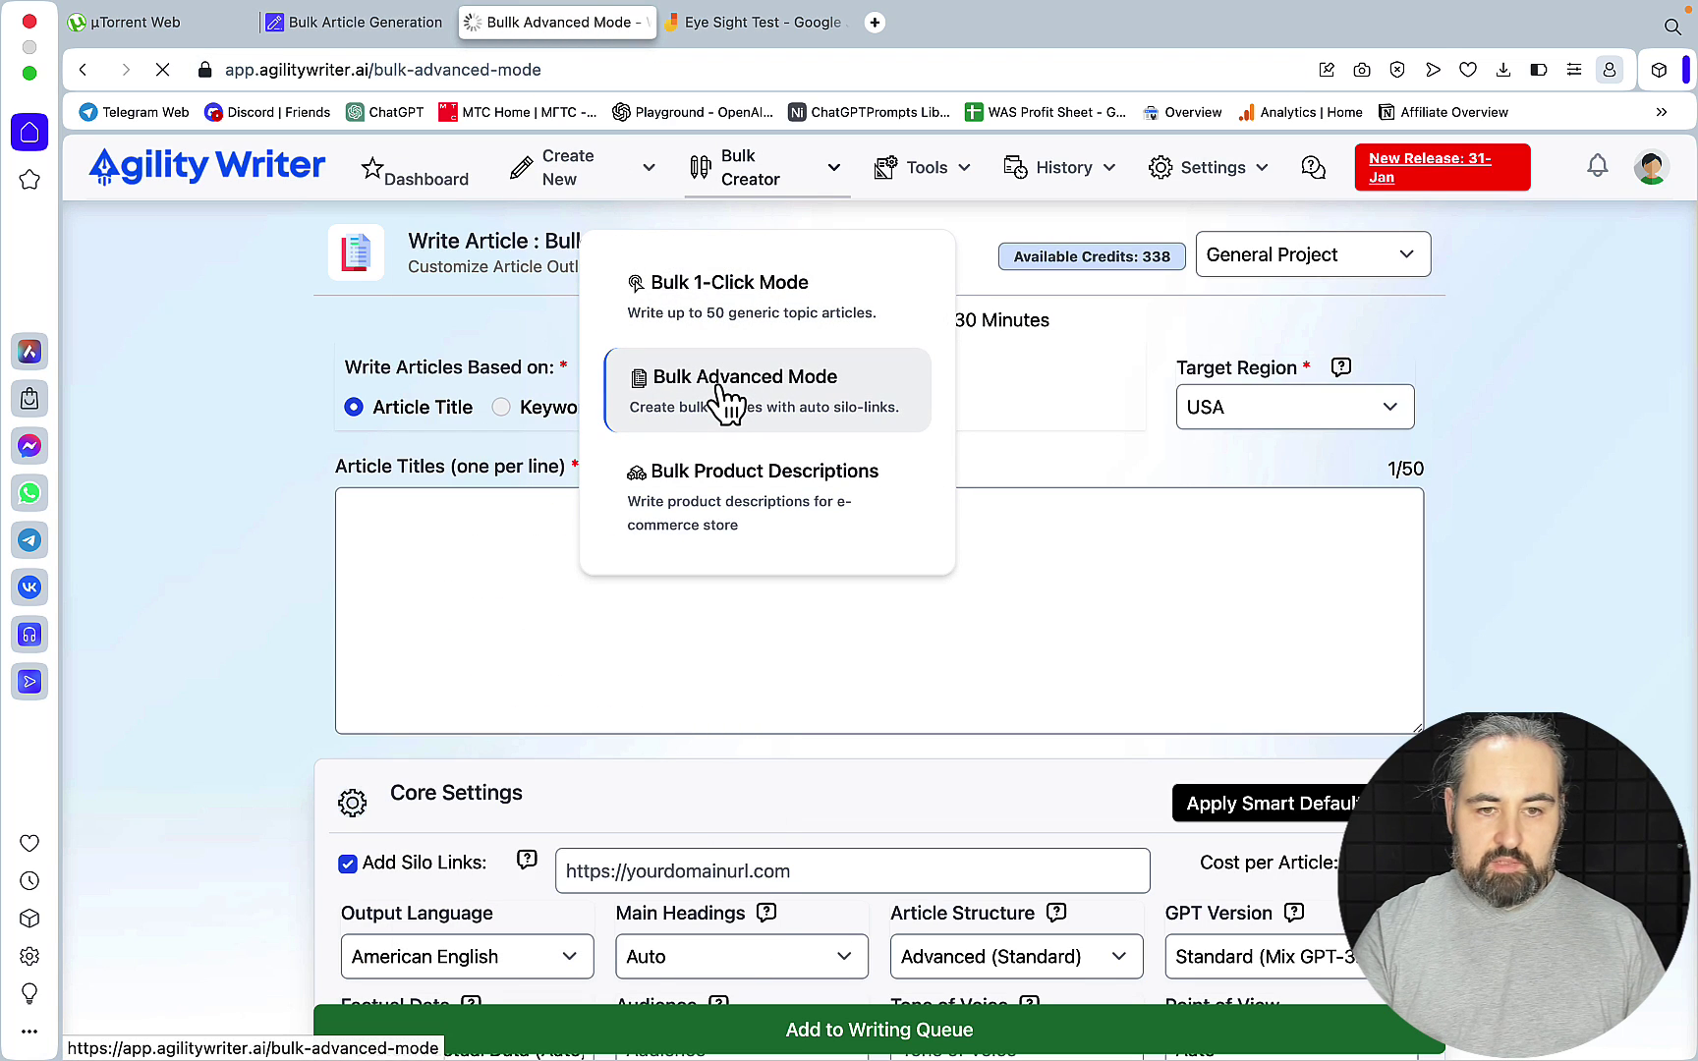
Step: Enter titles can dogs eat apples, pizza and meat, correcting 'appales', then select all three
click(531, 518)
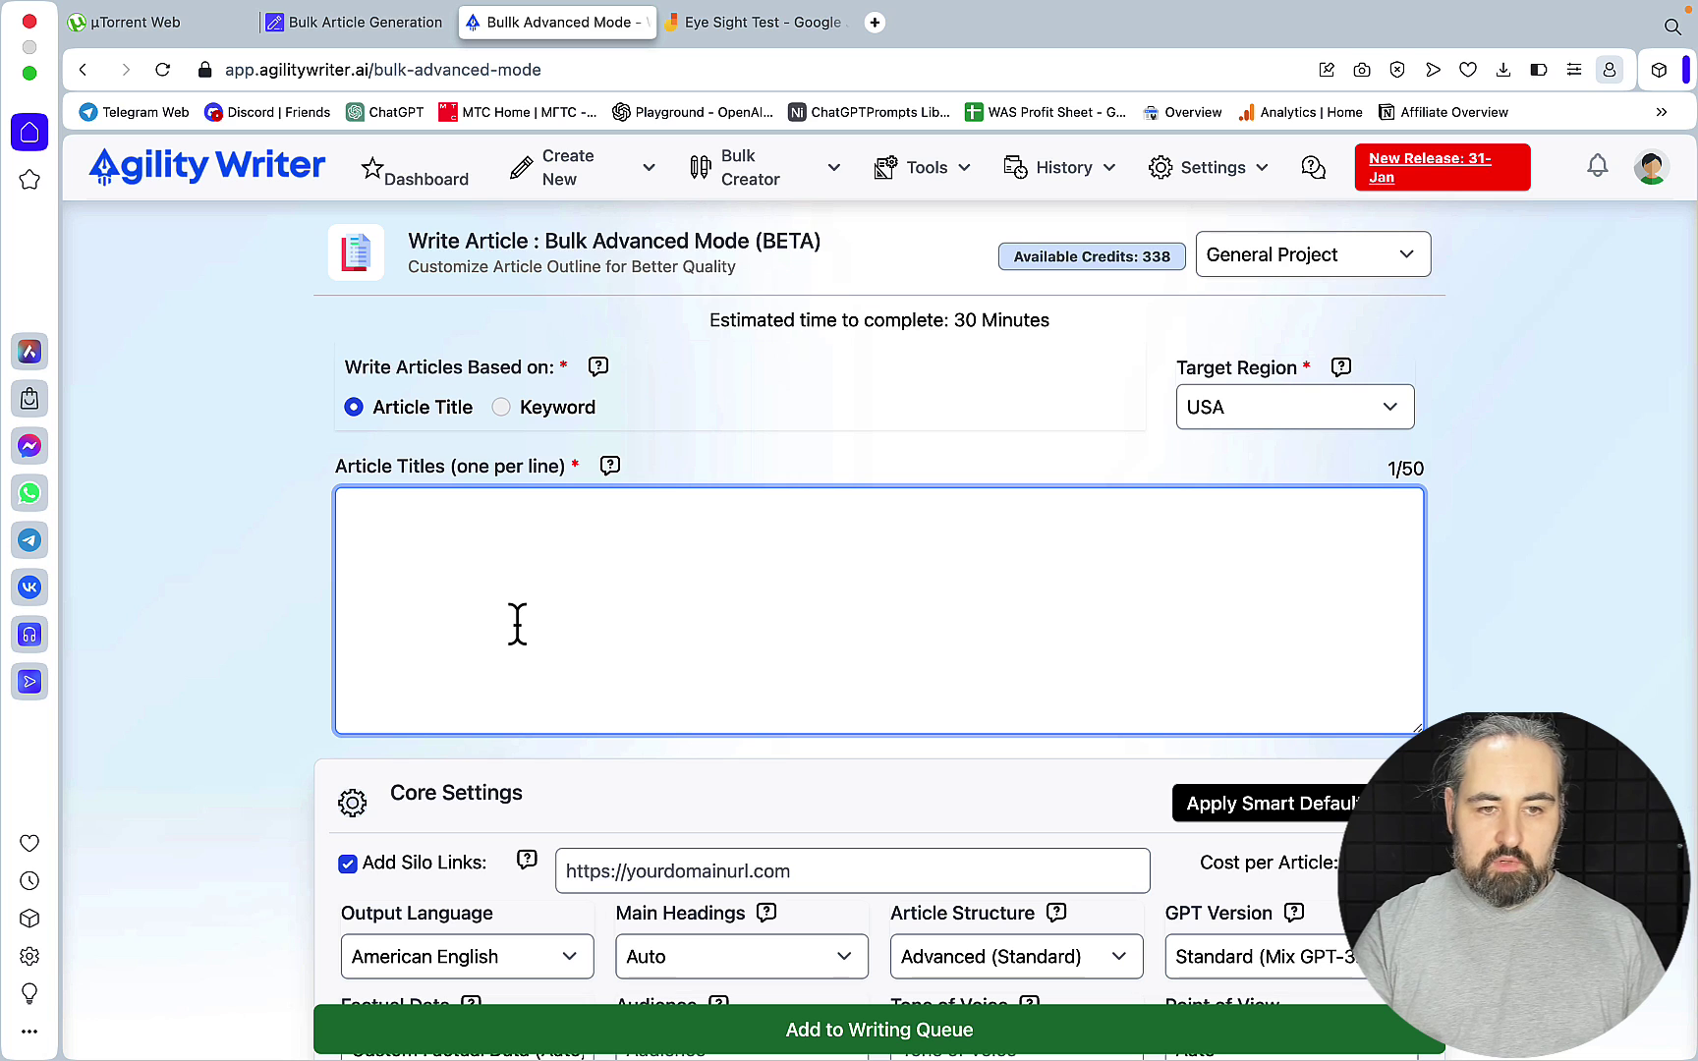
text(can d)
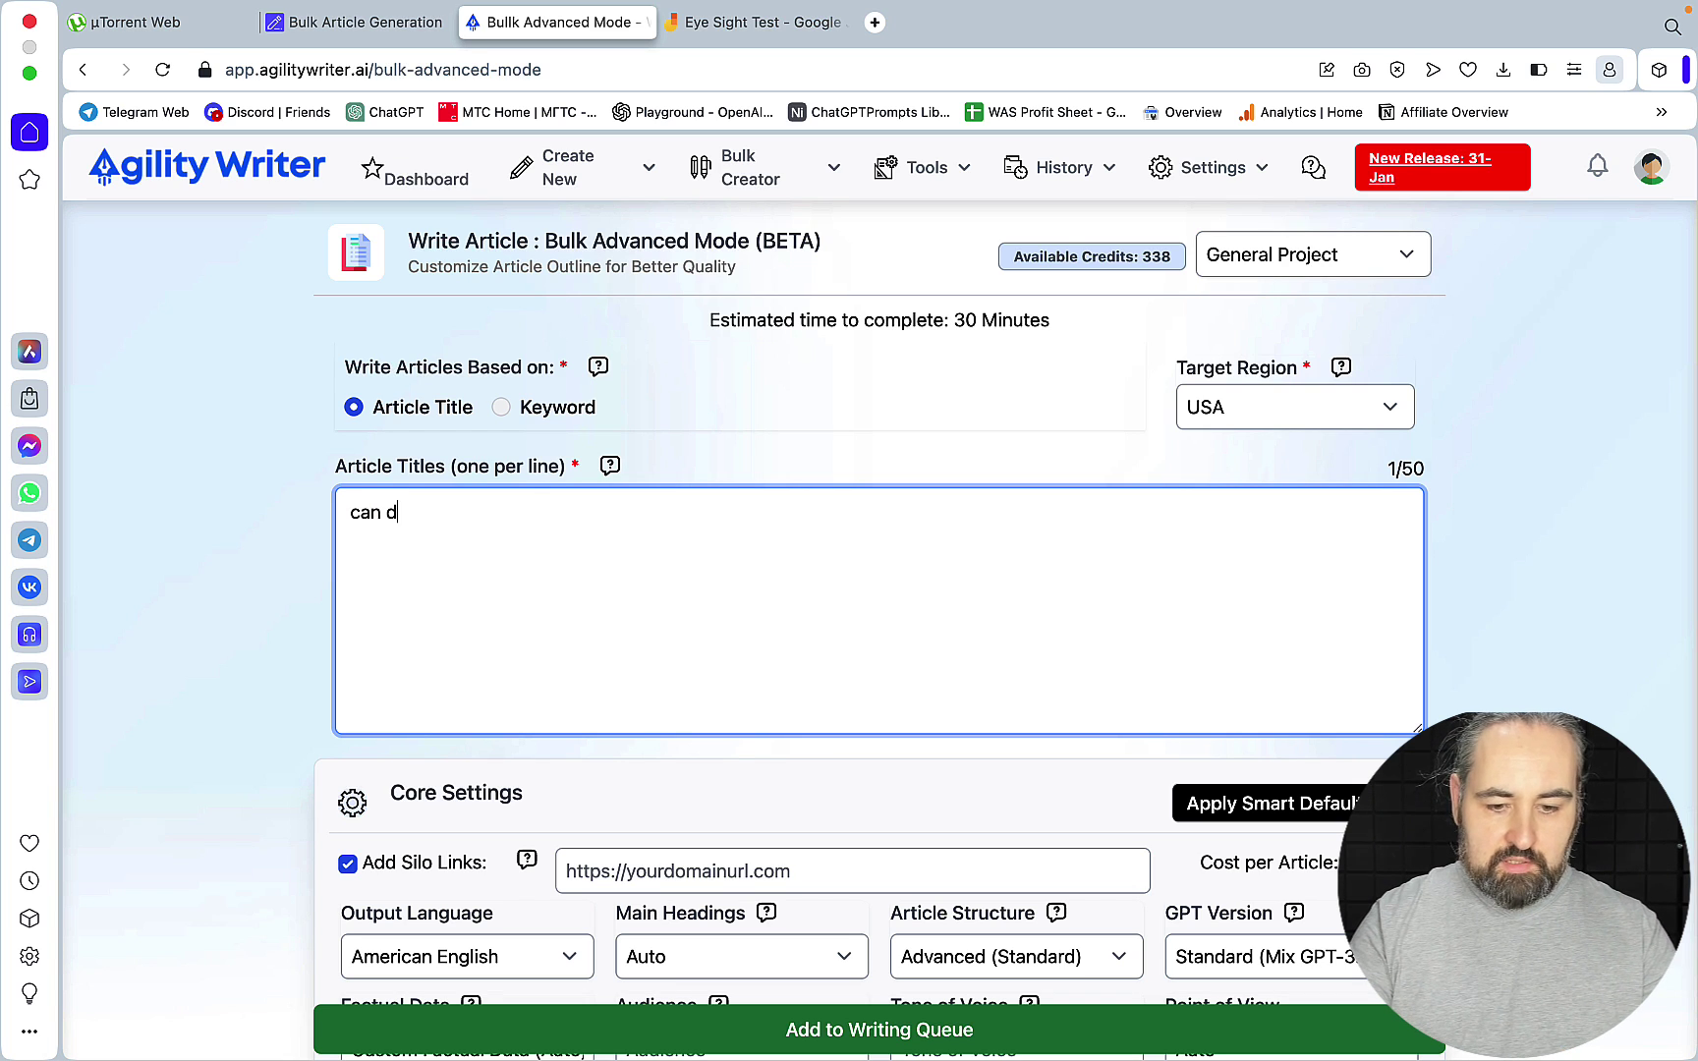
text(ogs eat appales)
key(Return)
text(can dogs ea)
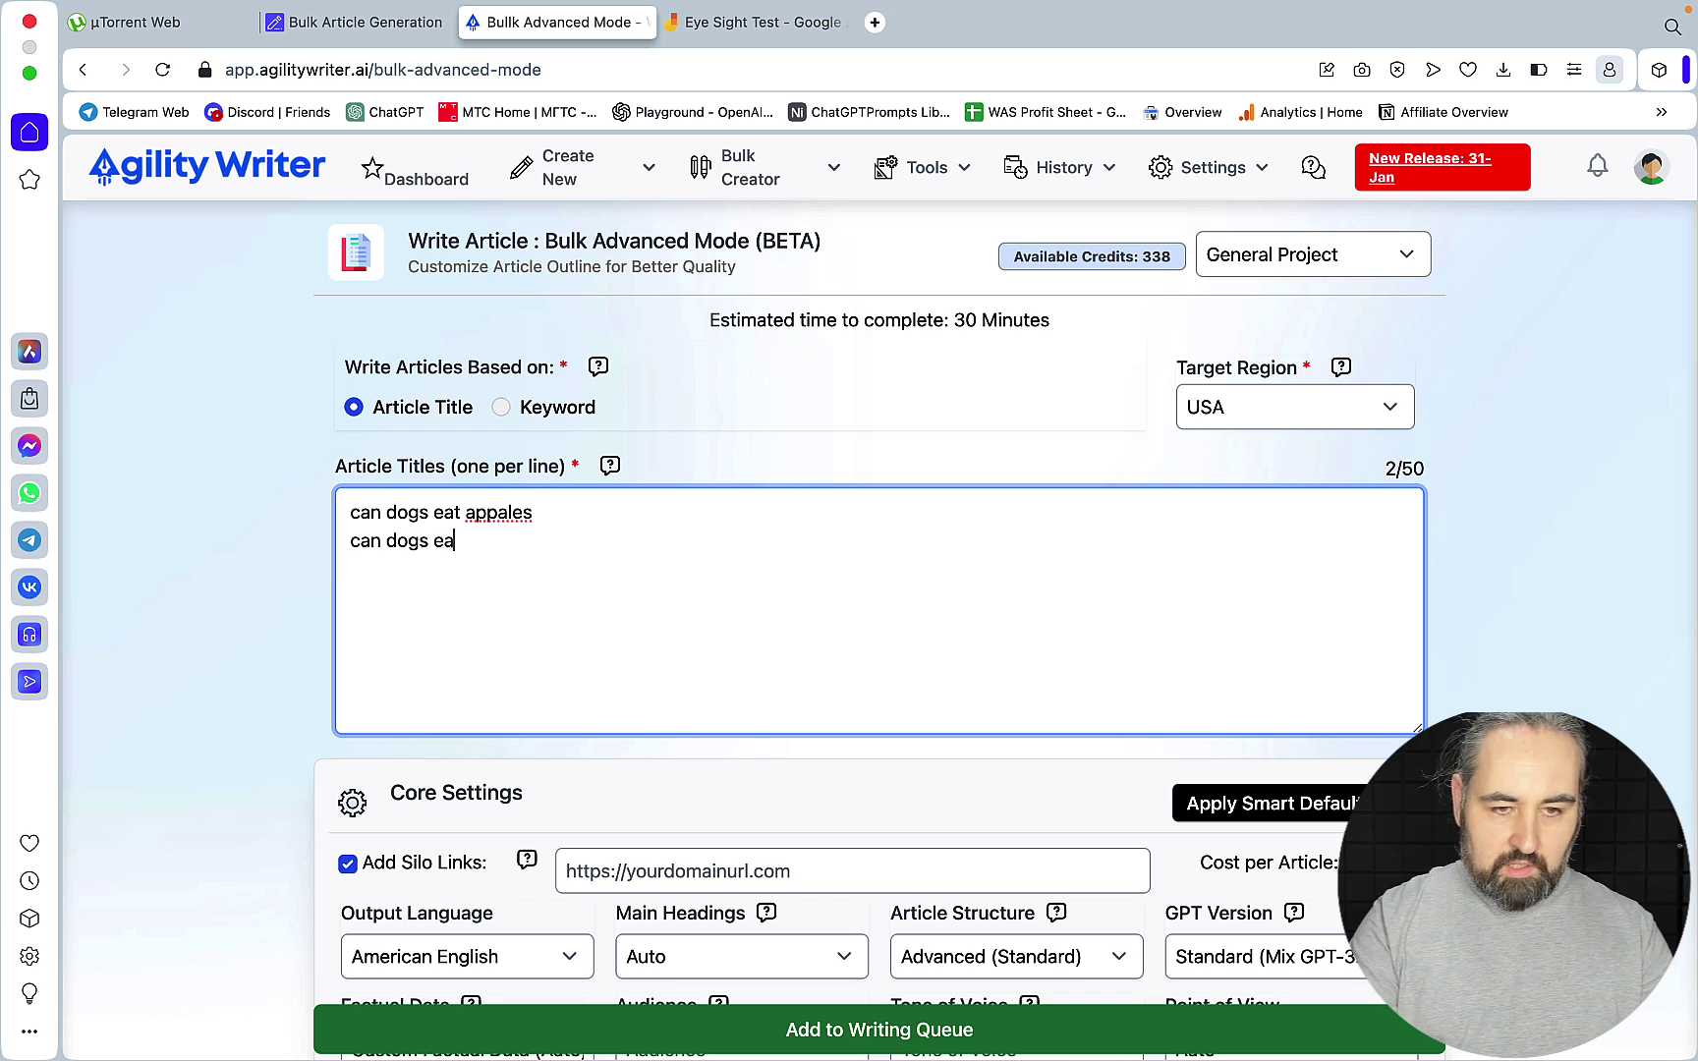
text(t pizza)
key(Return)
text(can dogs e)
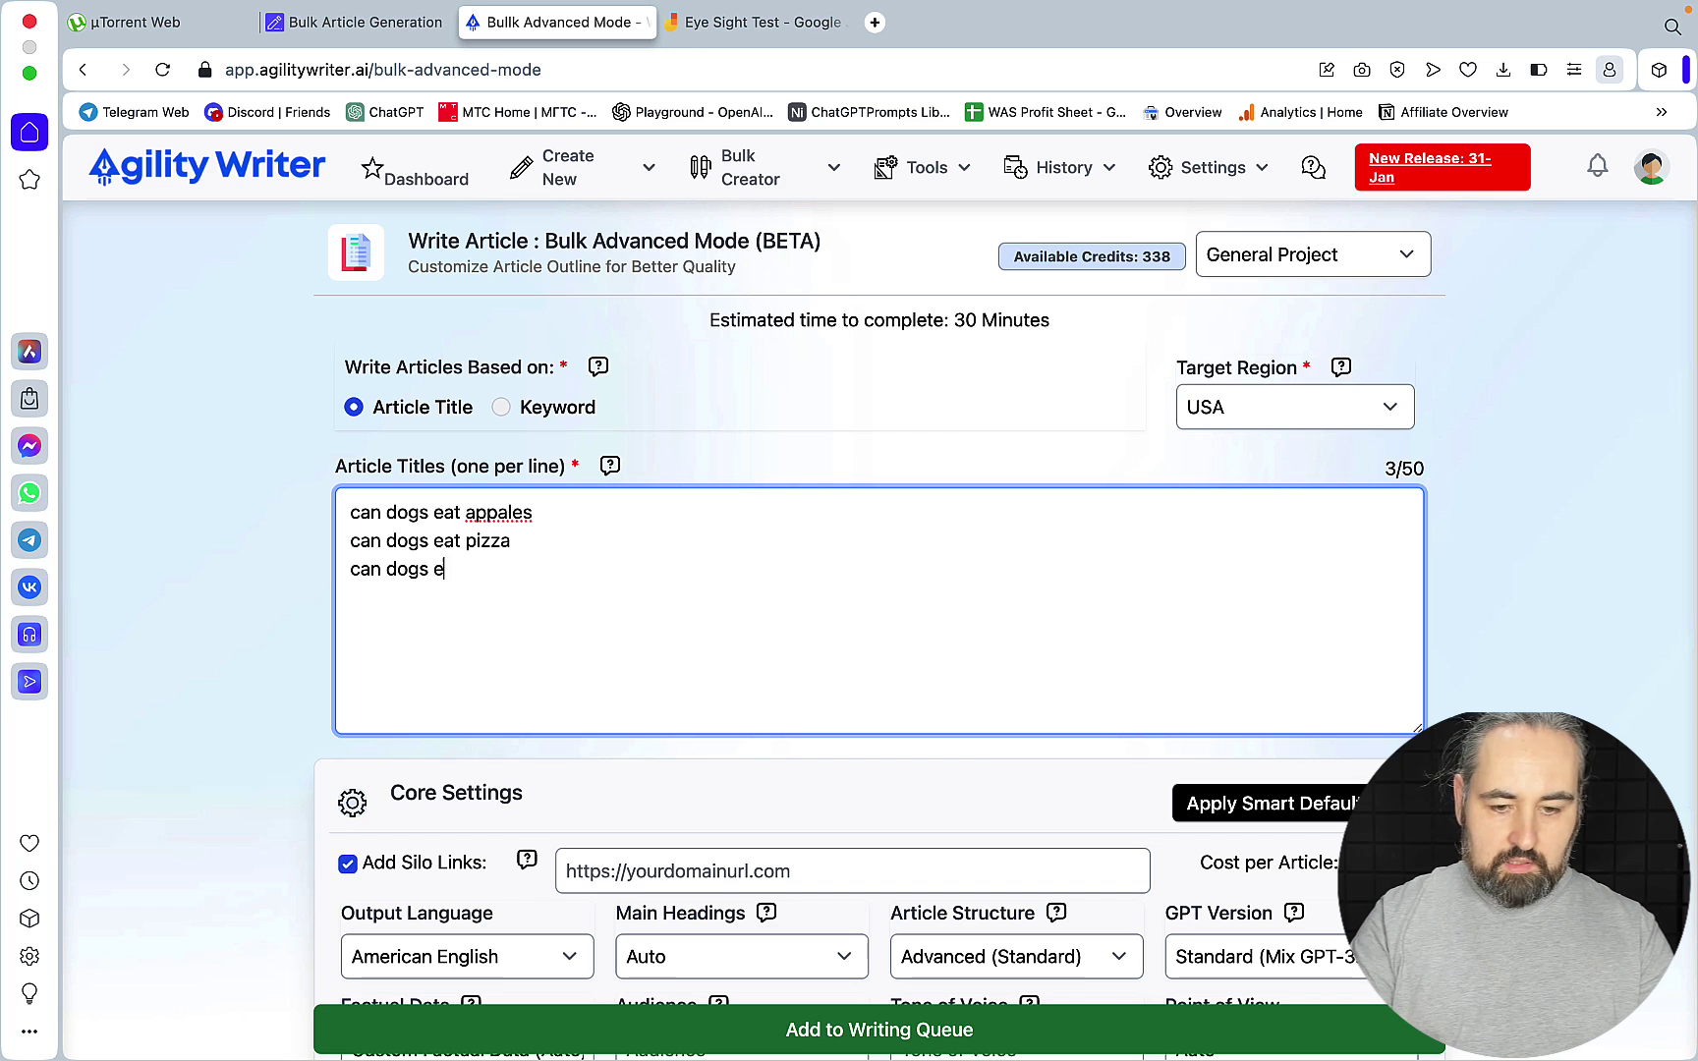
text(at meat)
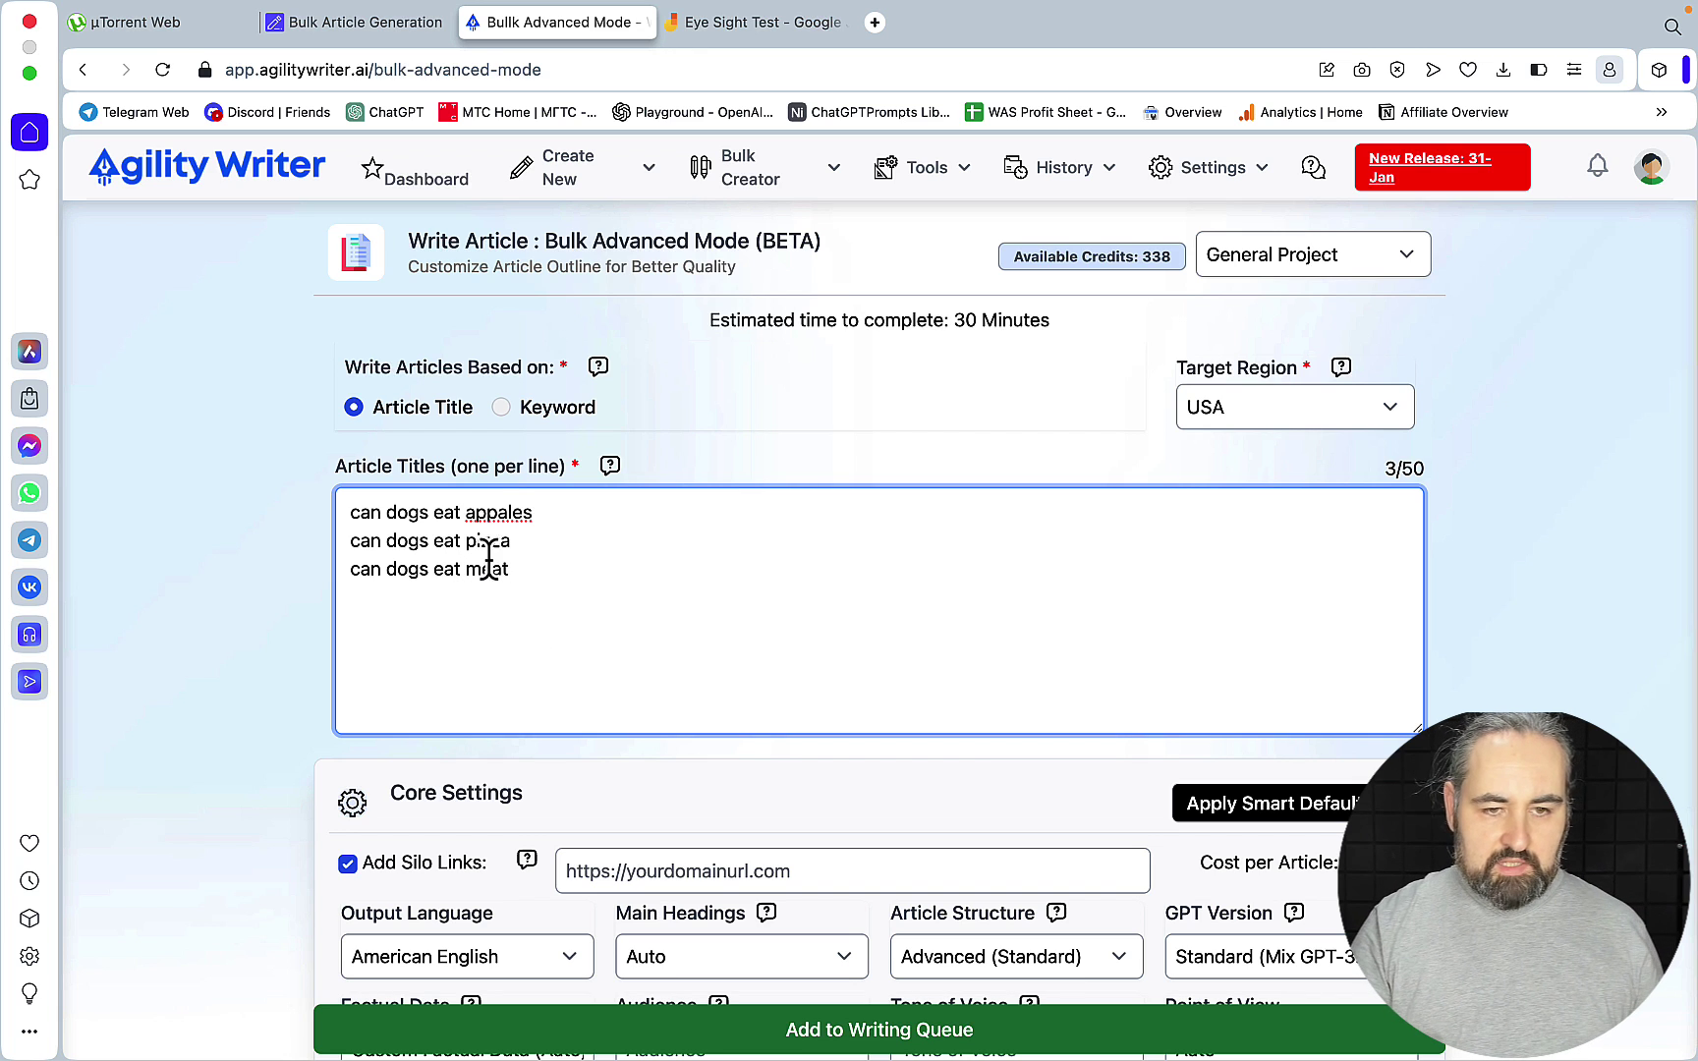
right_click(496, 512)
click(517, 534)
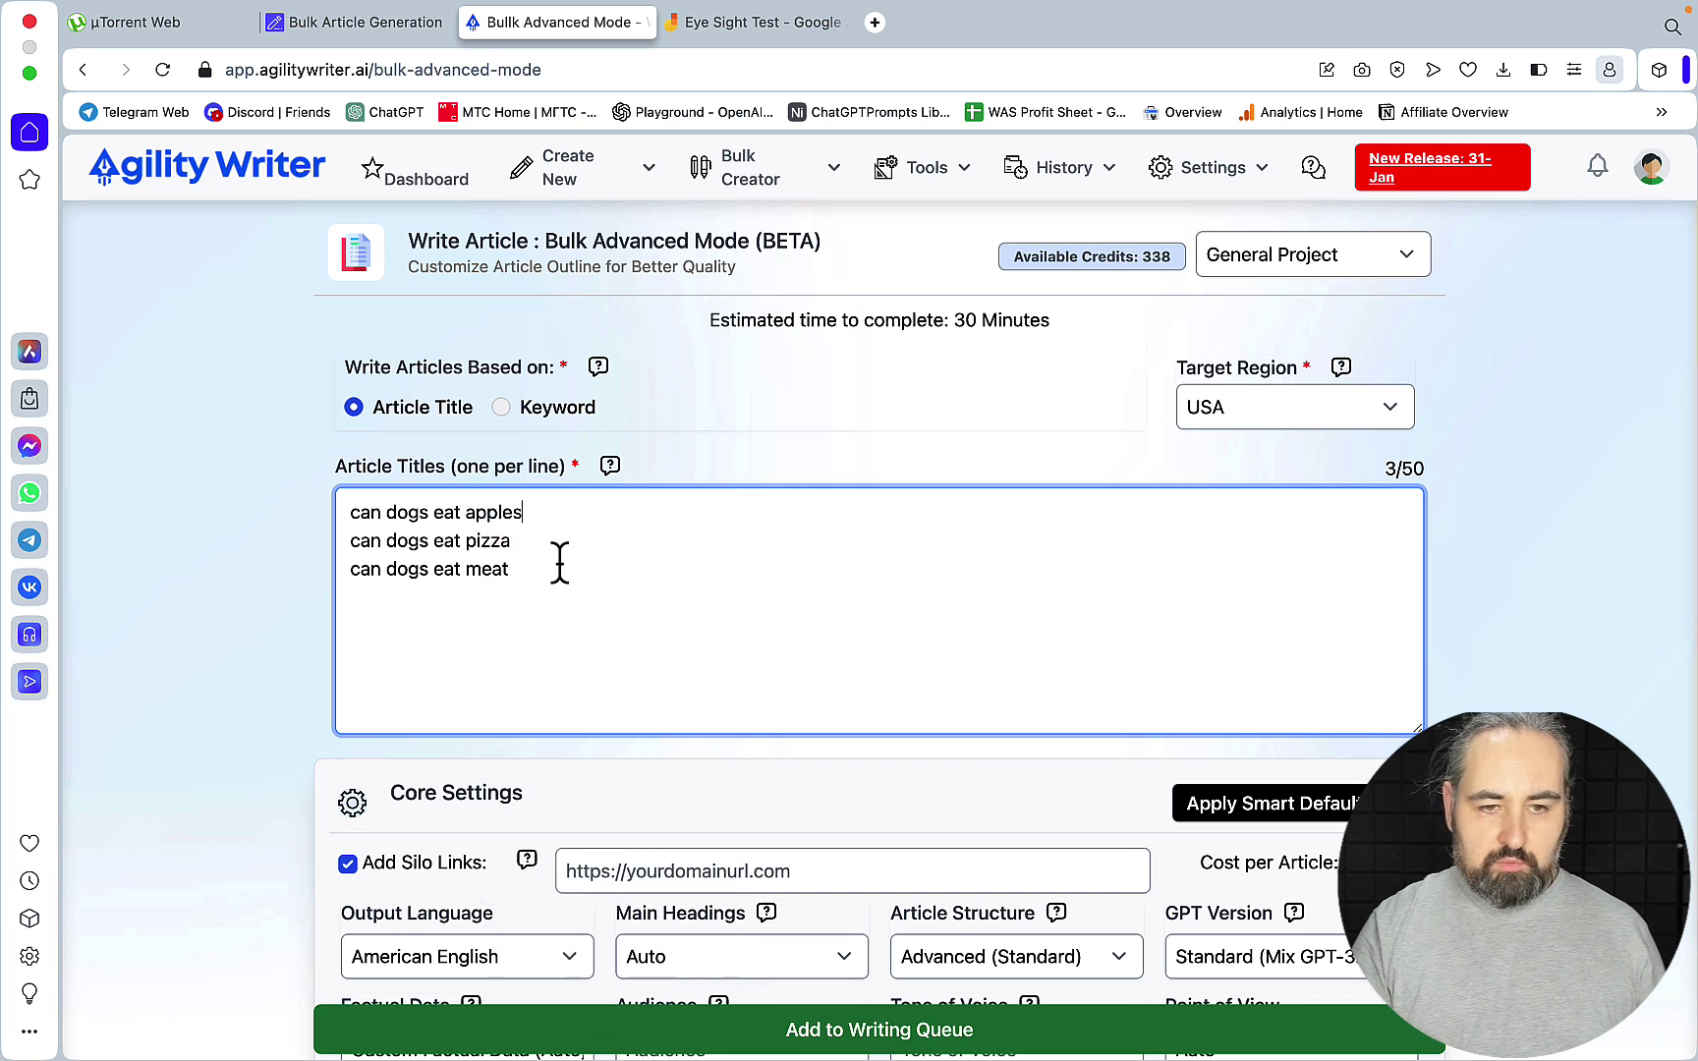
drag(536, 569, 352, 503)
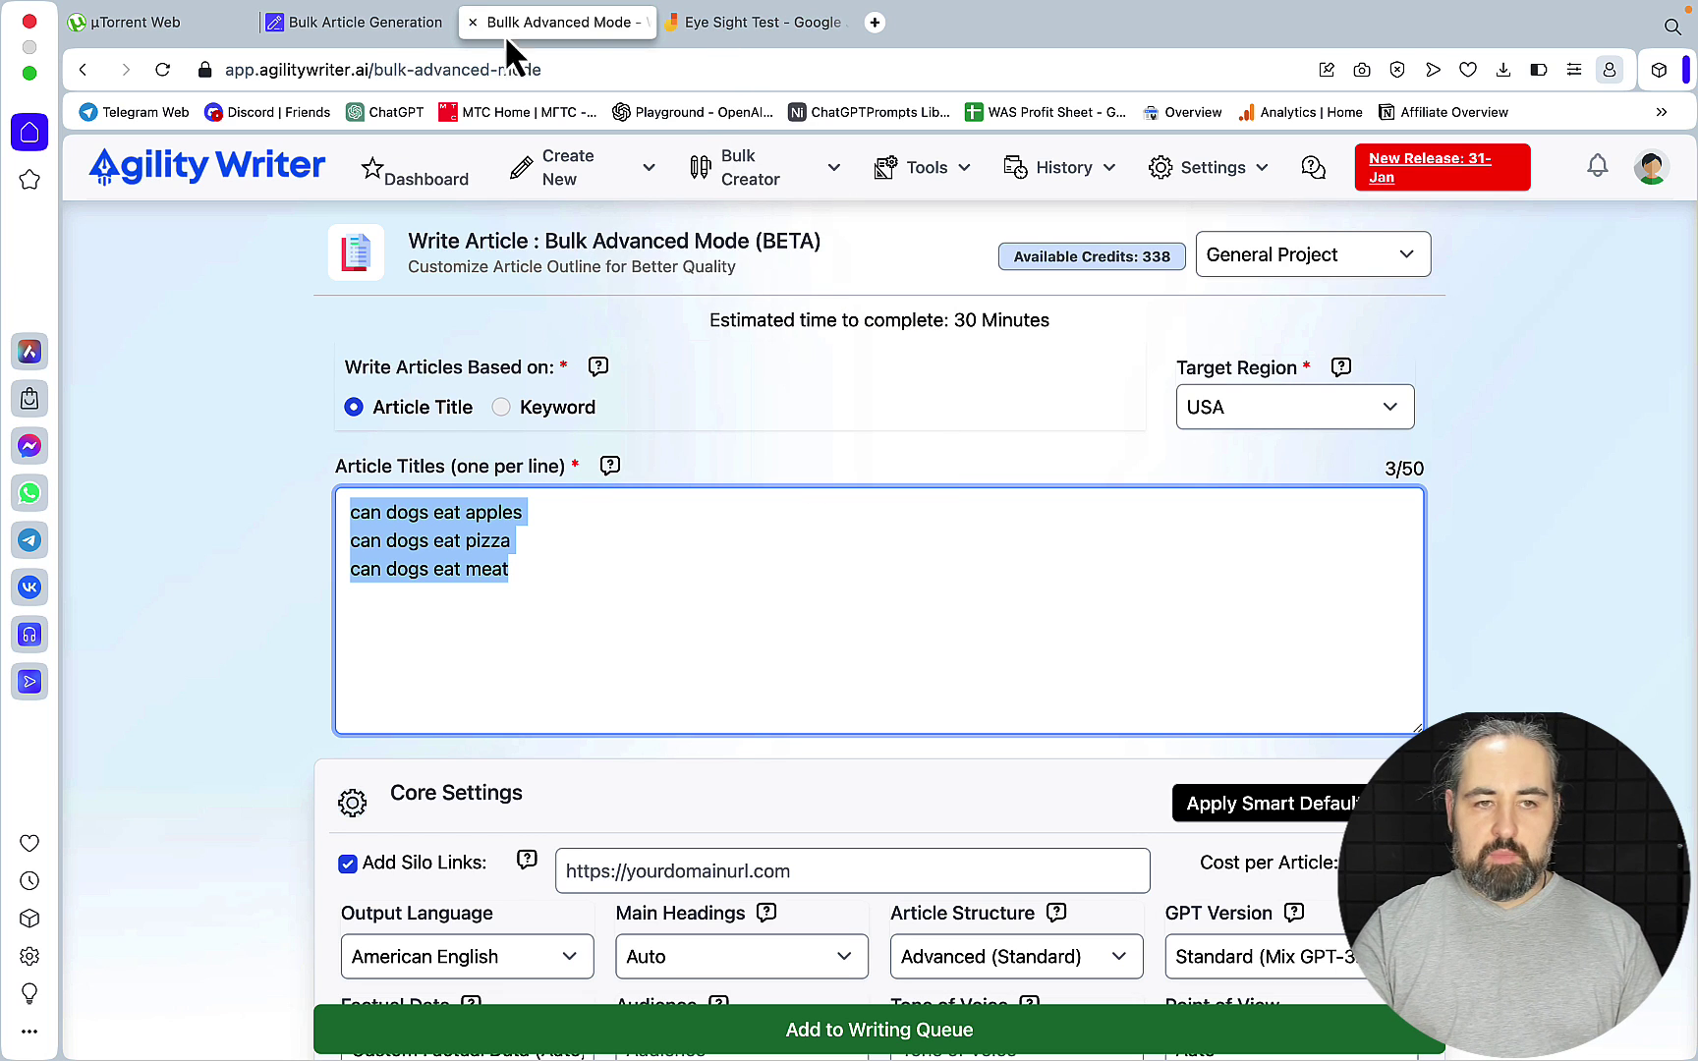
Step: Handwrite 'SERPs' in red below 'can dogs eat' and cross it out twice
click(747, 24)
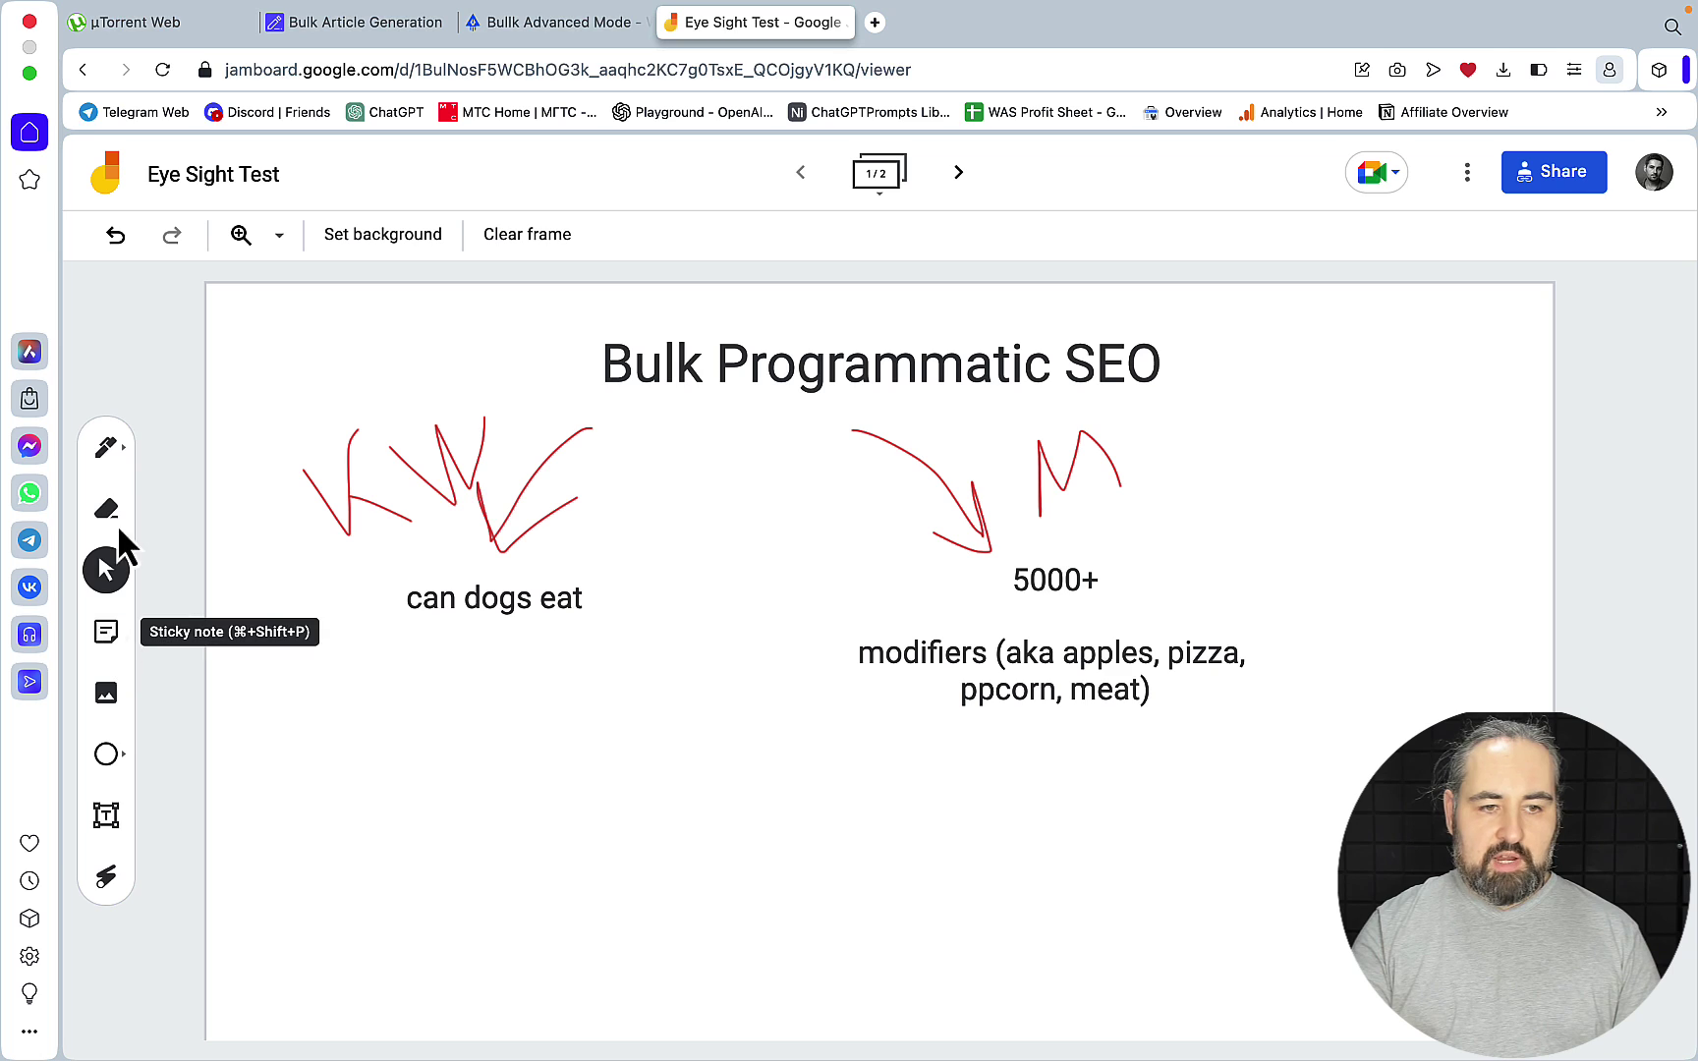
click(110, 450)
mouse_move(436, 784)
mouse_down()
mouse_move(398, 788)
mouse_move(339, 906)
mouse_up()
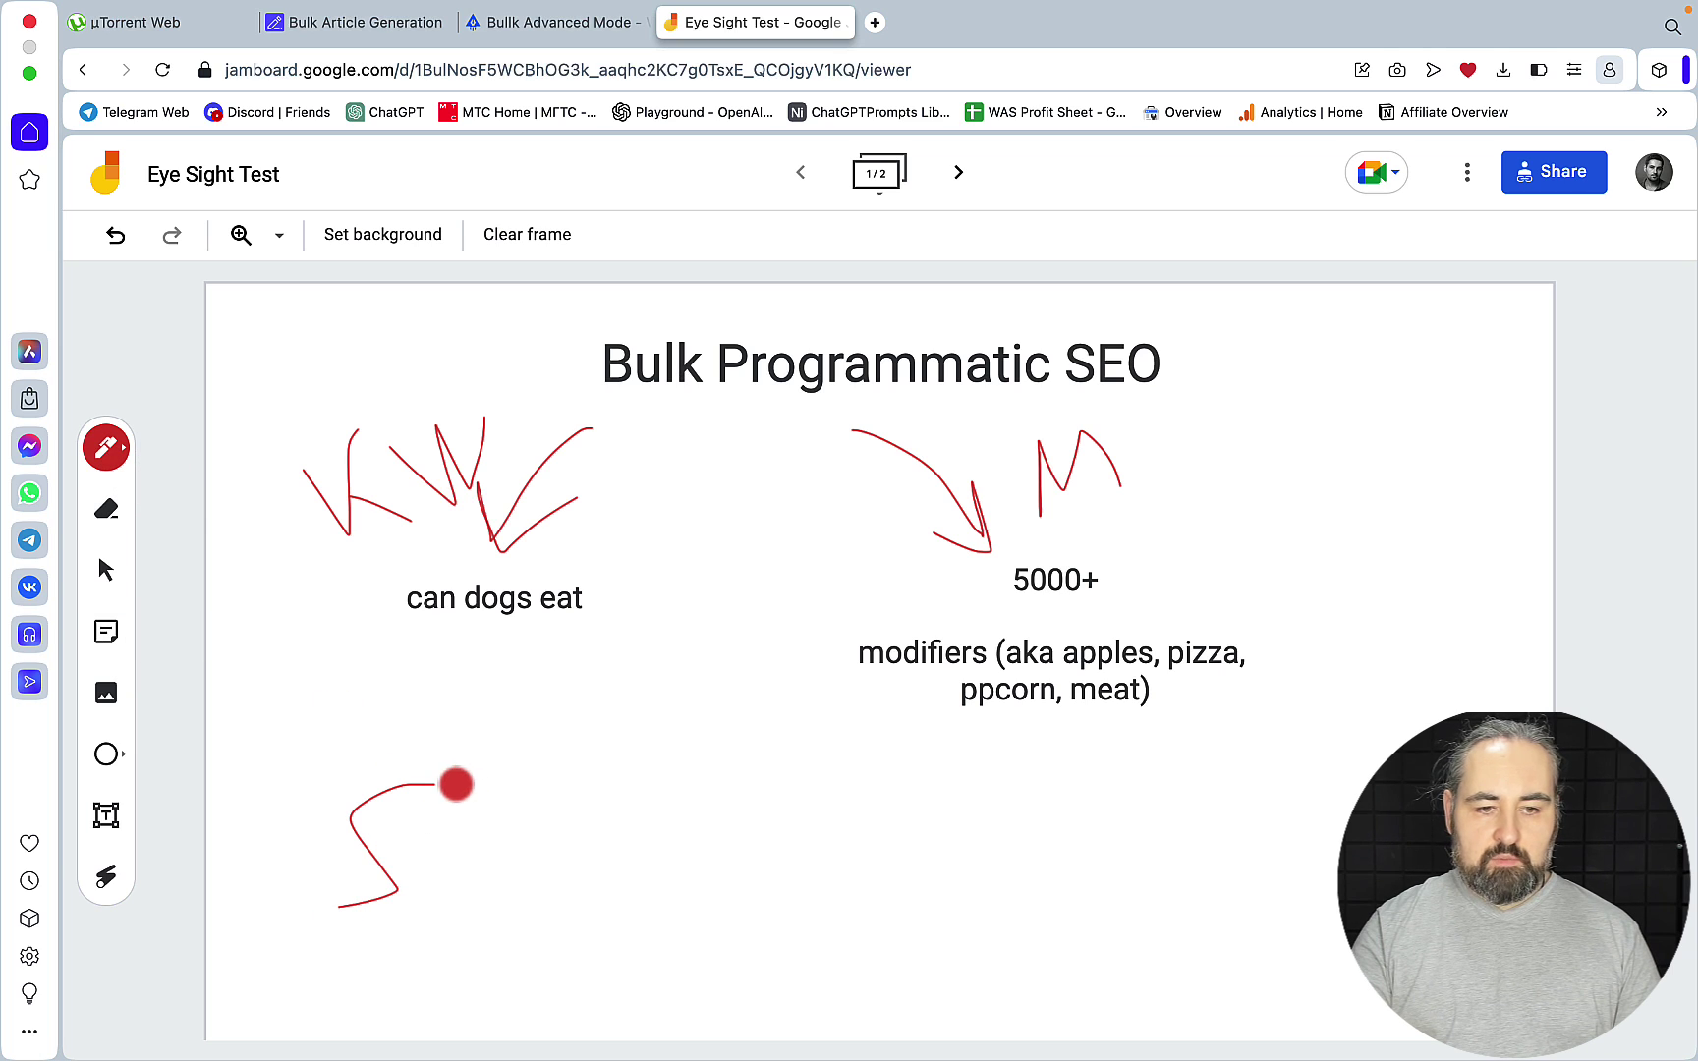
mouse_move(456, 783)
mouse_down()
mouse_move(465, 897)
mouse_move(496, 784)
mouse_move(513, 783)
mouse_move(523, 835)
mouse_move(547, 835)
mouse_up()
drag(460, 885, 548, 886)
mouse_move(577, 776)
mouse_down()
mouse_move(590, 872)
mouse_move(588, 837)
mouse_move(658, 904)
mouse_up()
drag(656, 777, 685, 882)
mouse_move(667, 784)
mouse_down()
mouse_move(708, 773)
mouse_move(670, 836)
mouse_up()
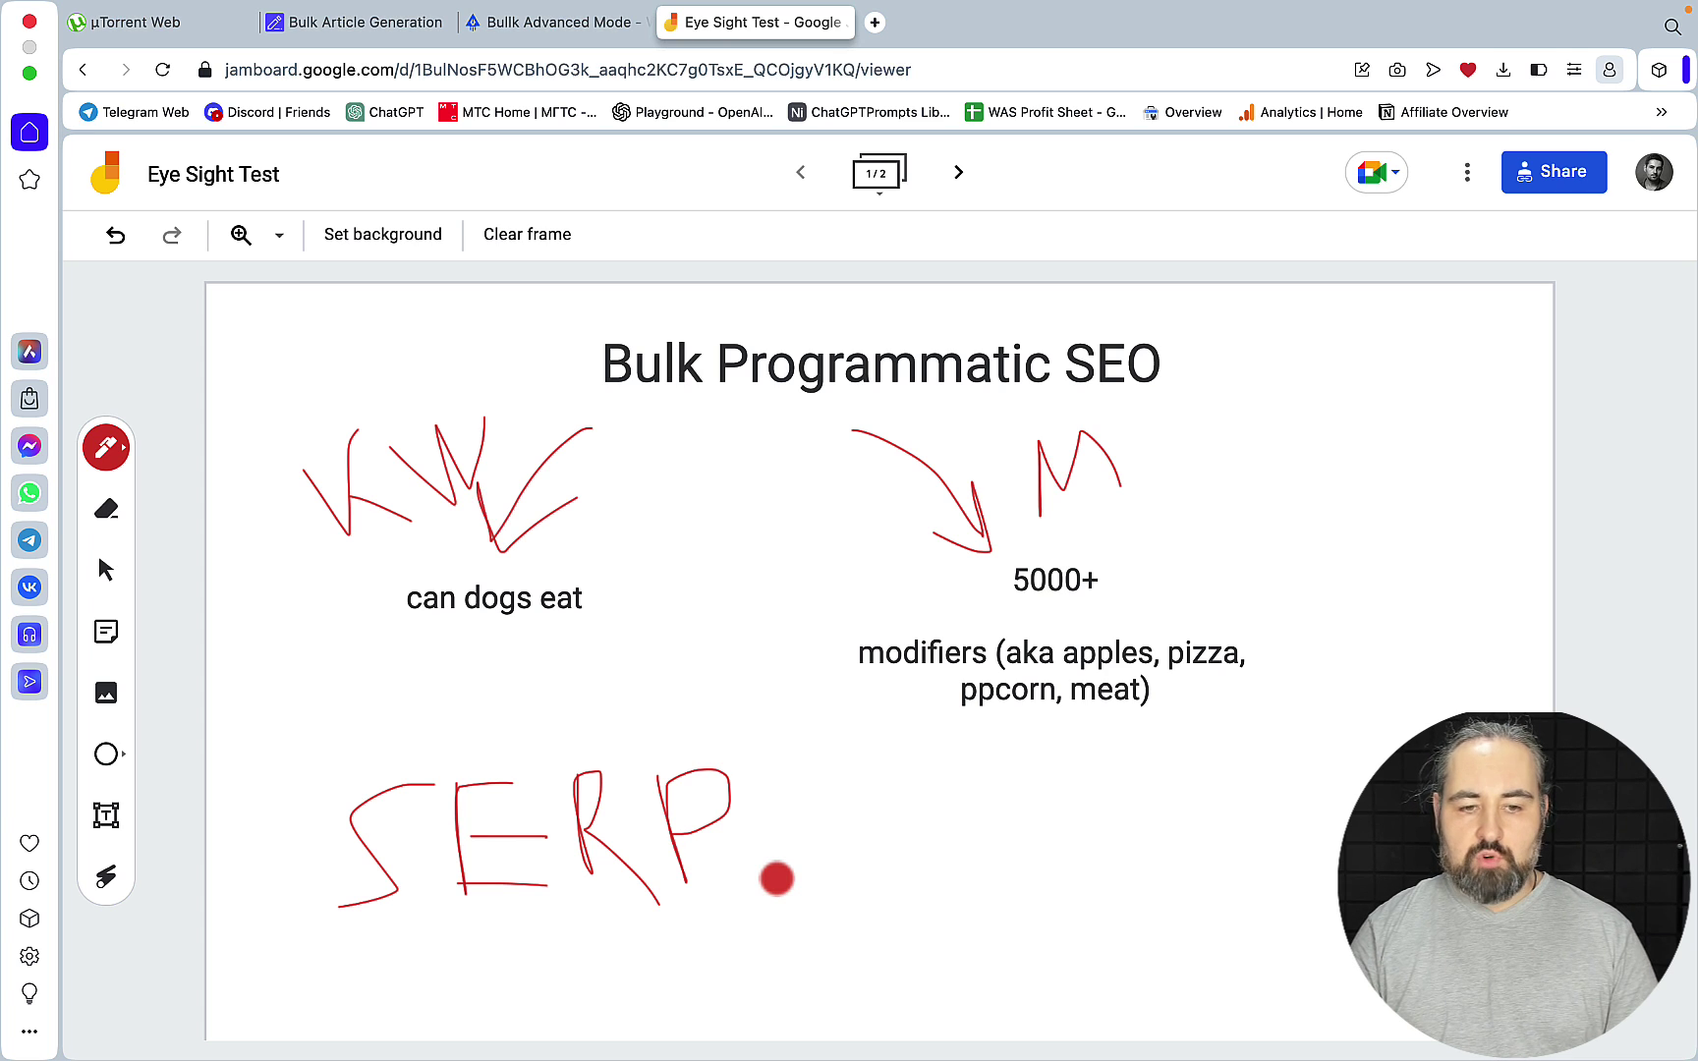
drag(773, 847, 755, 880)
drag(450, 937, 762, 721)
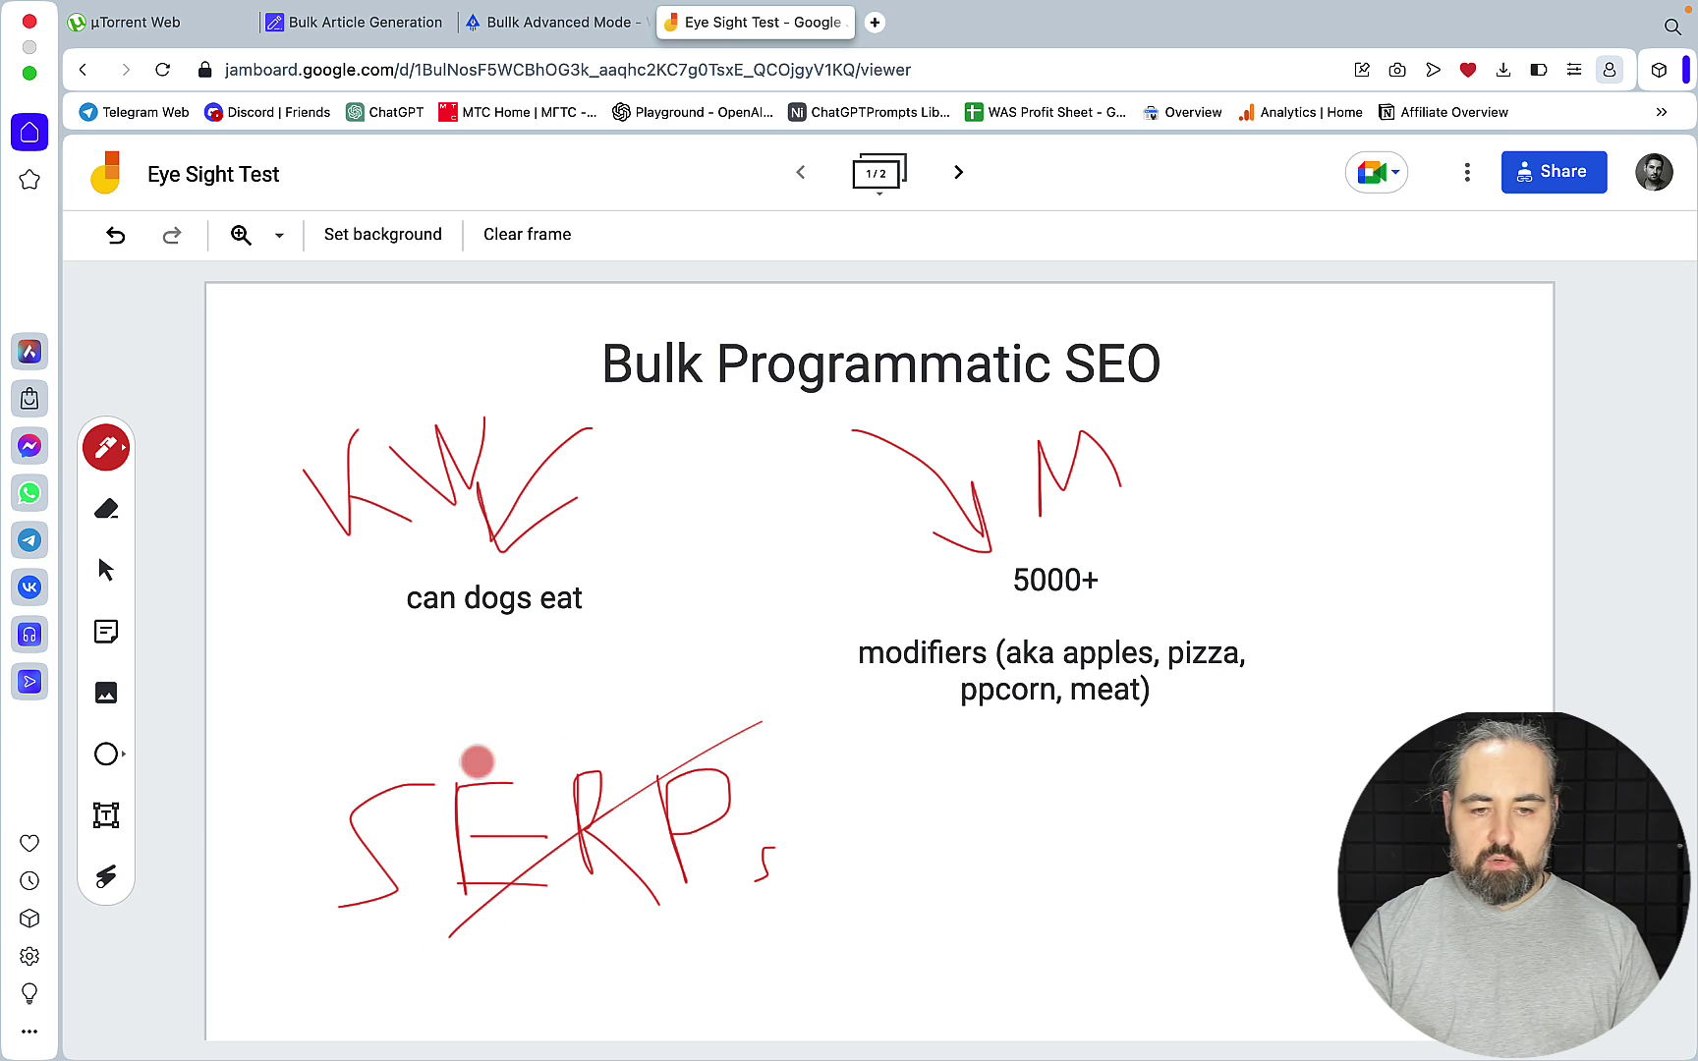
drag(478, 759, 756, 894)
Step: Draw a red arrow from SERPs to a handwritten note on the right
mouse_move(826, 841)
mouse_down()
mouse_move(968, 869)
mouse_move(909, 897)
mouse_up()
mouse_move(1030, 768)
mouse_down()
mouse_move(1060, 858)
mouse_move(1120, 812)
mouse_up()
drag(1162, 814, 1246, 807)
drag(1293, 747, 1401, 749)
Step: Paste a 'templates' text box and enlarge it to about triple size
text(templates)
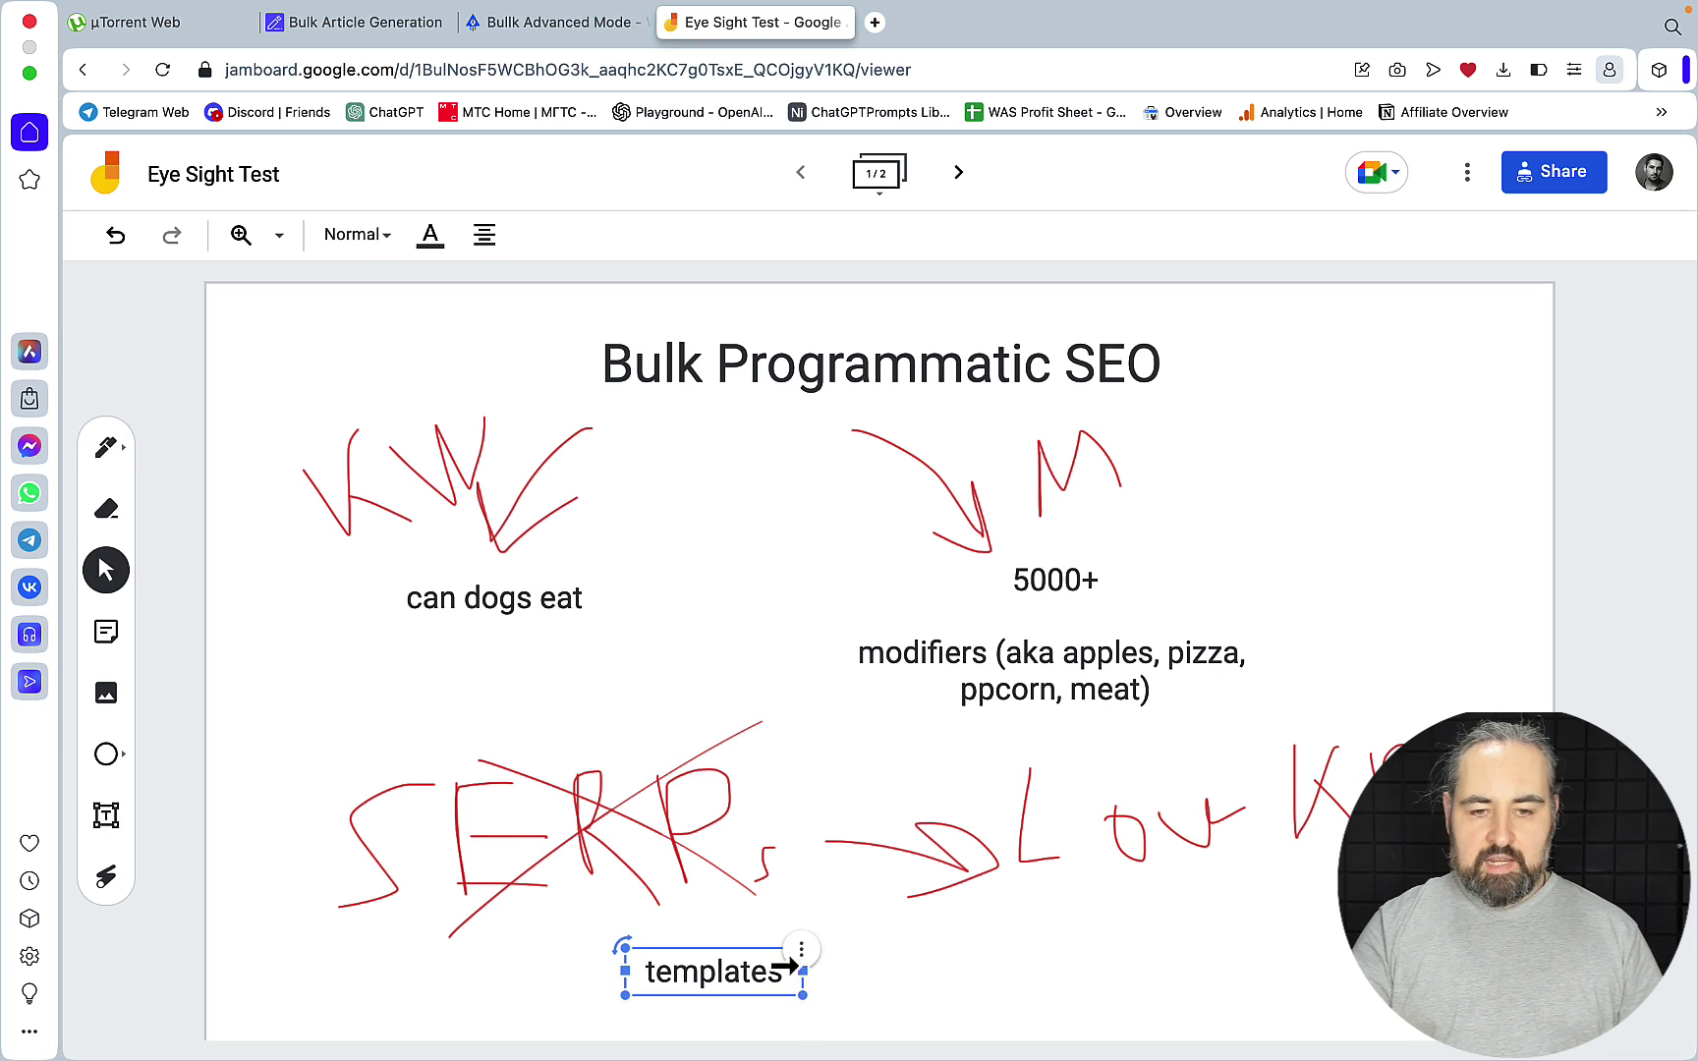
drag(791, 977, 1175, 973)
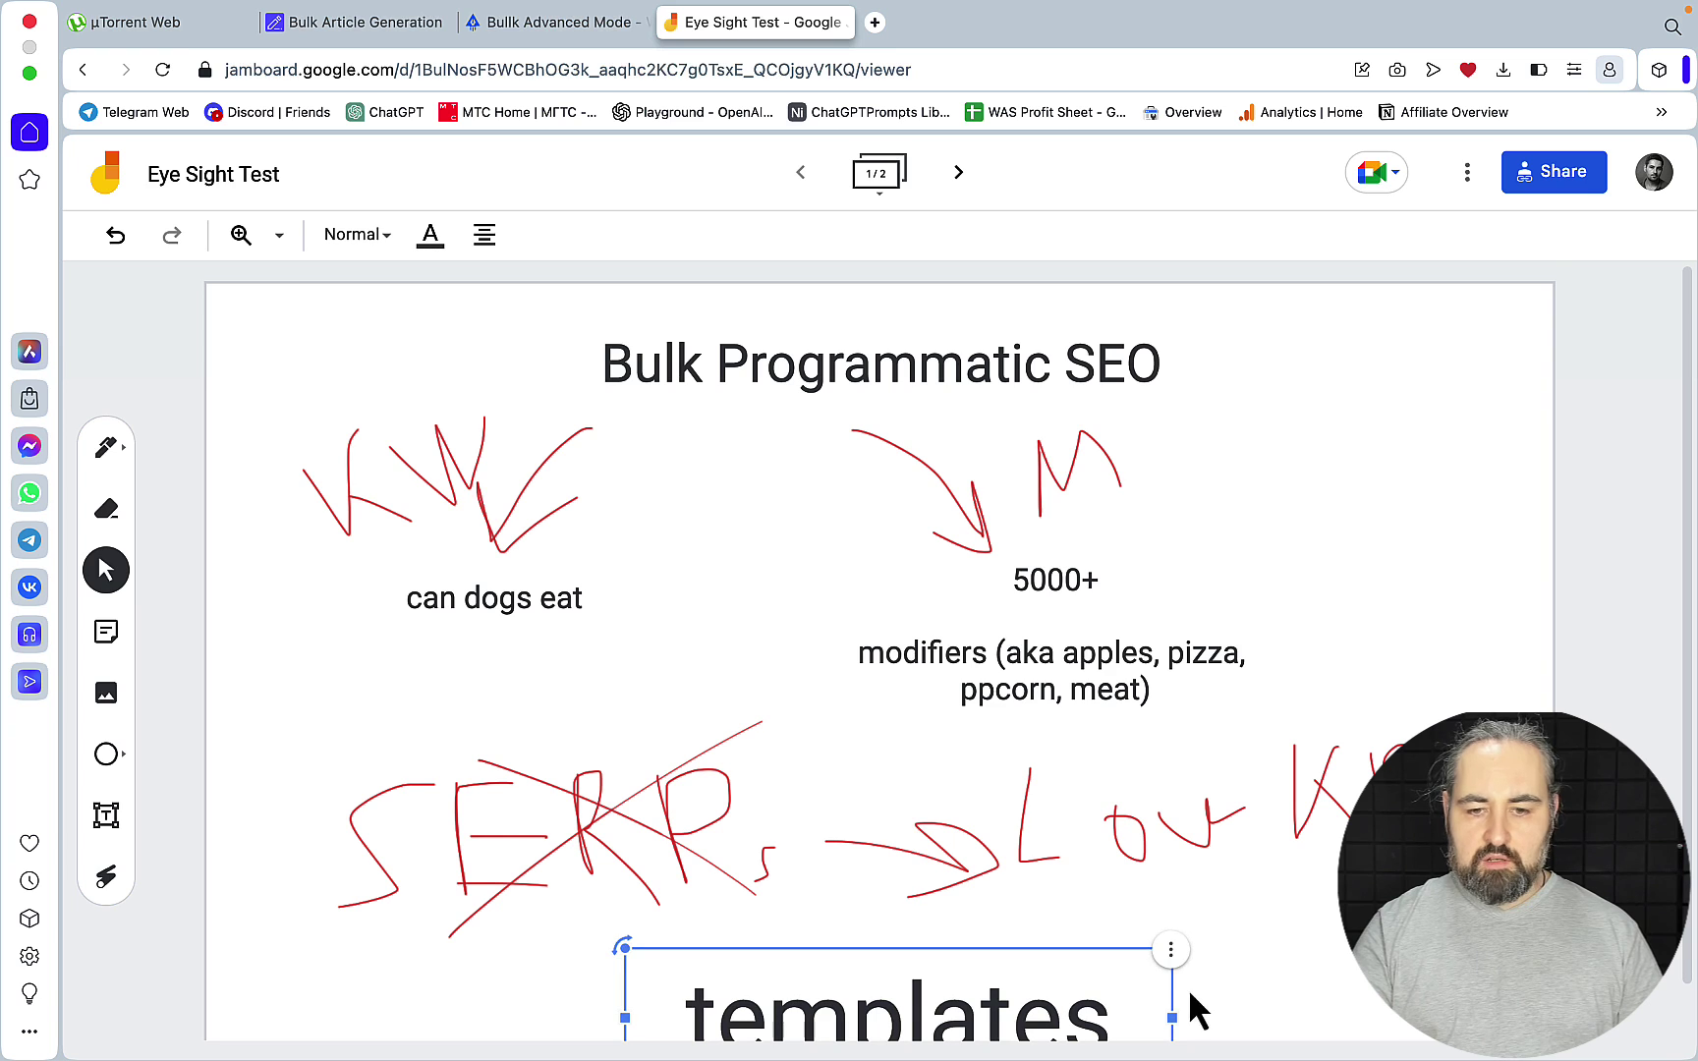
scroll(1228, 978, down, 2)
click(1303, 934)
click(1059, 927)
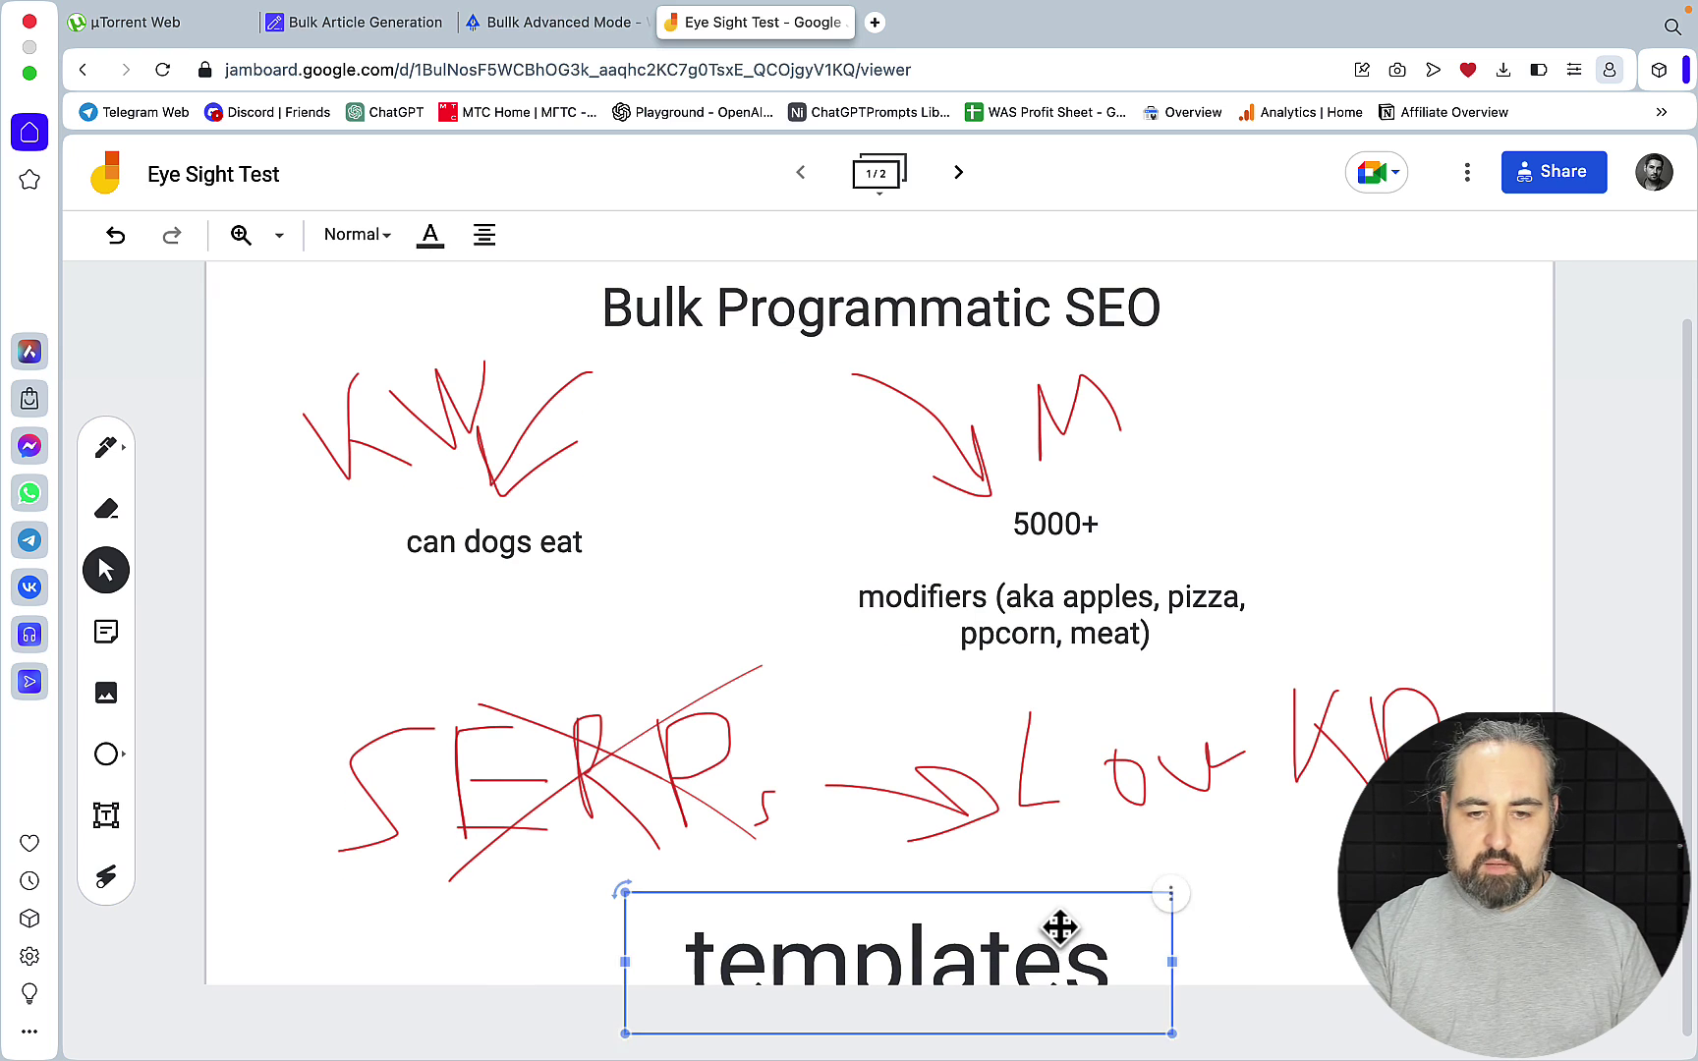
drag(1059, 927, 1065, 902)
click(1229, 924)
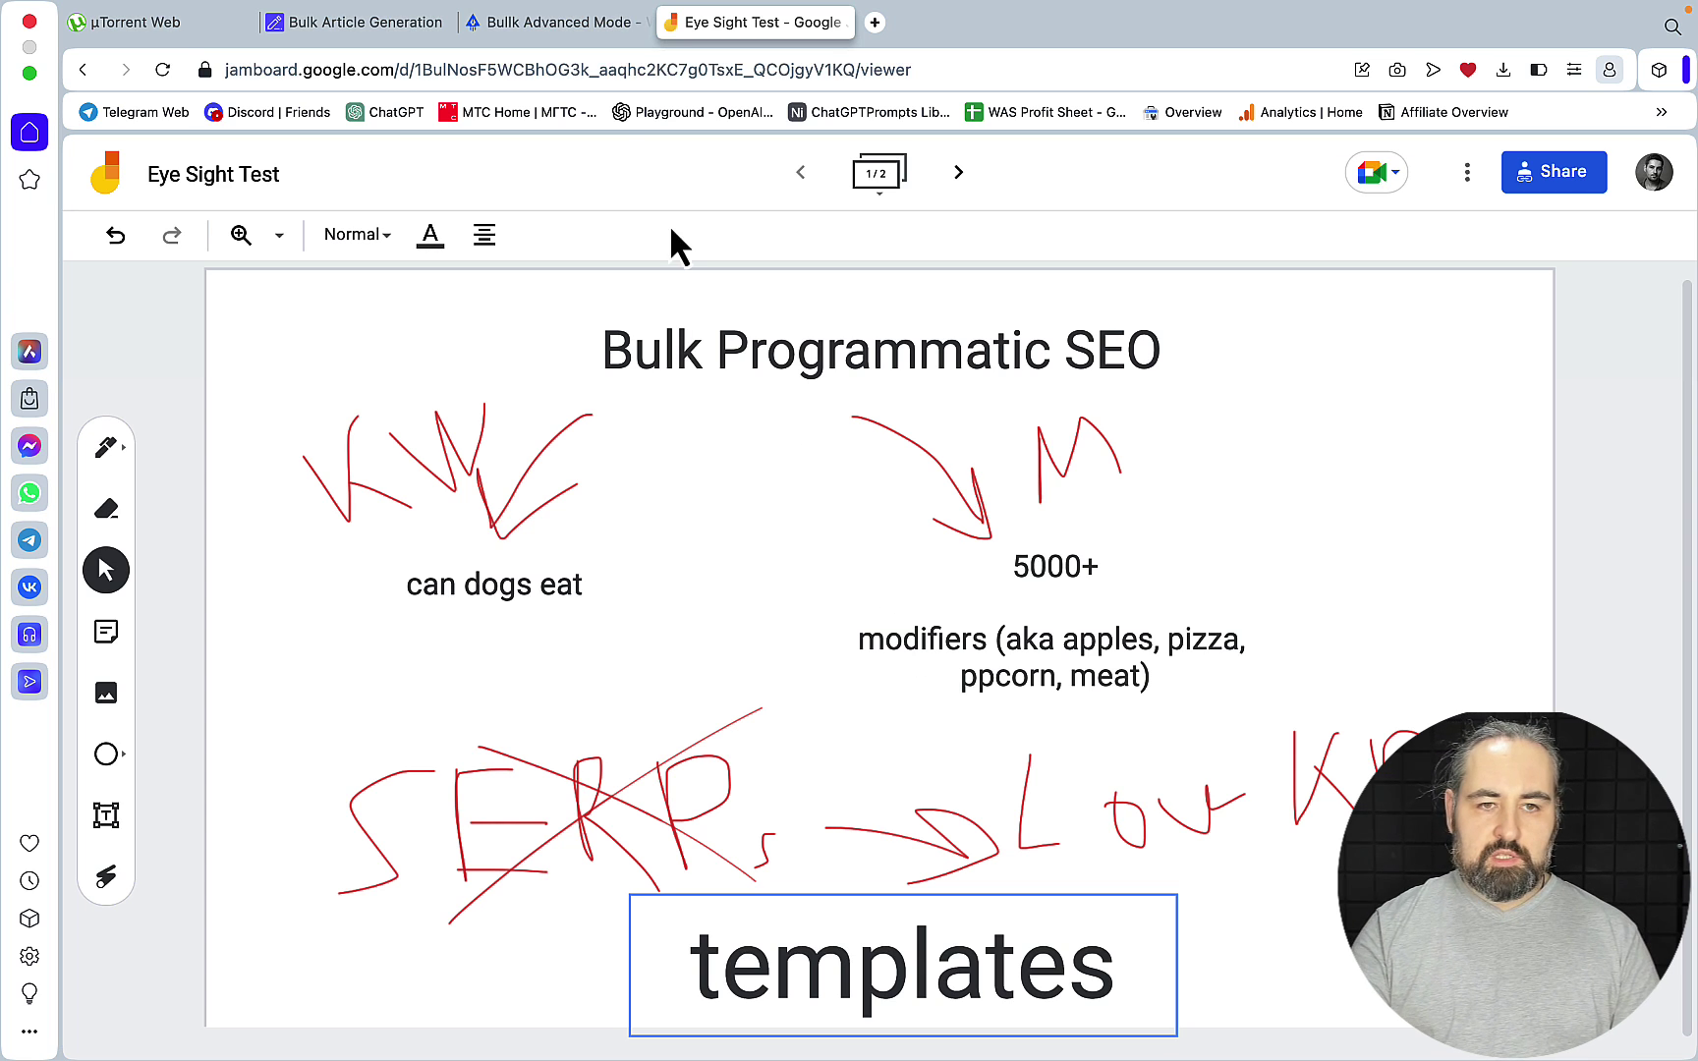
click(569, 24)
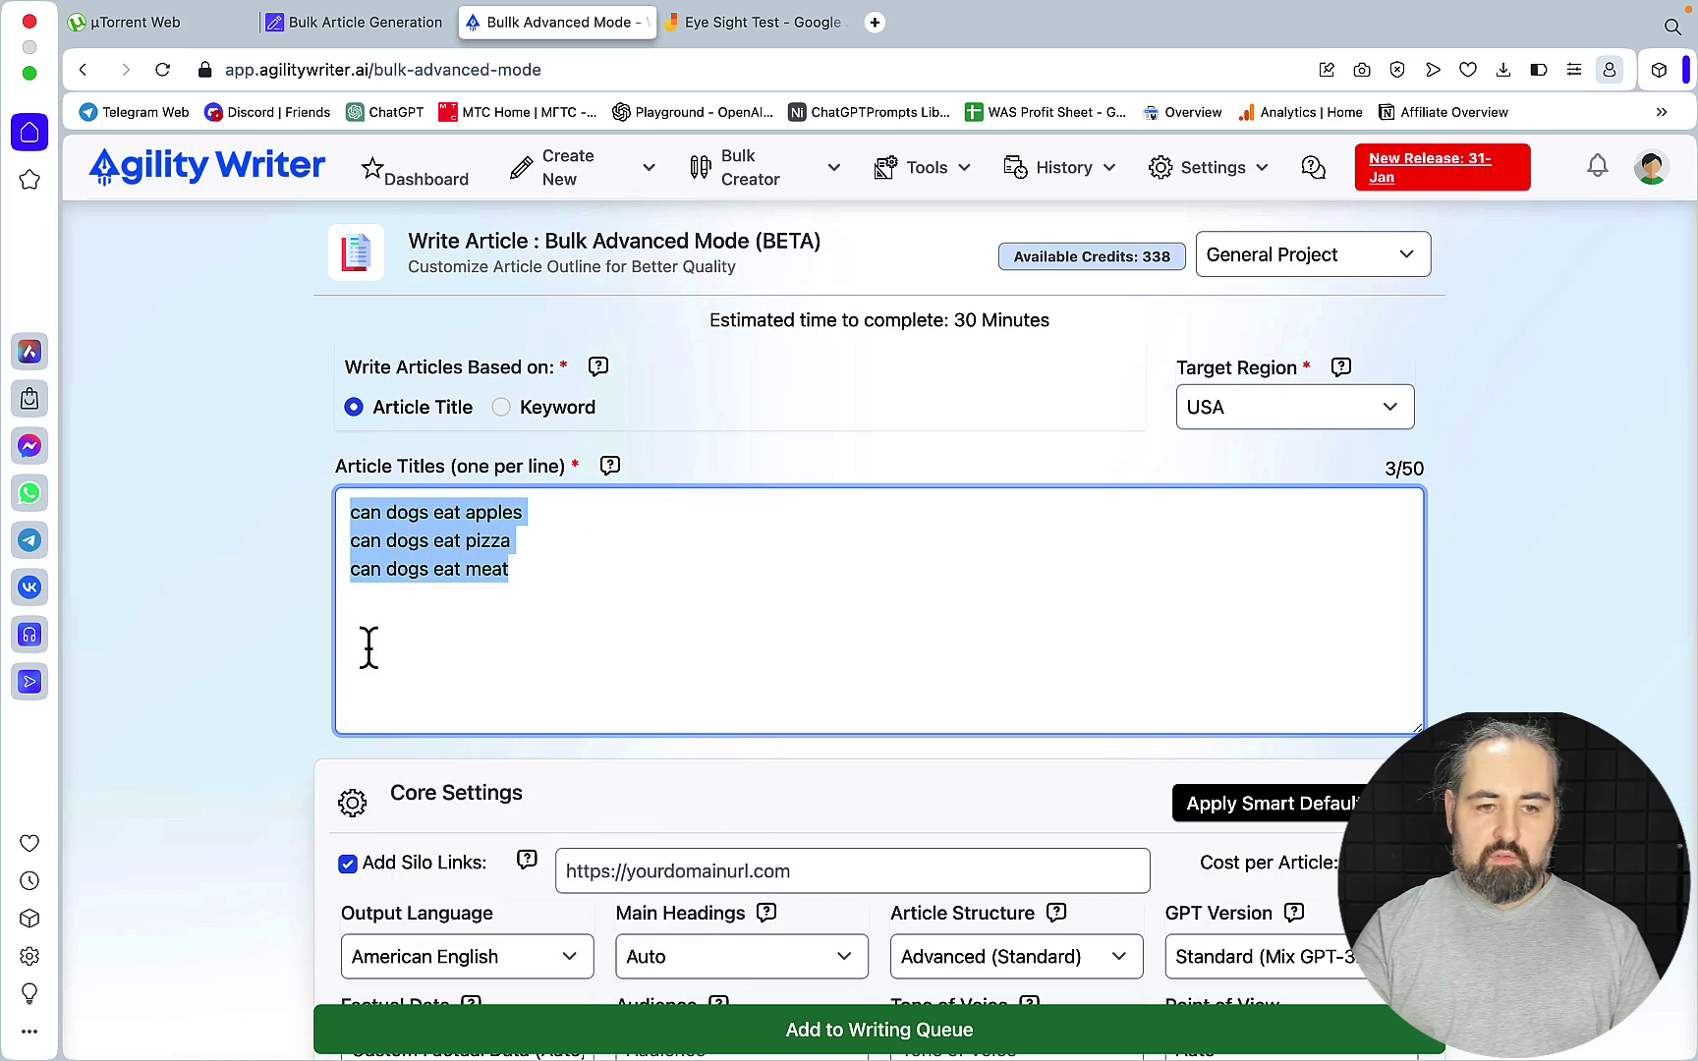
click(368, 647)
scroll(694, 686, down, 10)
scroll(707, 683, up, 10)
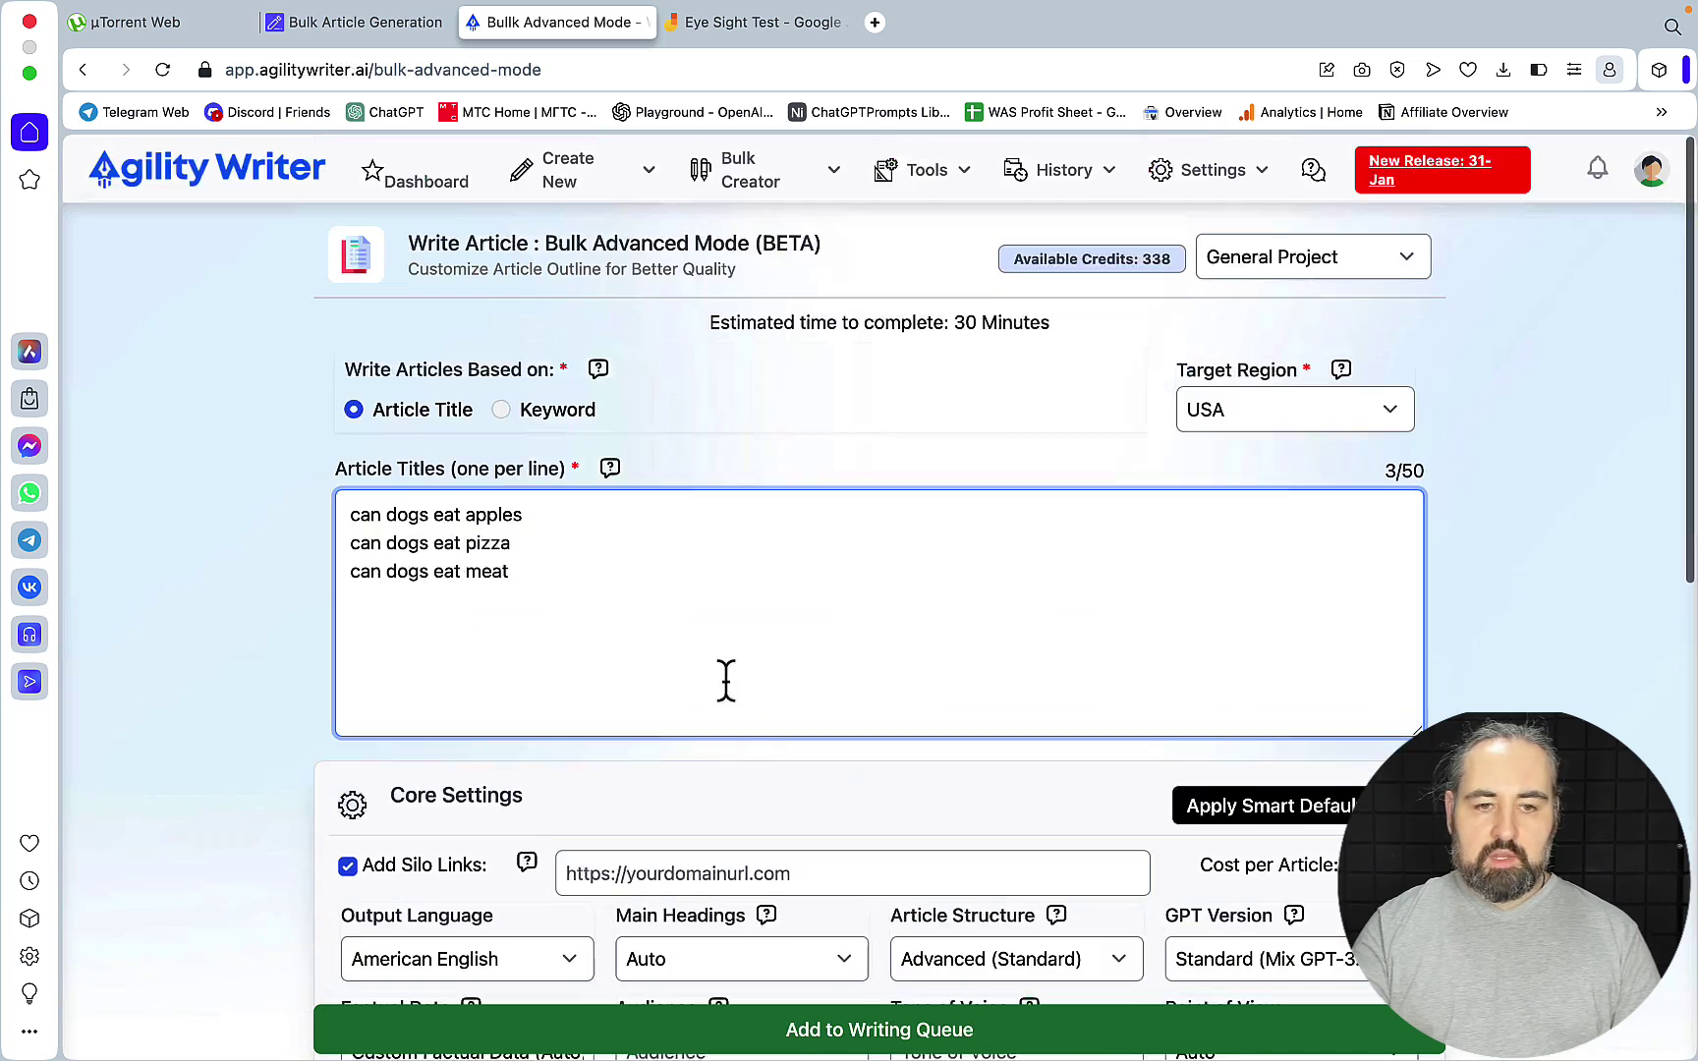
click(399, 29)
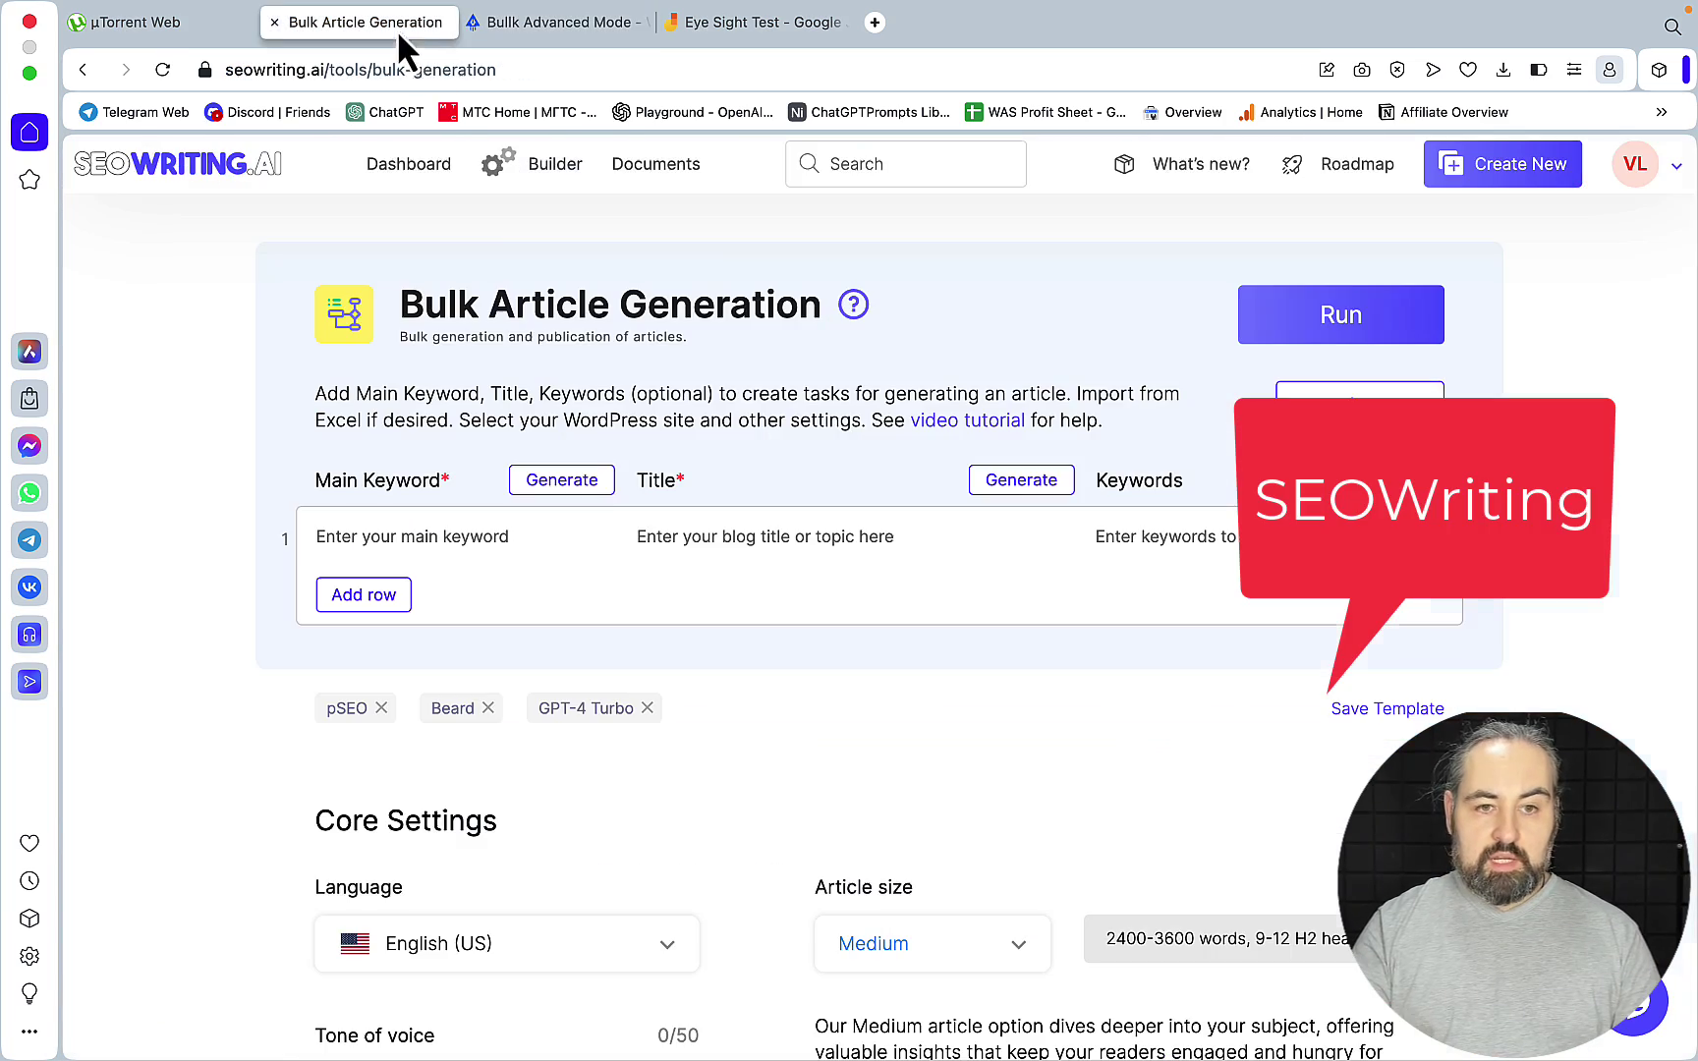
scroll(700, 542, down, 2)
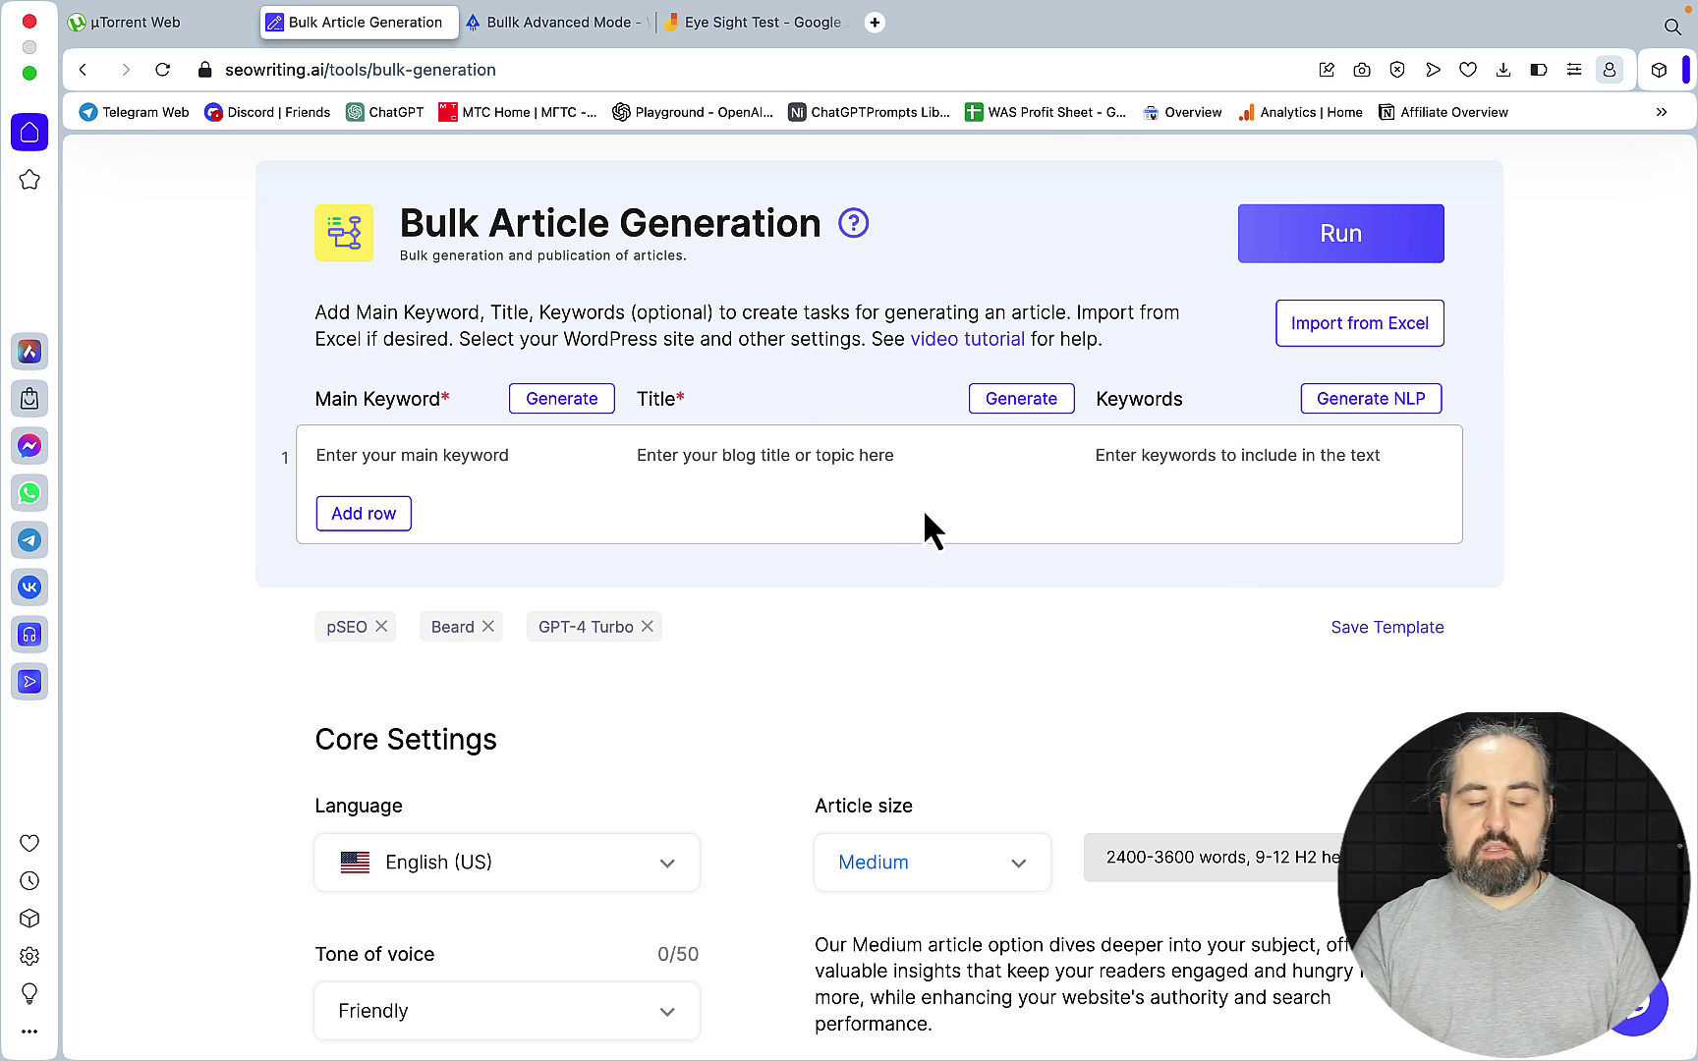
click(757, 22)
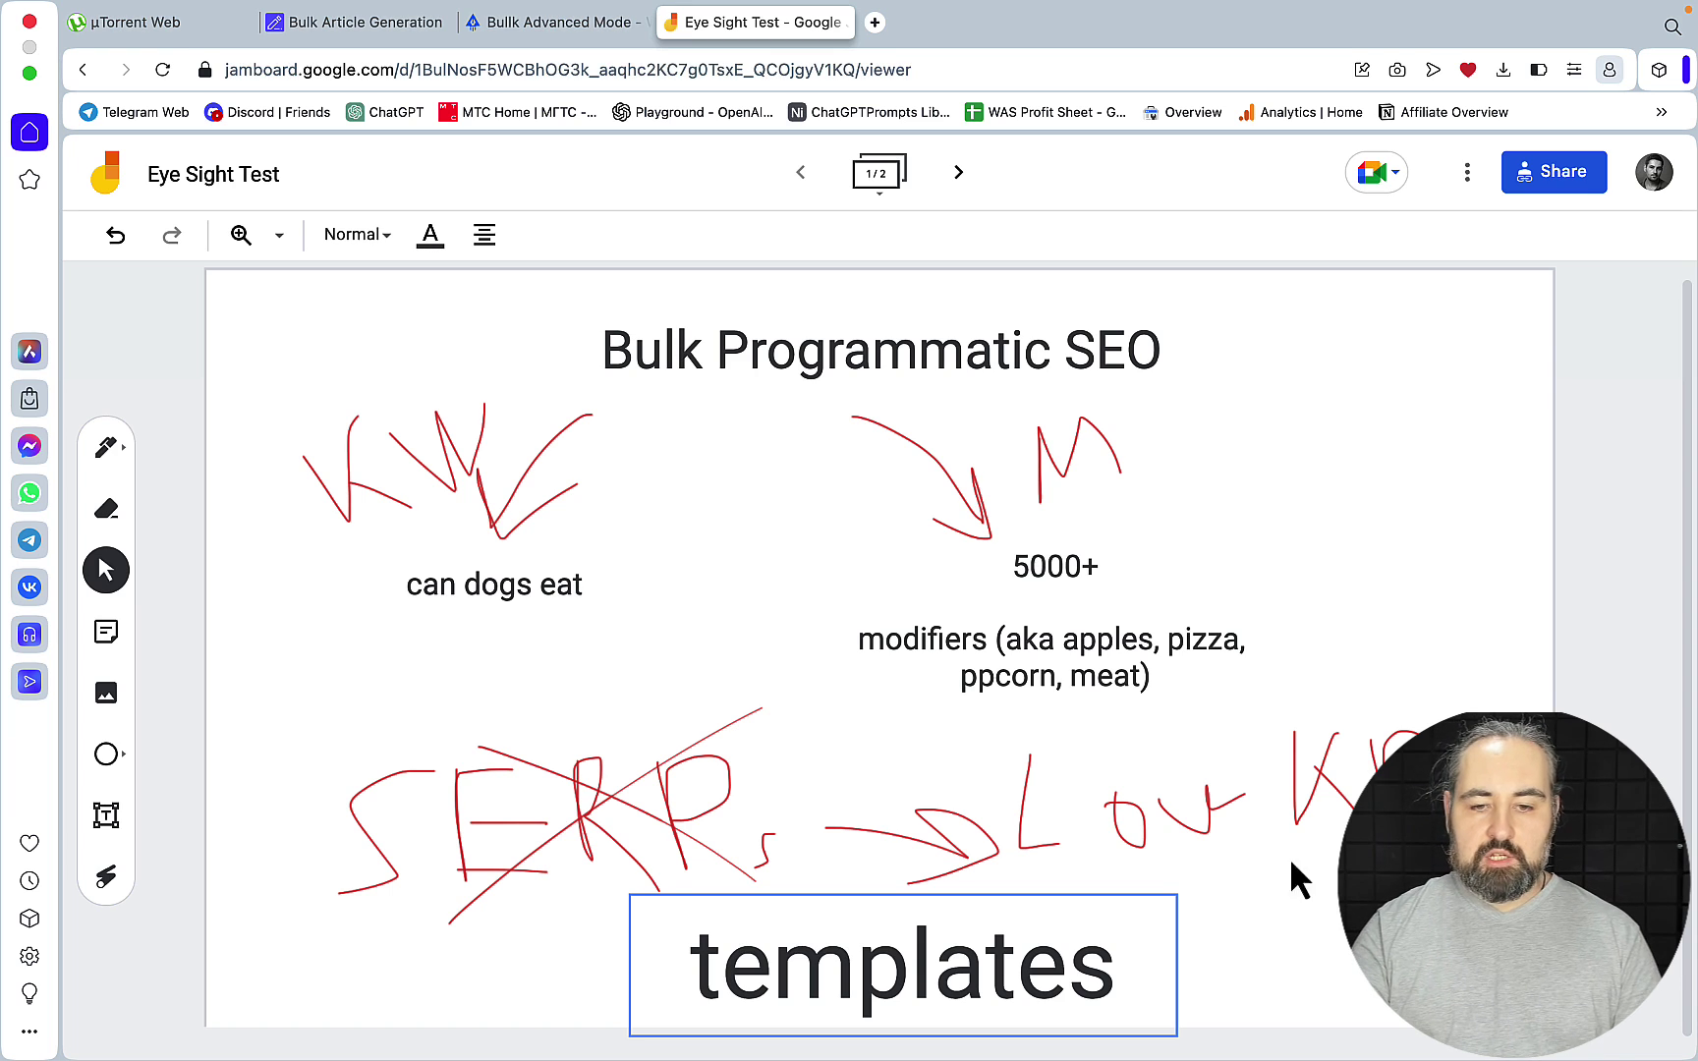
click(1191, 924)
click(1195, 922)
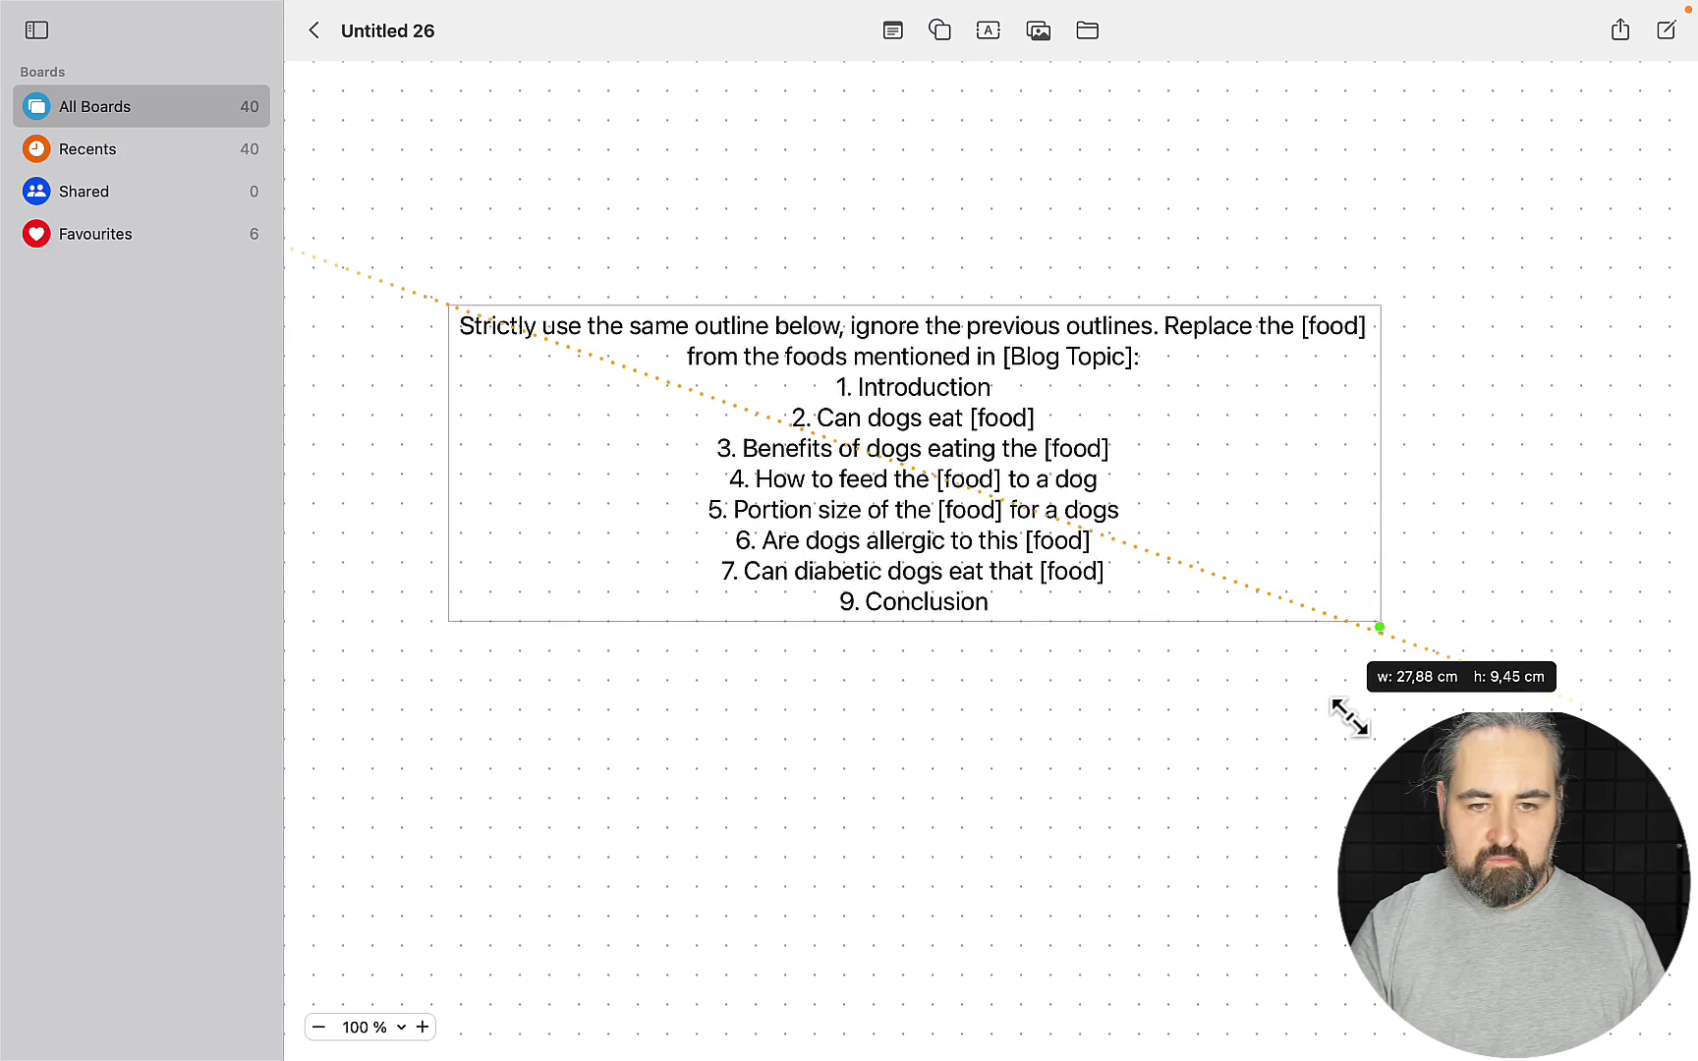
drag(1349, 717, 1349, 717)
Step: Select the dog-food outline prompt on the Freeform board, then return to Opera
click(1291, 749)
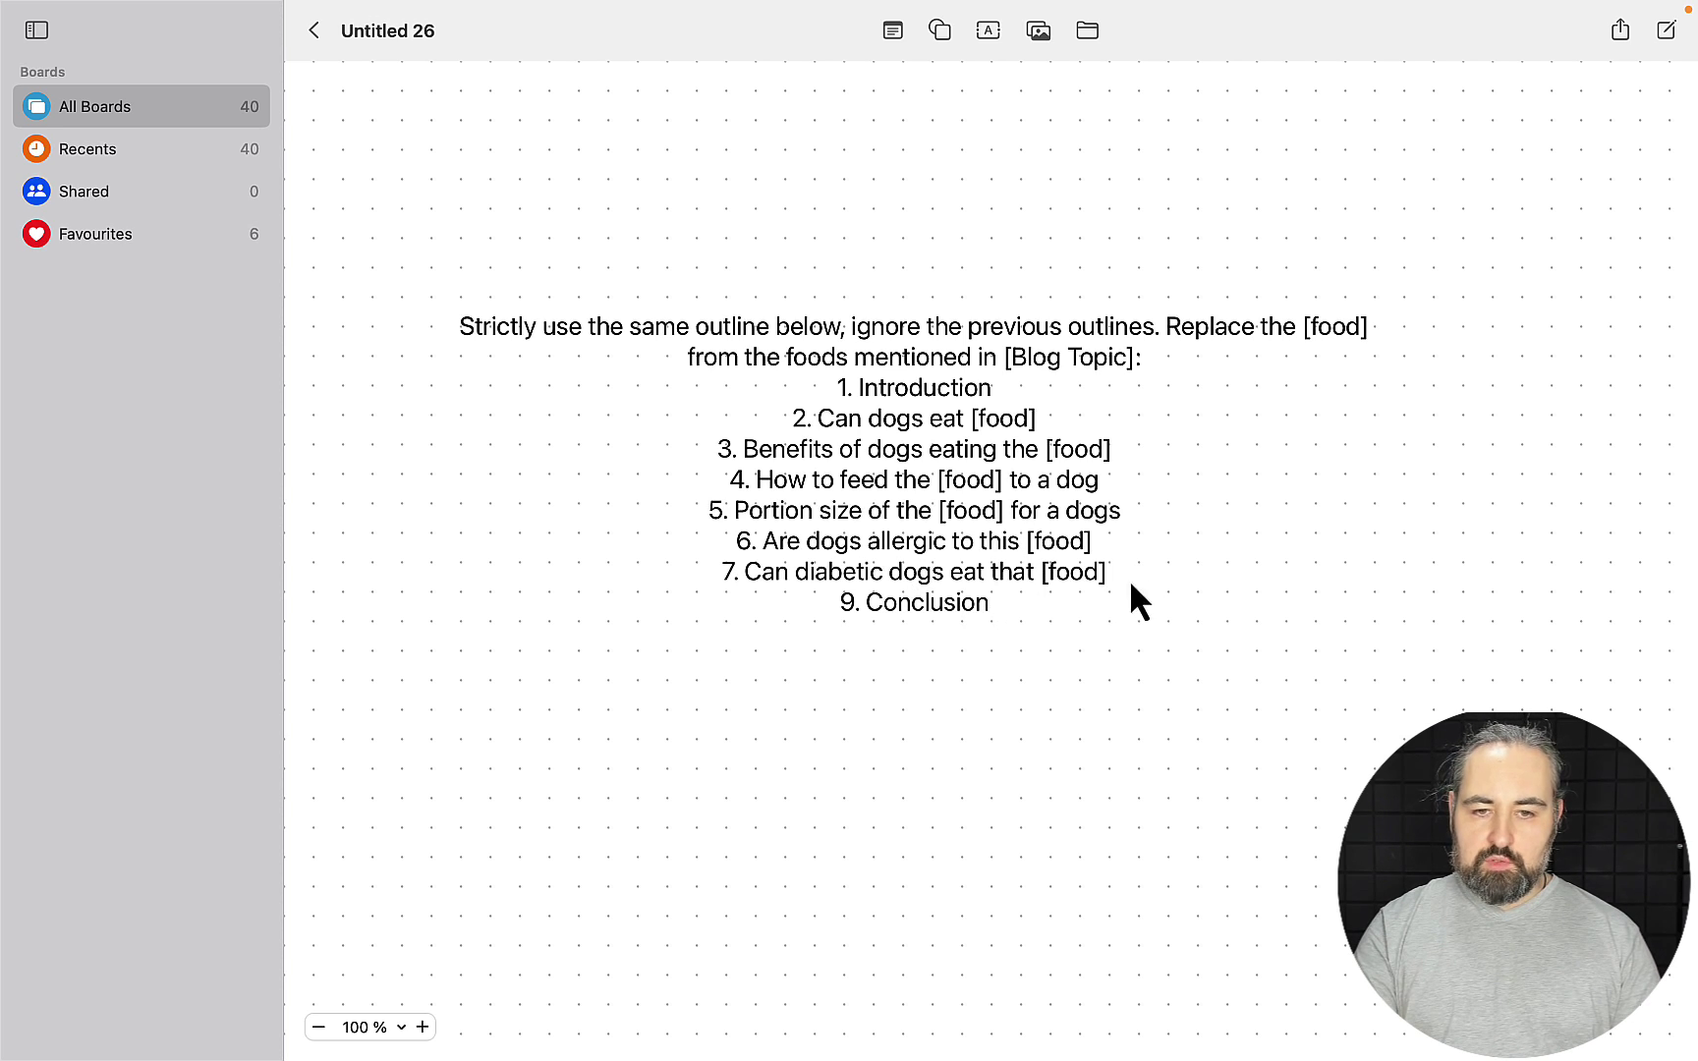
click(1020, 615)
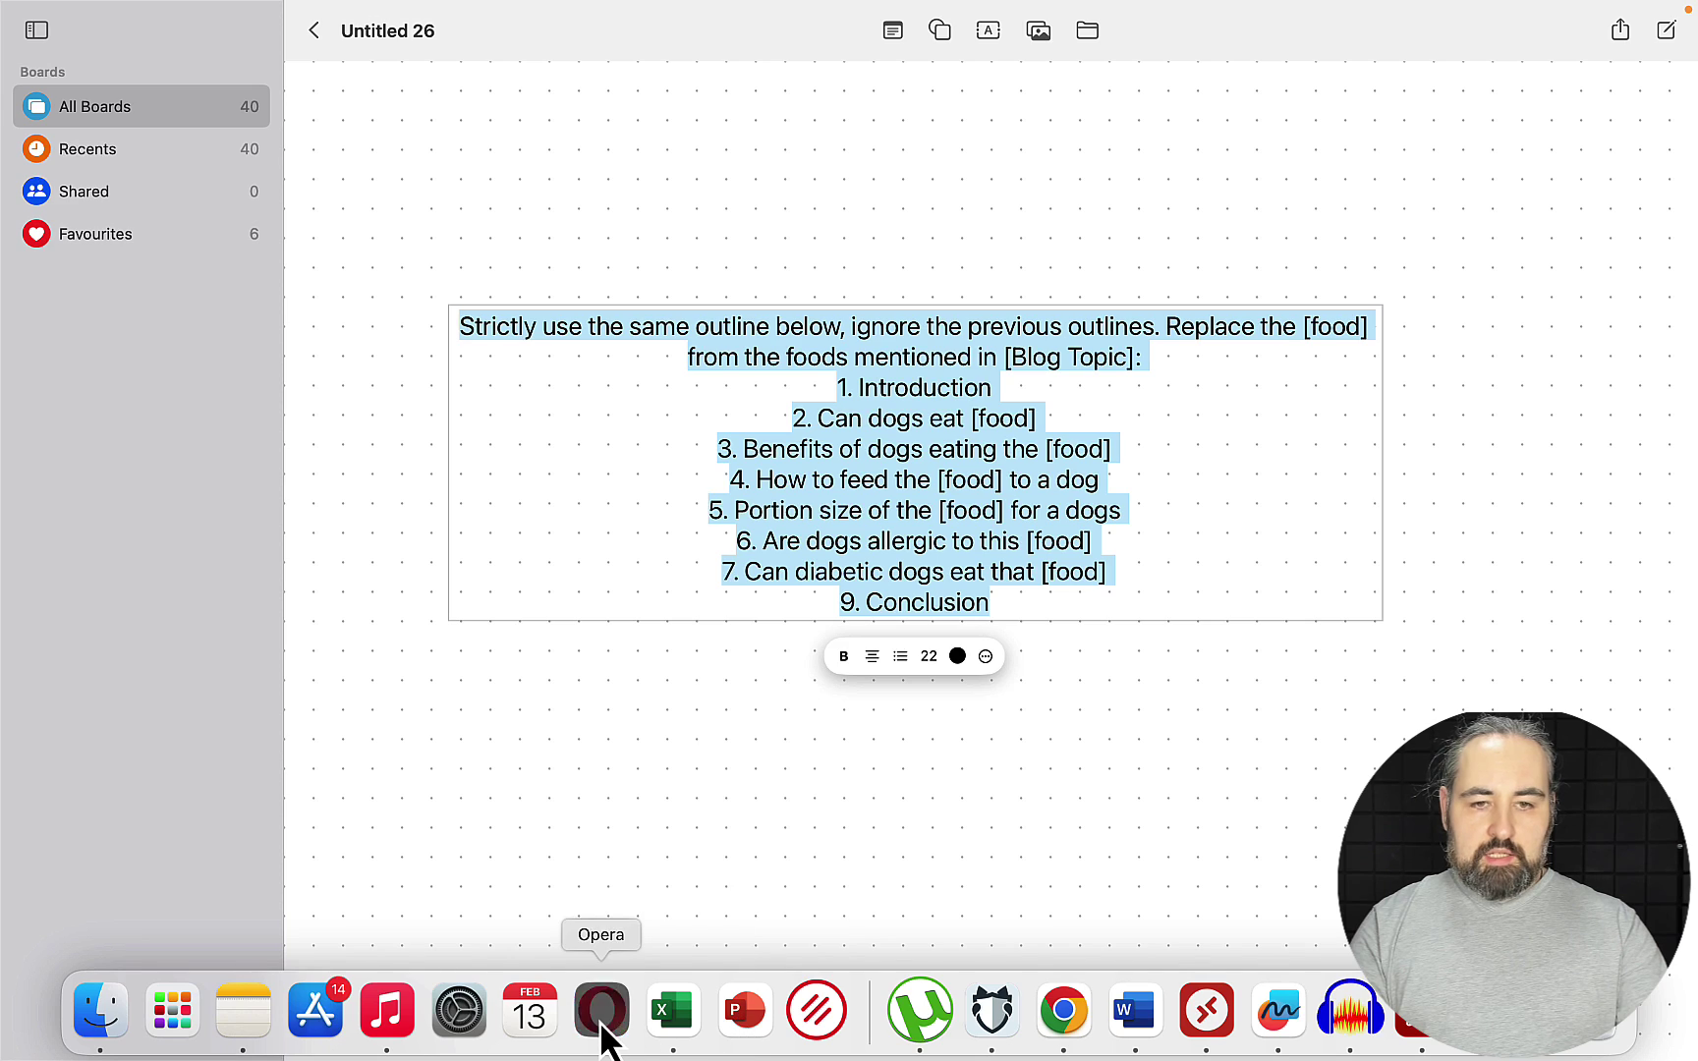
click(602, 996)
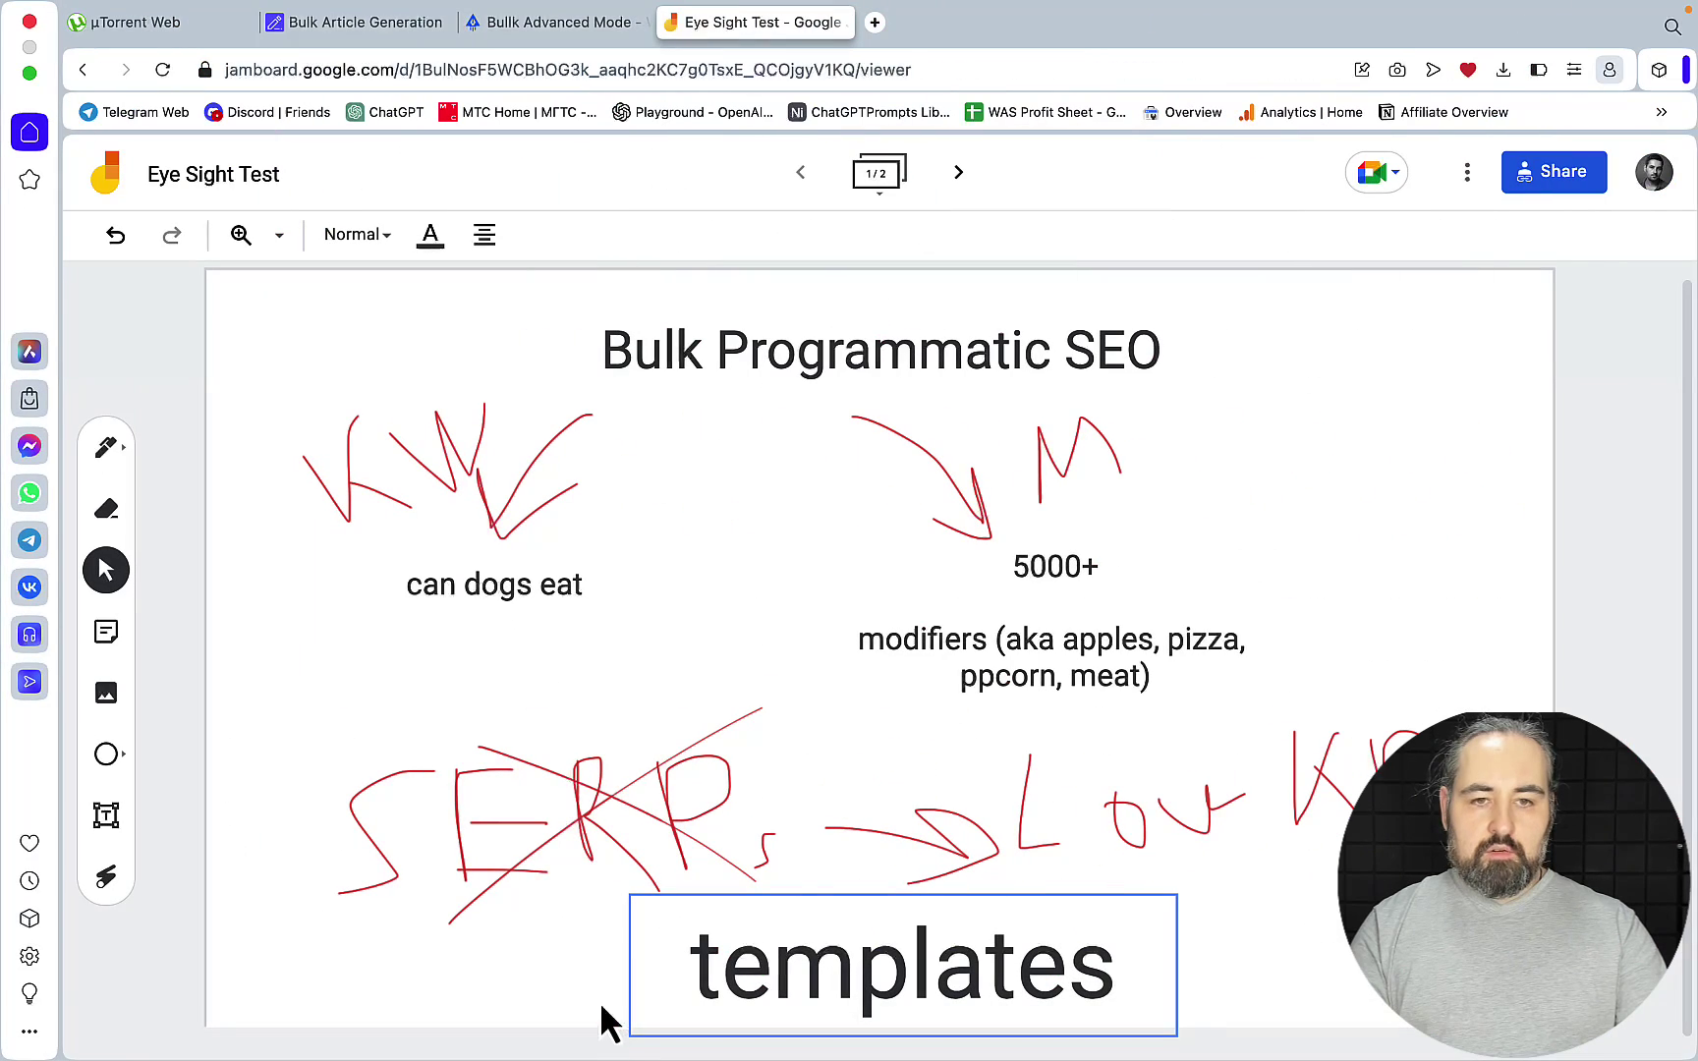
Step: Copy the three Agility Writer titles and paste them as SEOWriting.ai Main Keywords
click(358, 21)
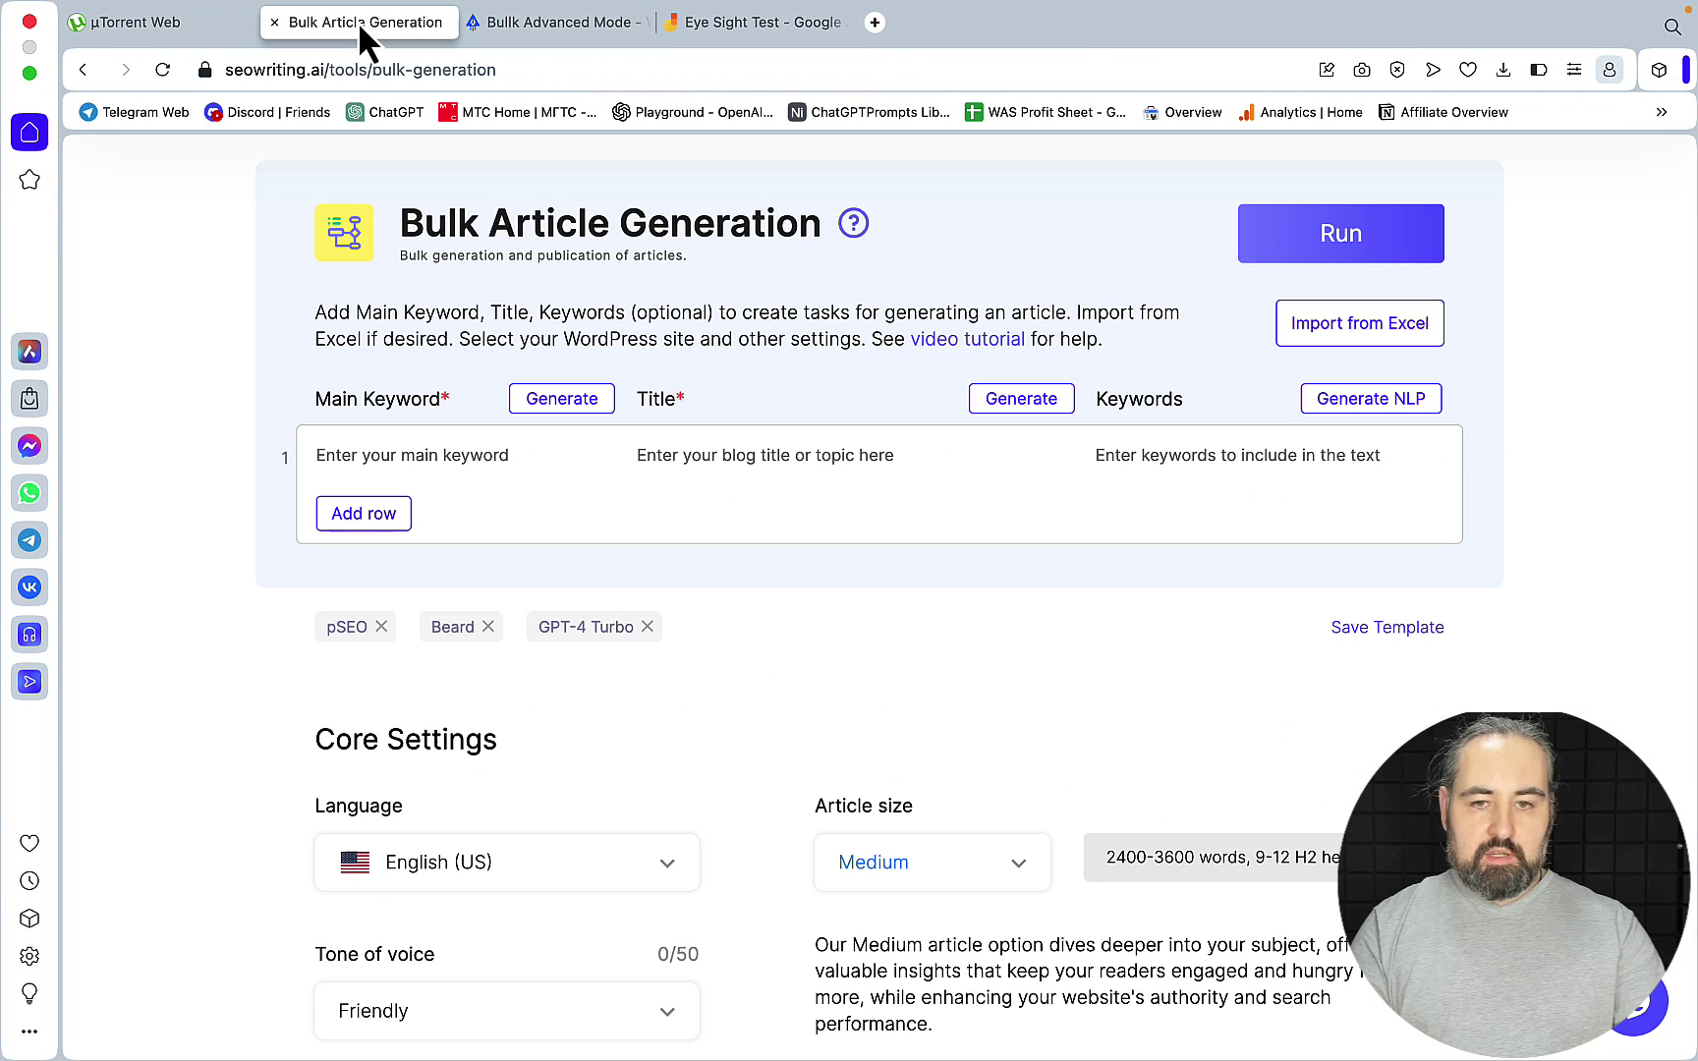
click(549, 28)
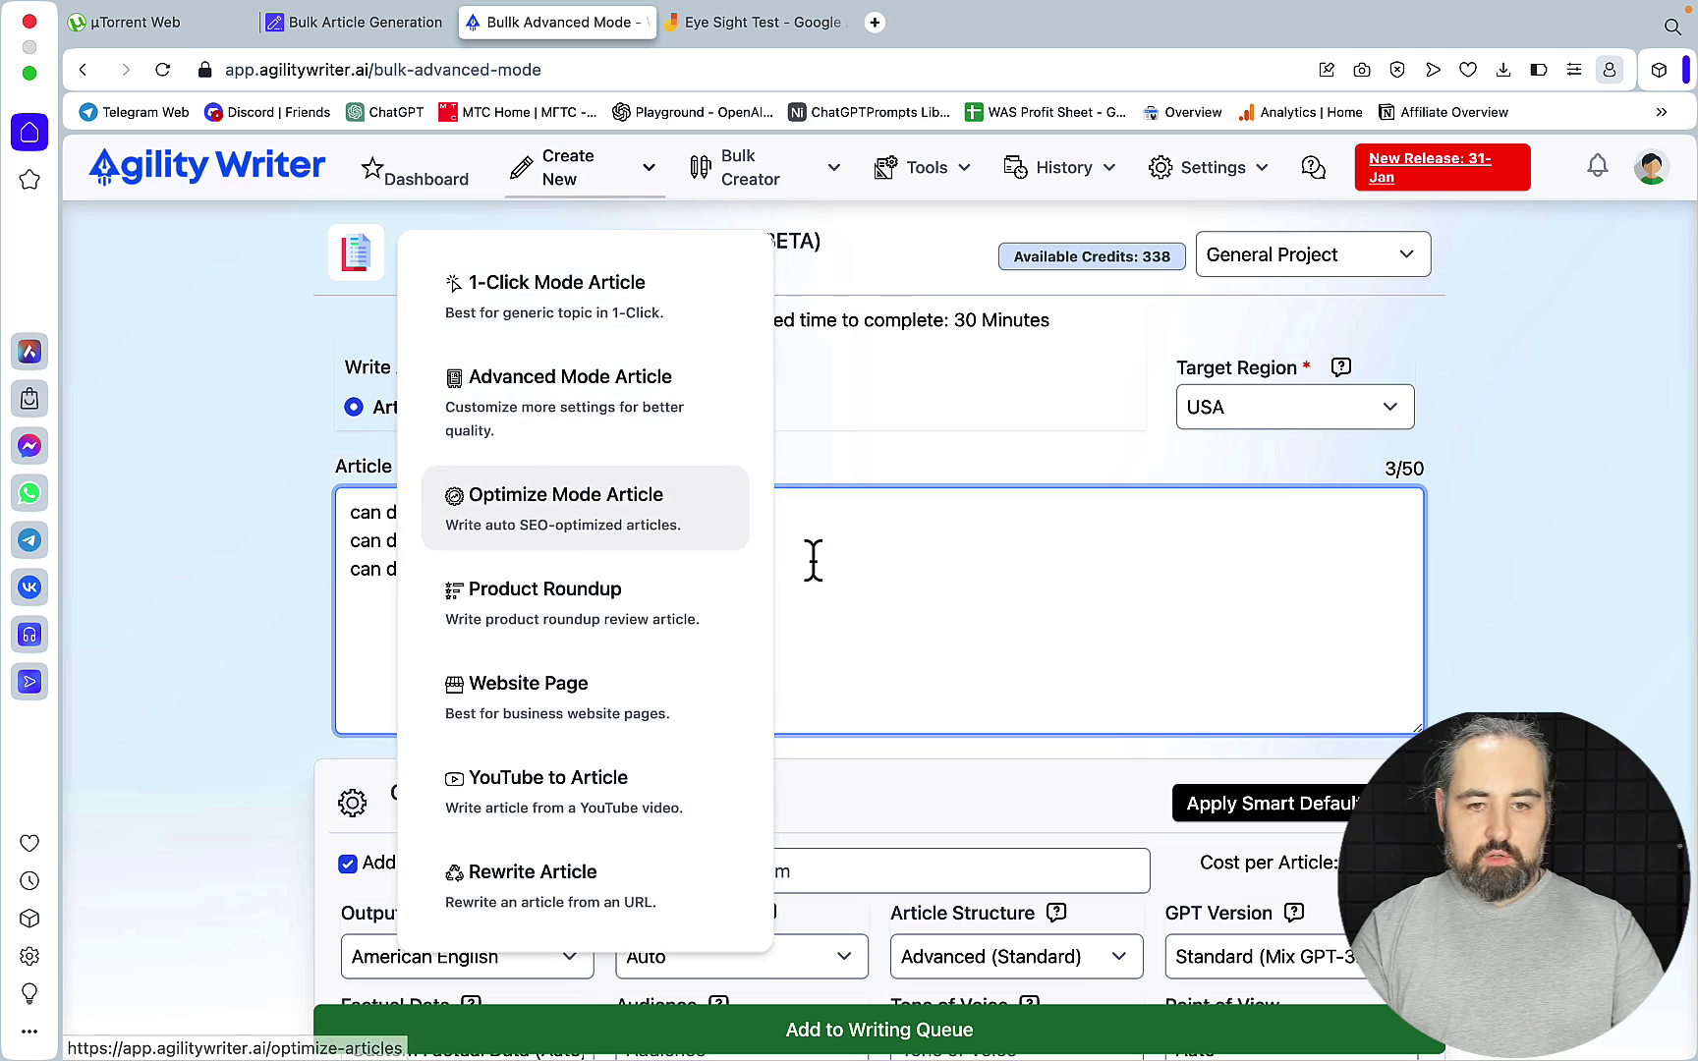
drag(810, 561, 334, 504)
key(ctrl+c)
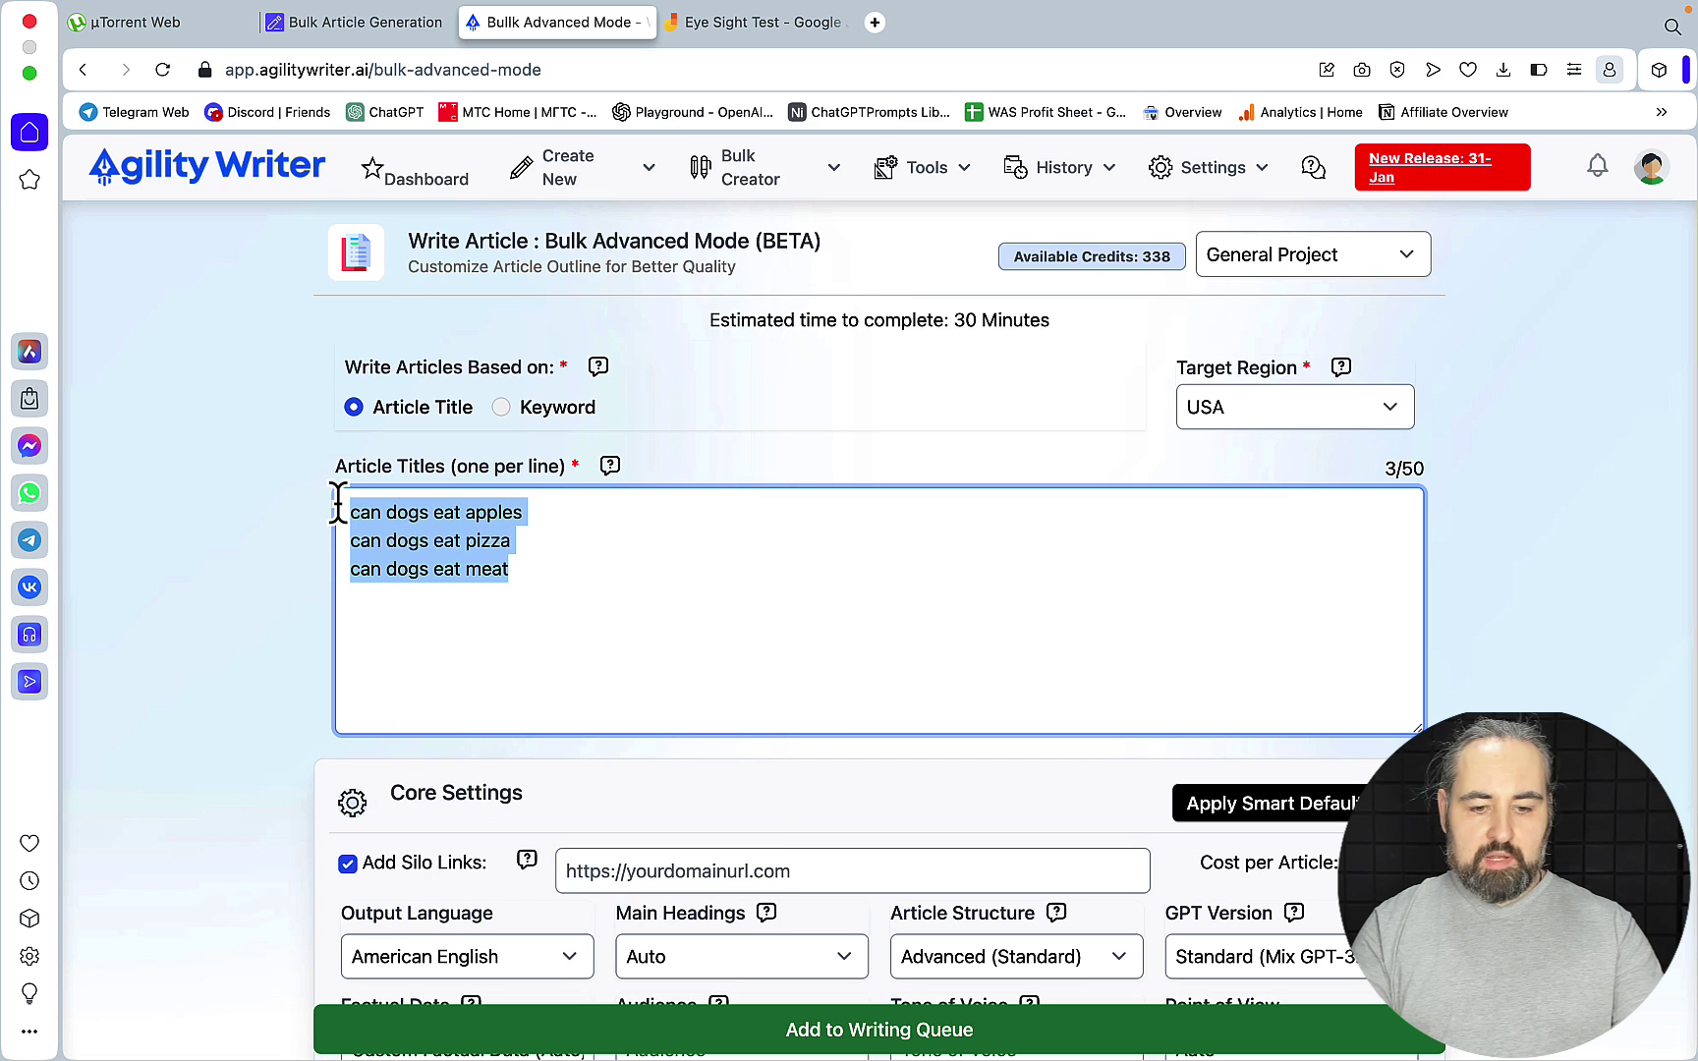
click(364, 24)
click(329, 455)
key(ctrl+v)
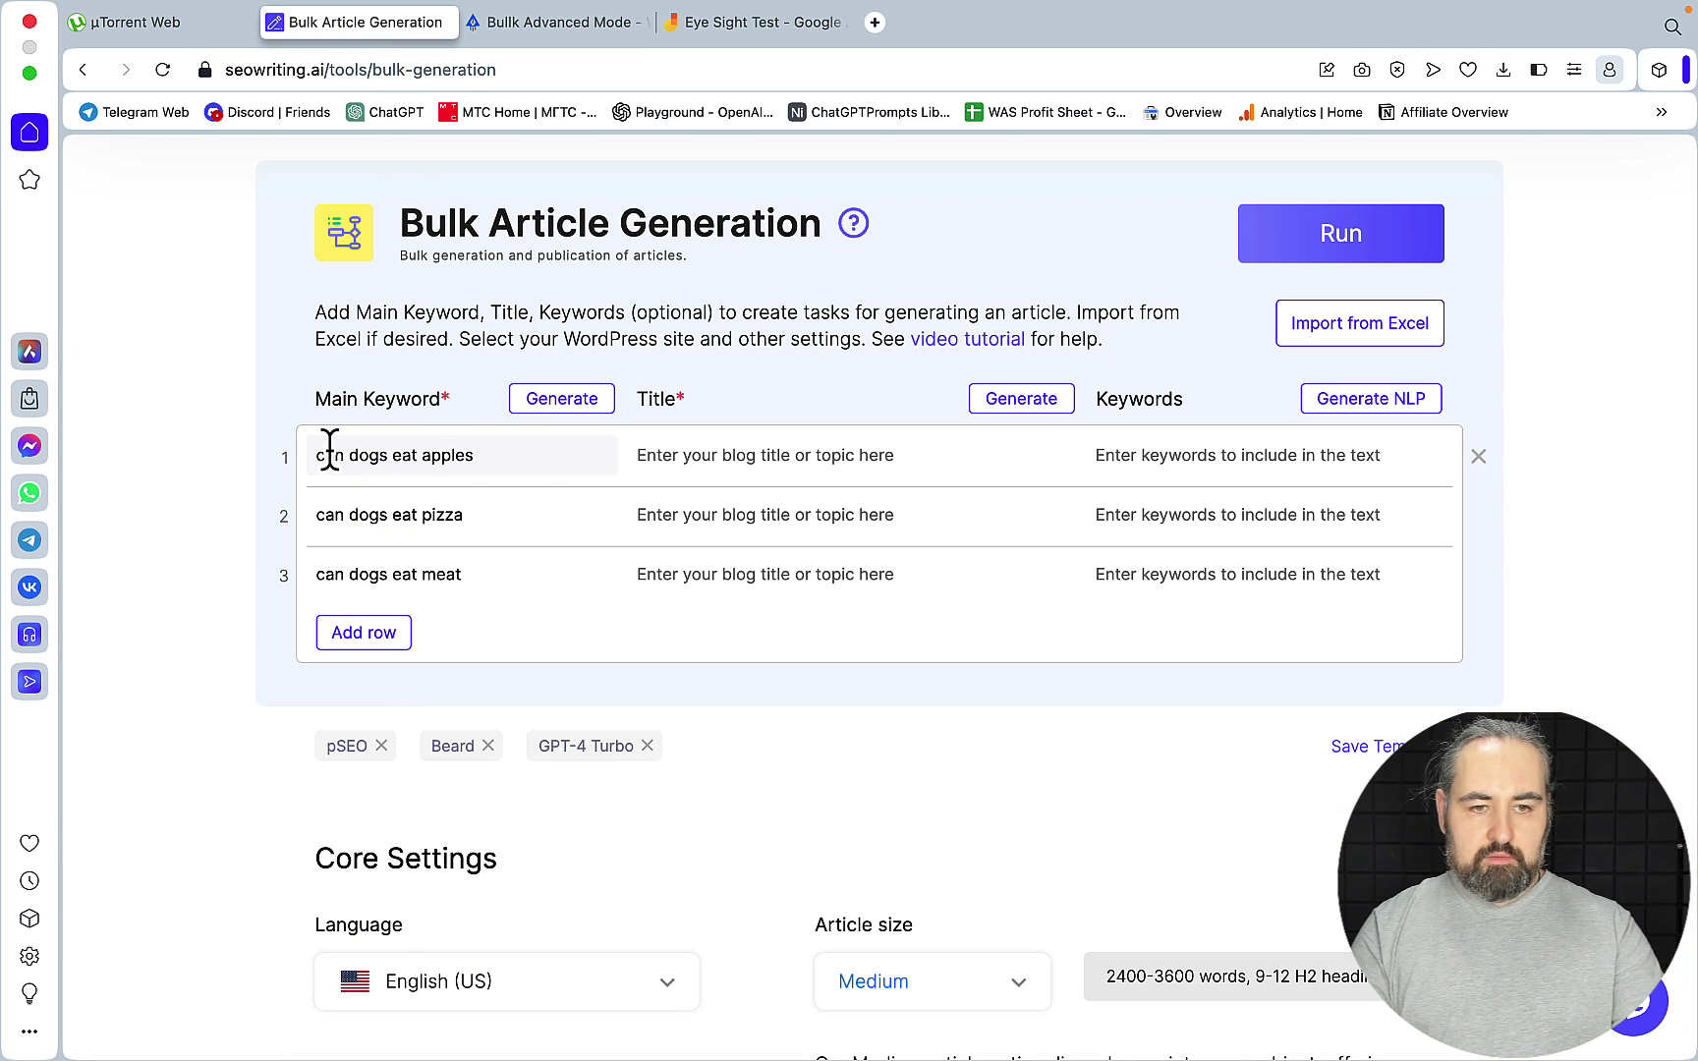
Step: Generate titles and NLP keyword lists for all rows and apply the pSEO template
click(1018, 405)
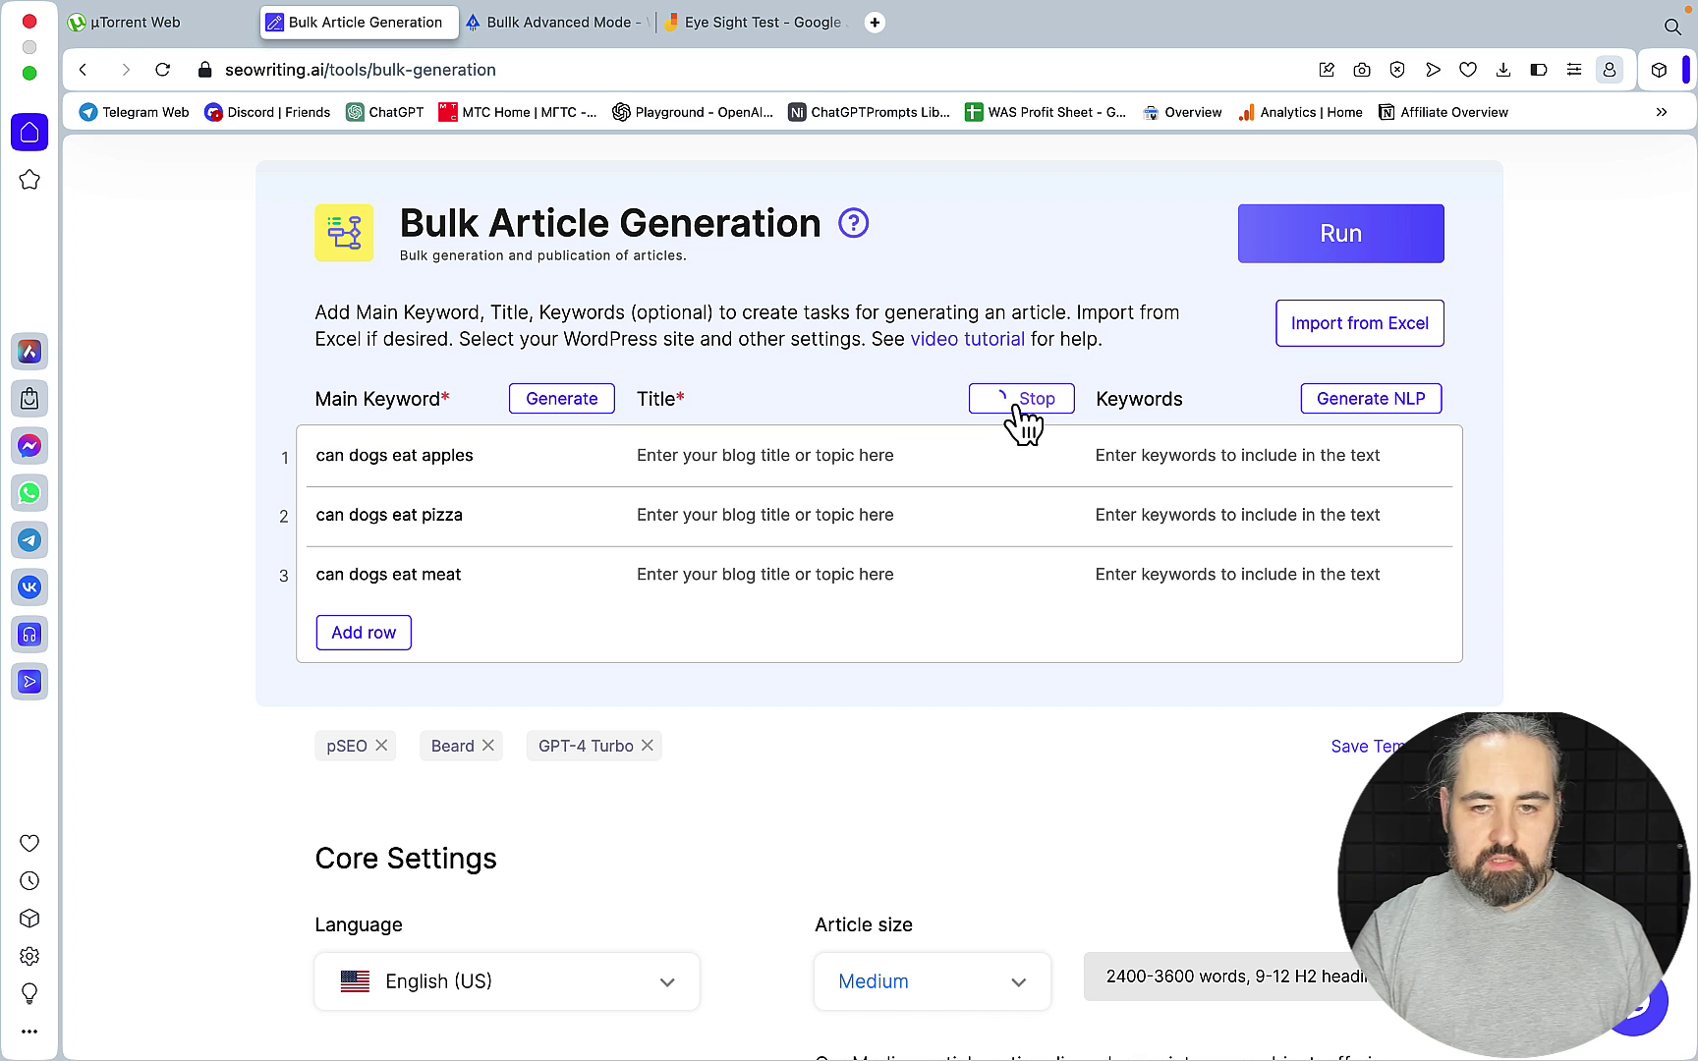
click(1361, 402)
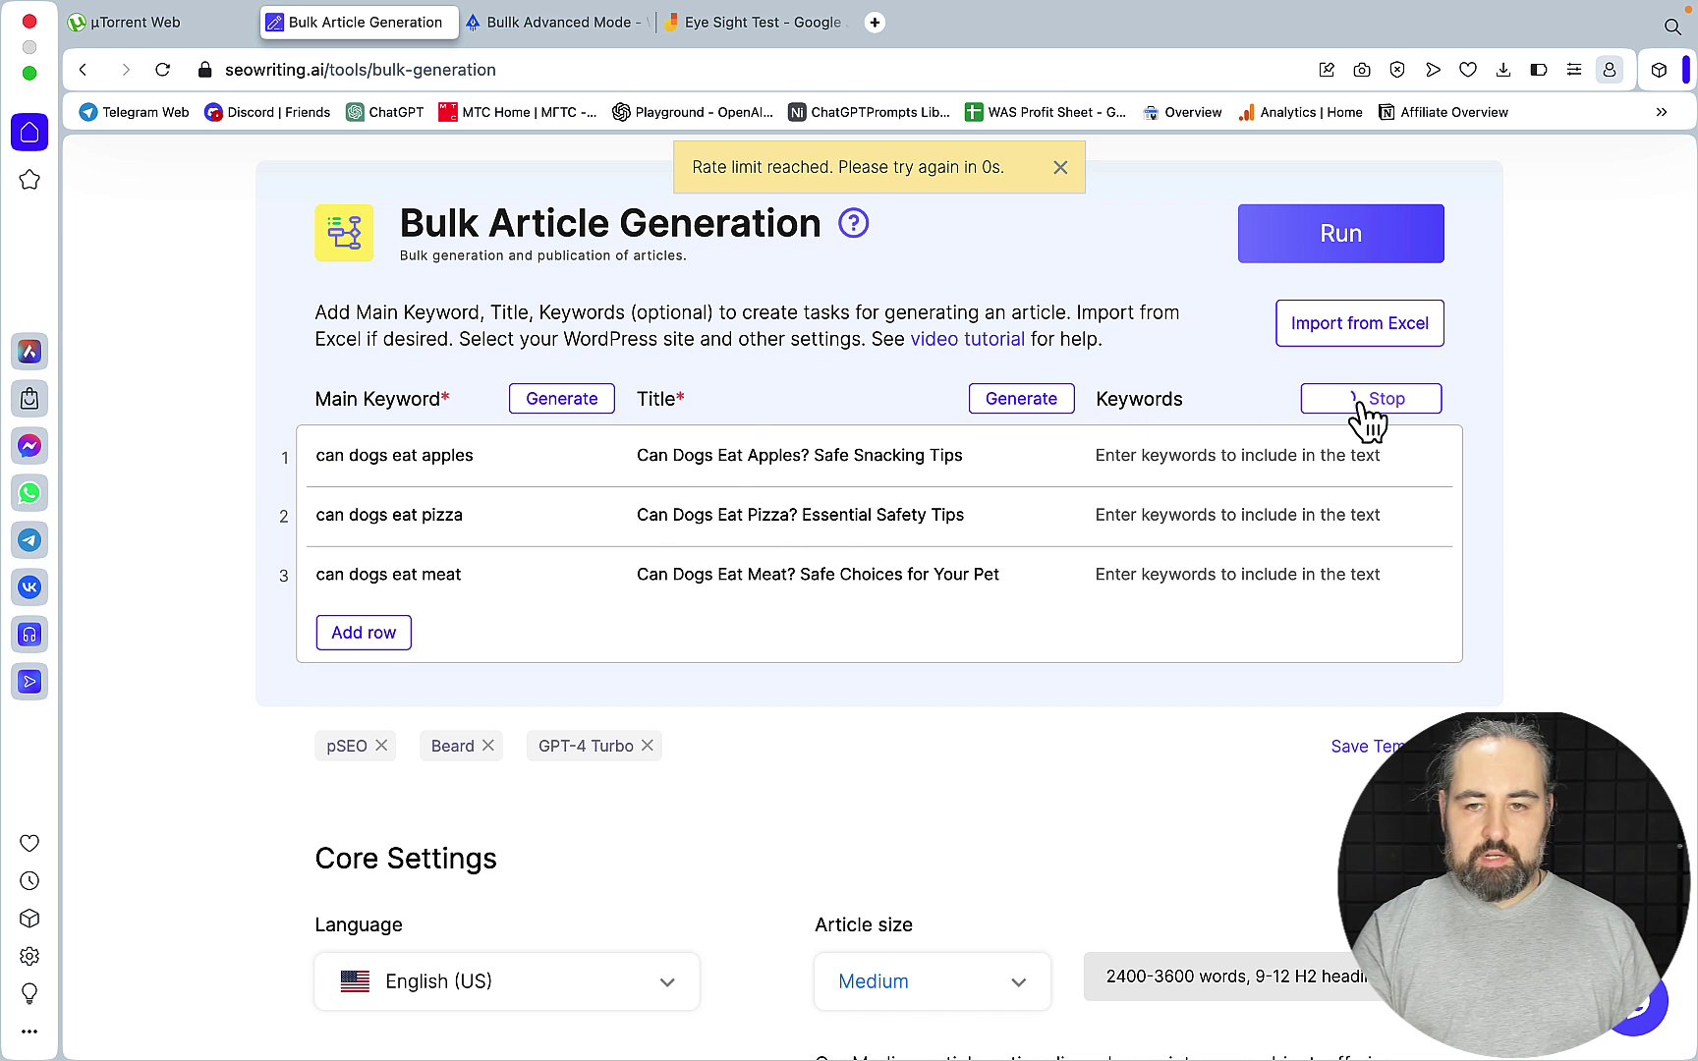
scroll(786, 590, down, 5)
click(349, 692)
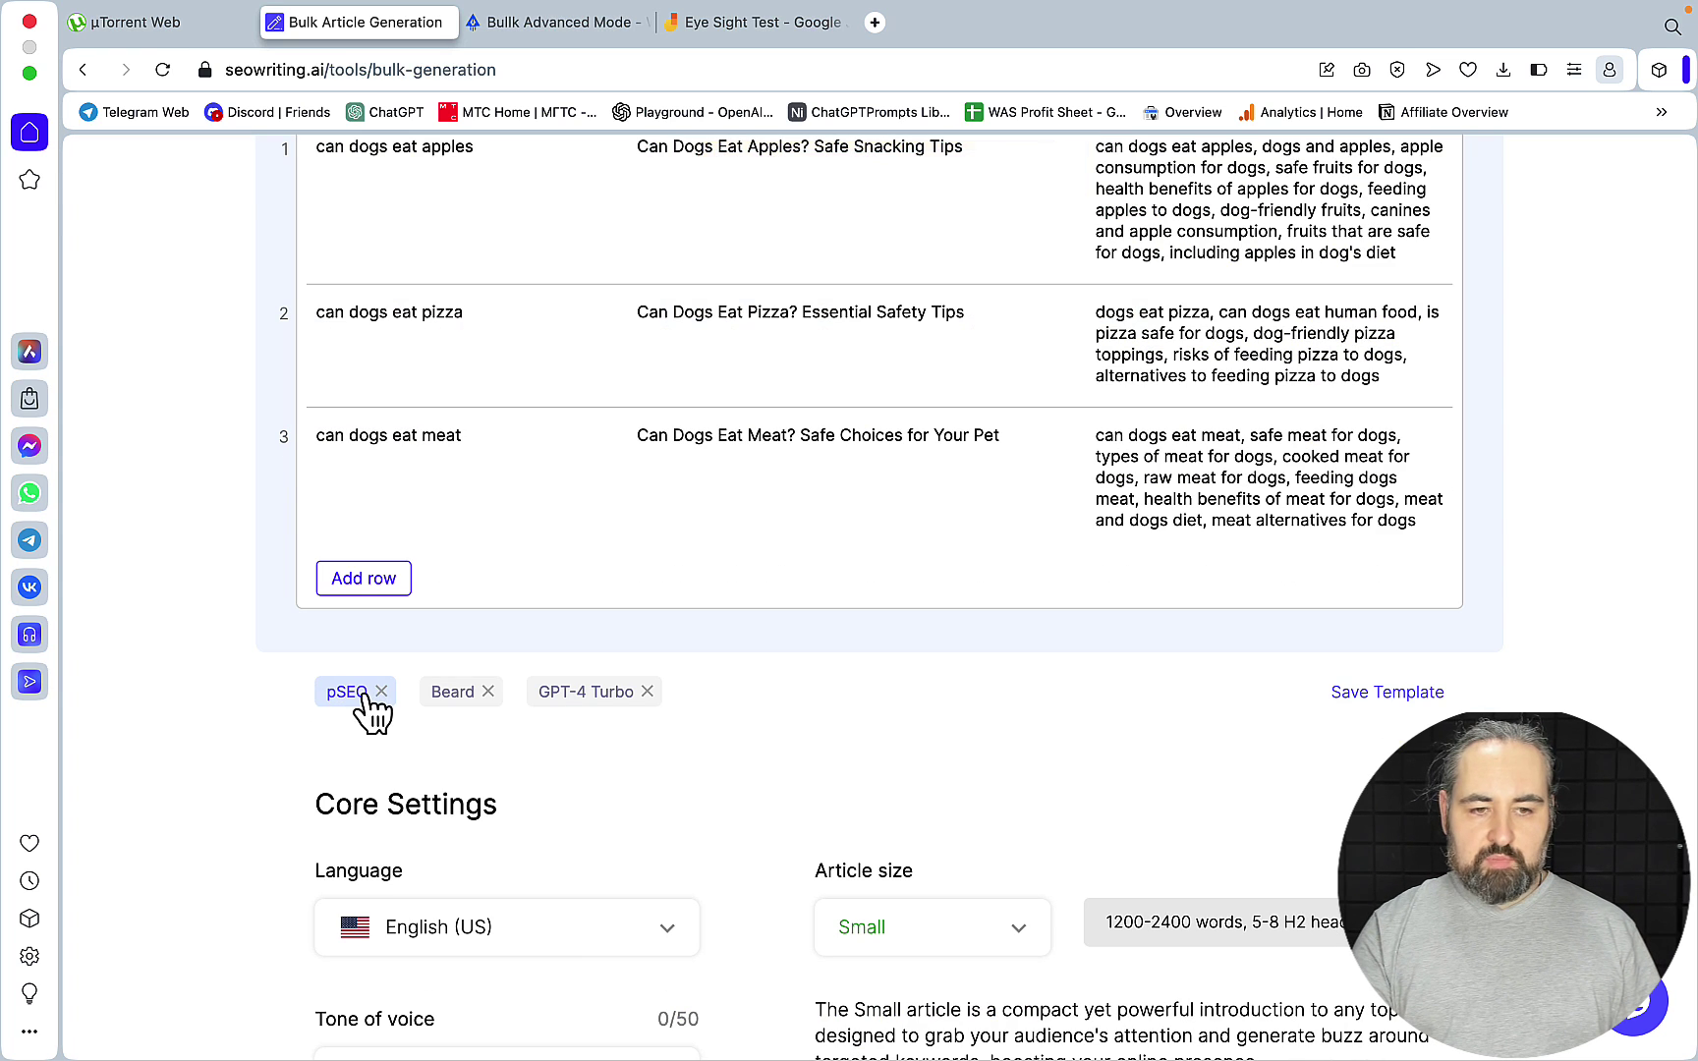
scroll(718, 668, down, 5)
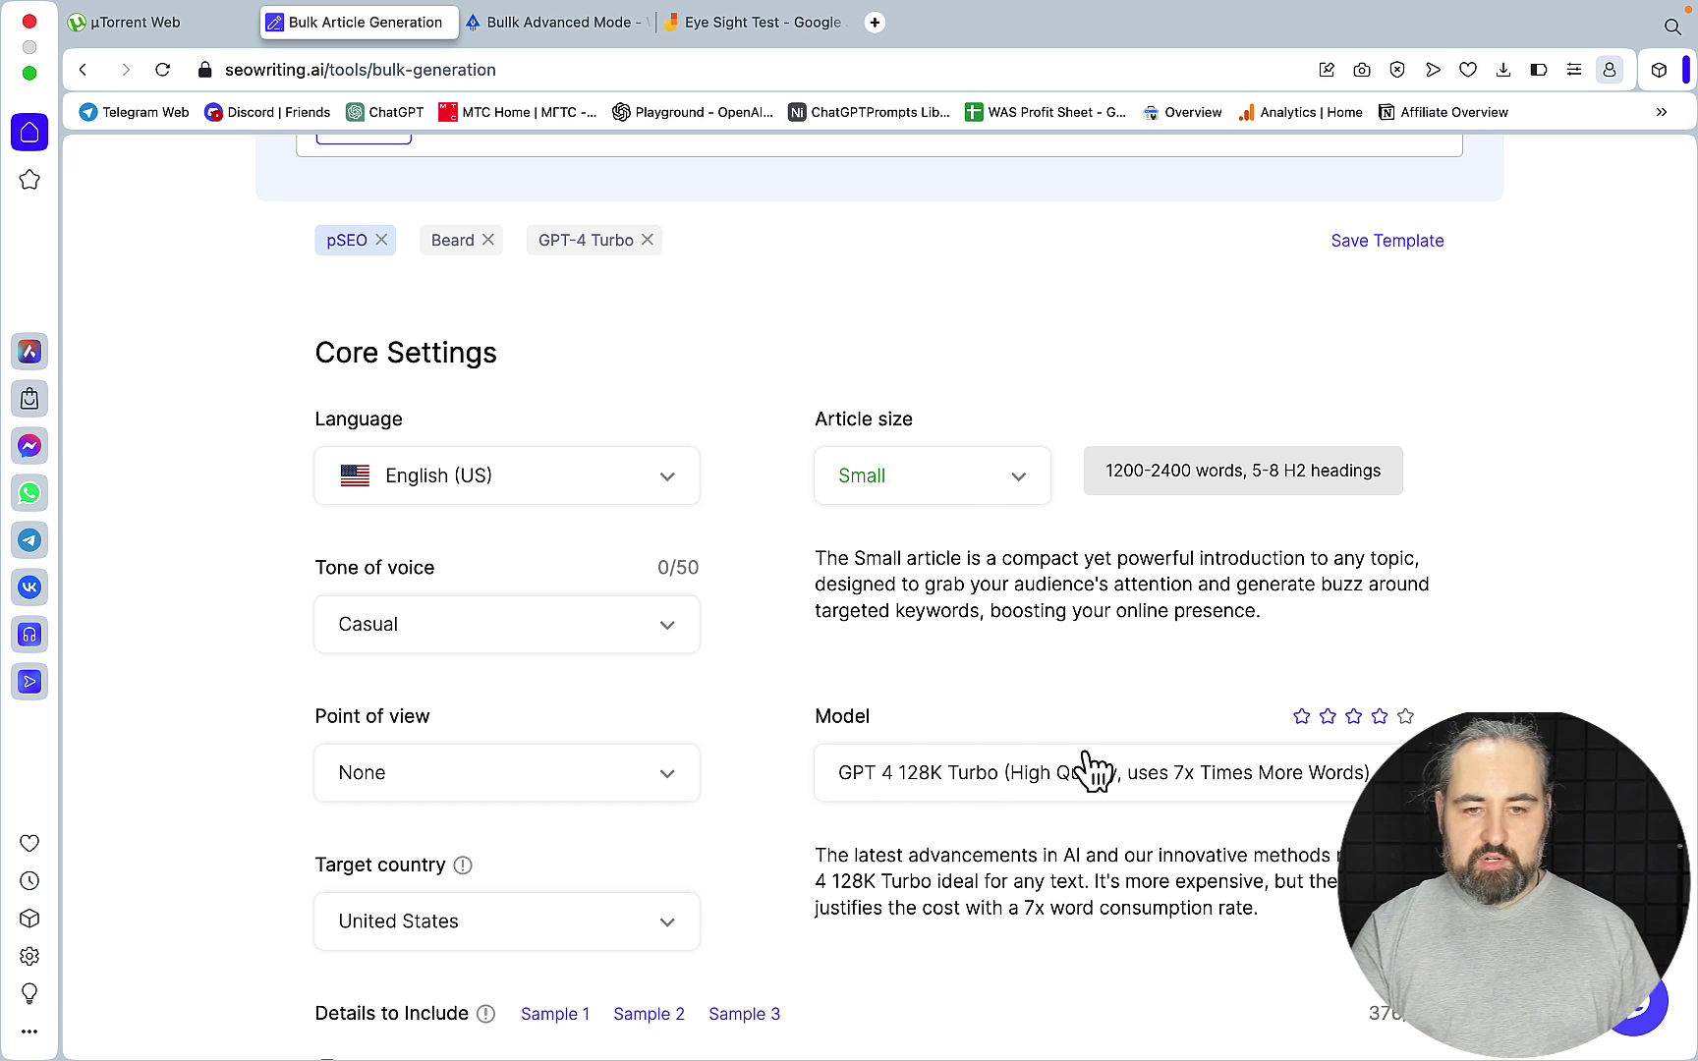
scroll(1091, 772, down, 2)
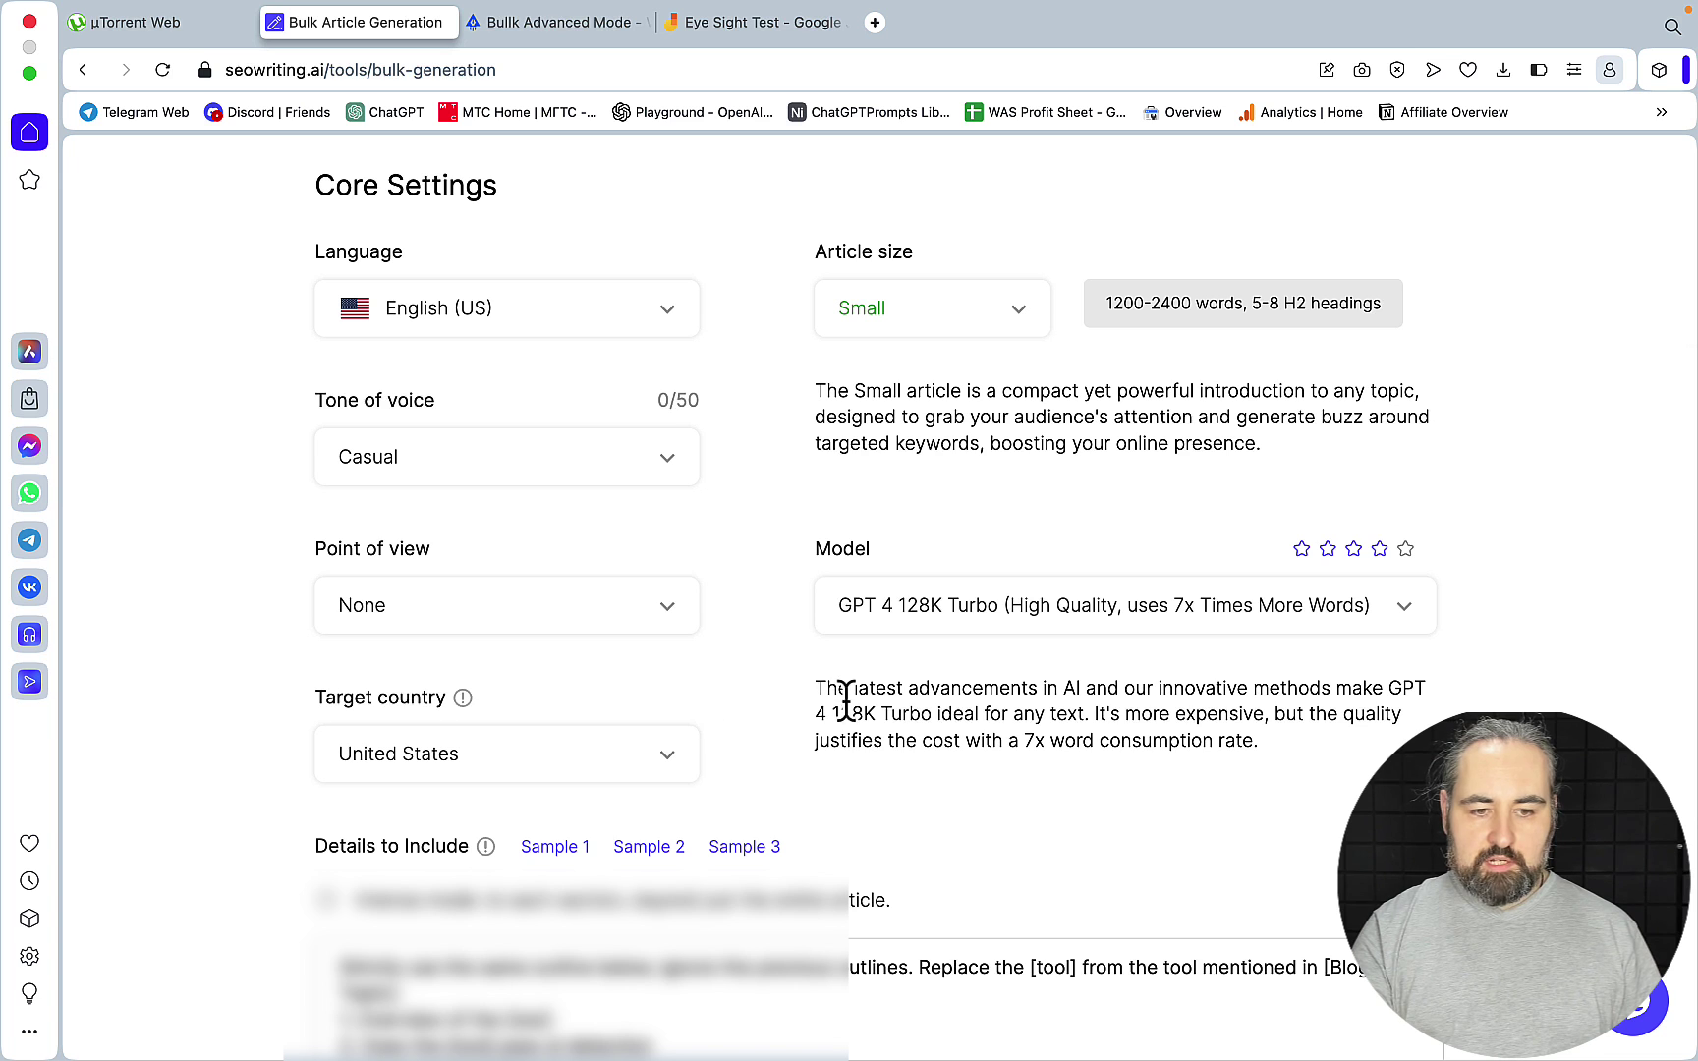
scroll(707, 516, up, 2)
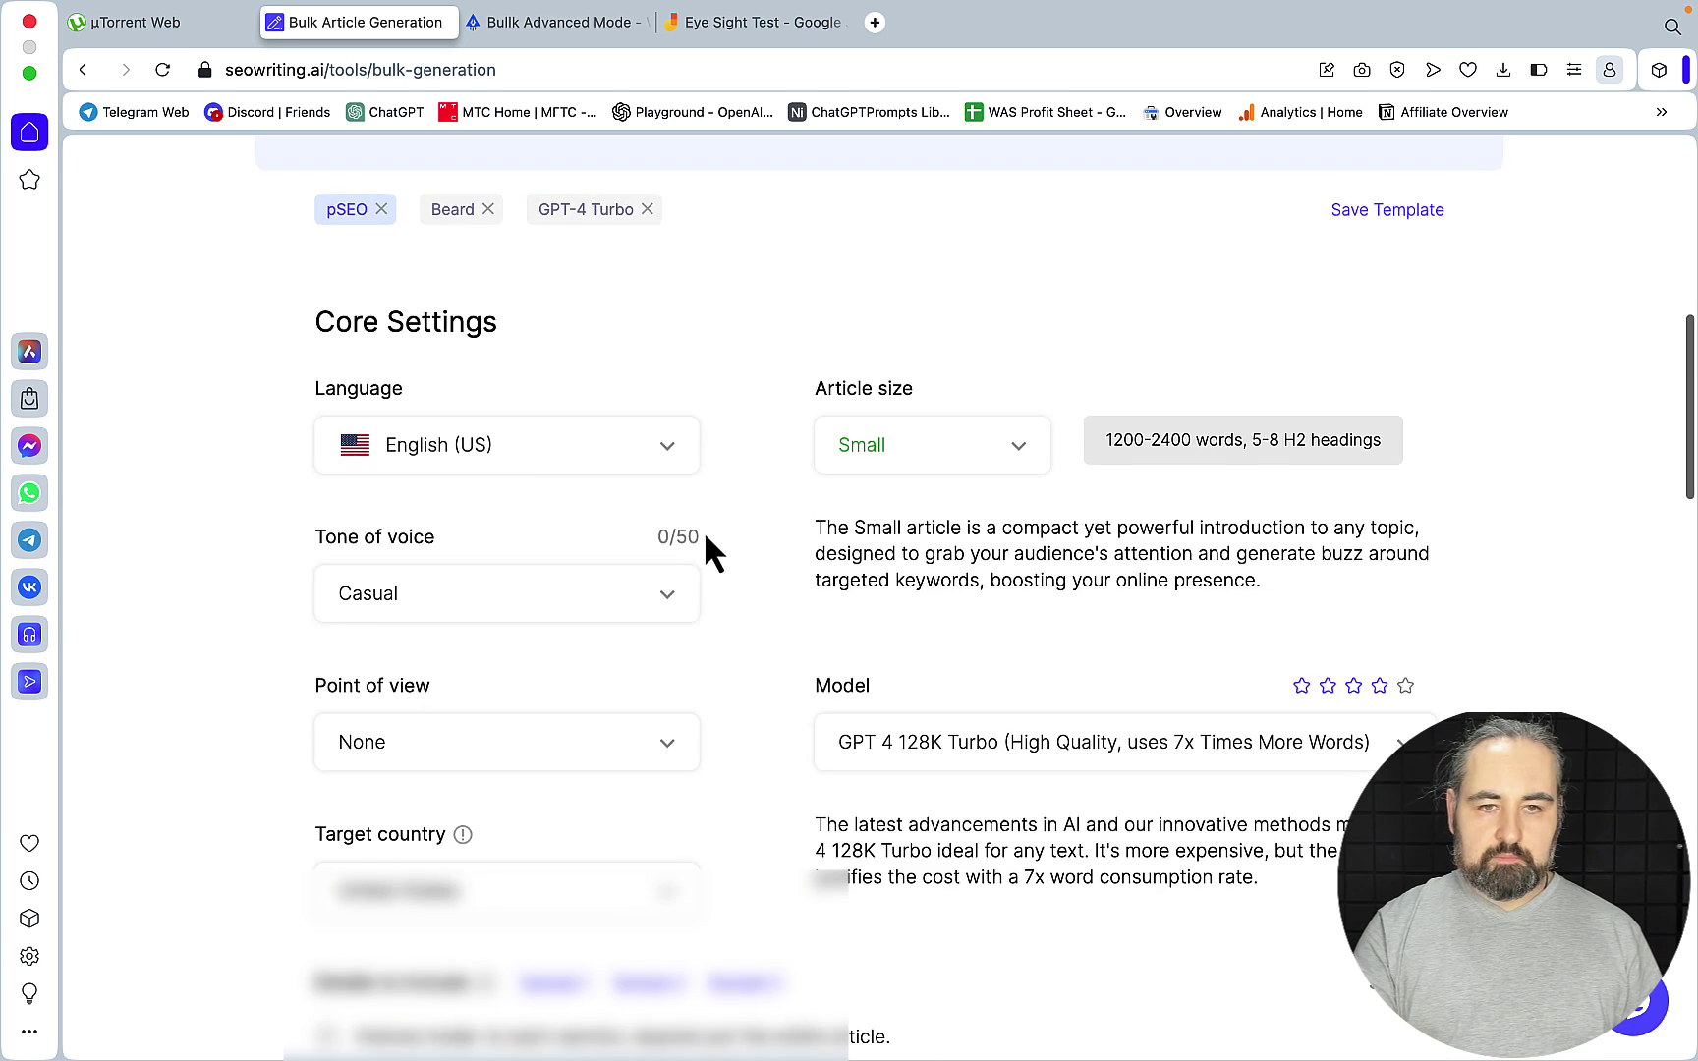
scroll(704, 530, down, 6)
scroll(658, 653, up, 1)
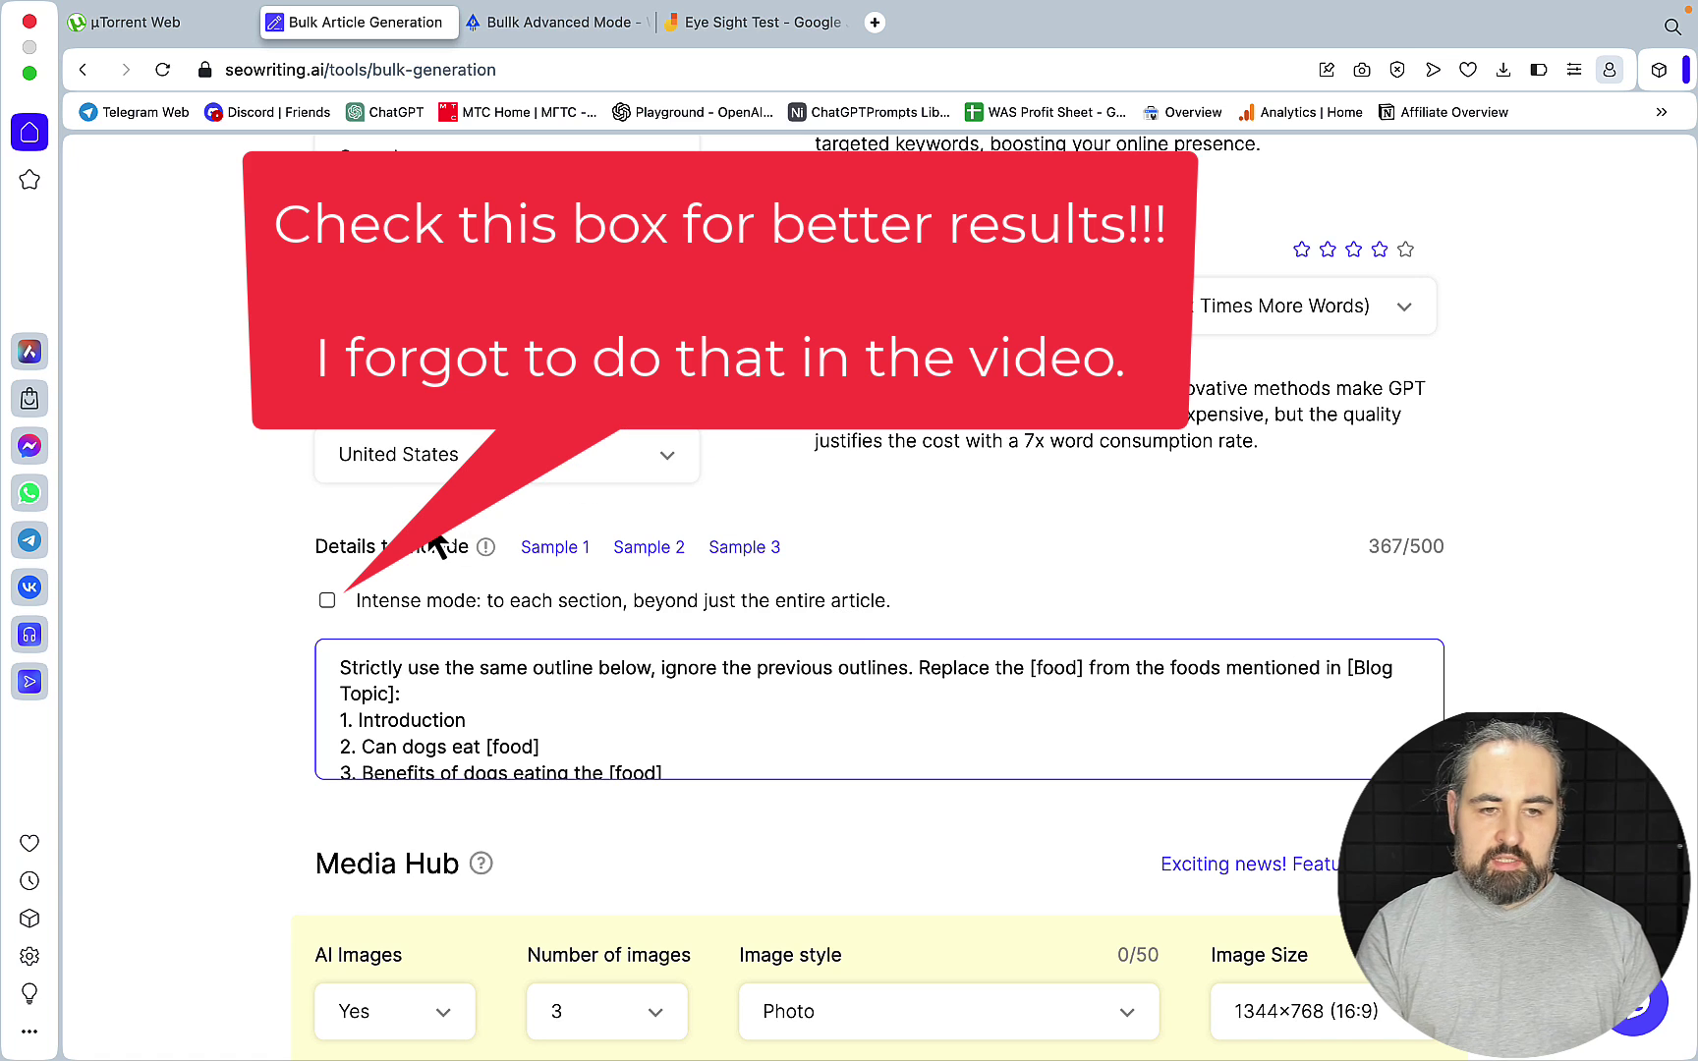
scroll(606, 663, down, 1)
scroll(606, 663, up, 1)
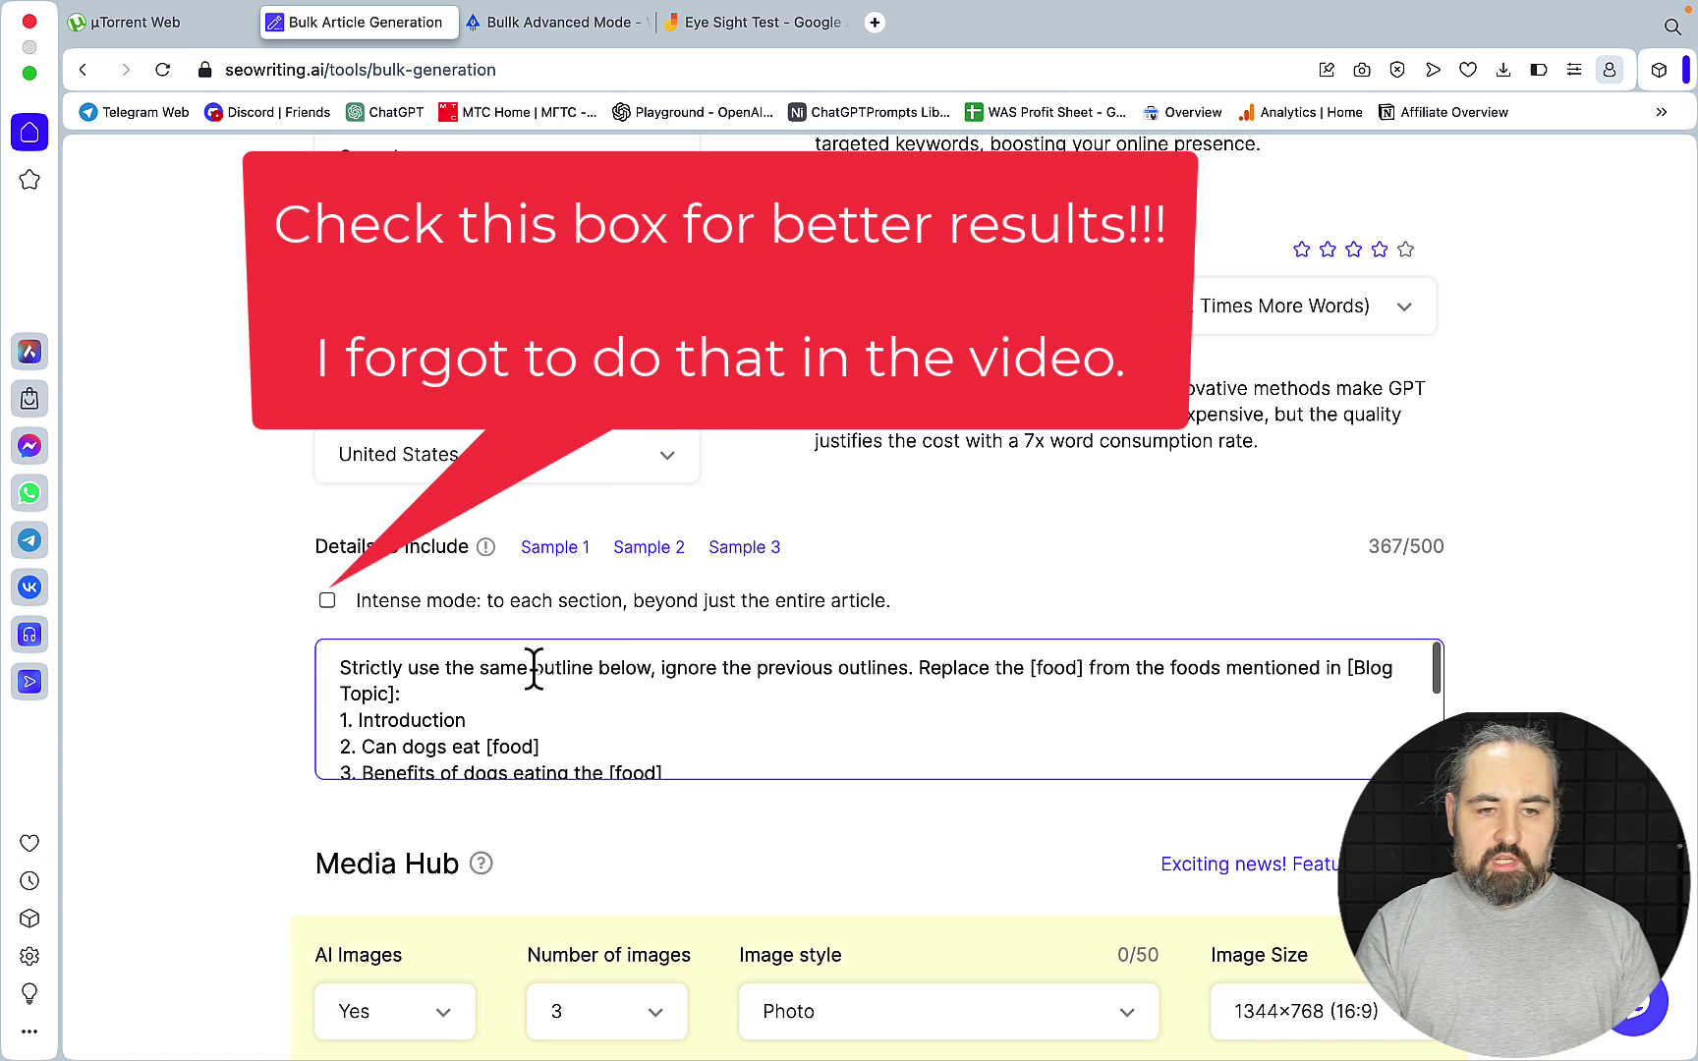
scroll(705, 672, down, 5)
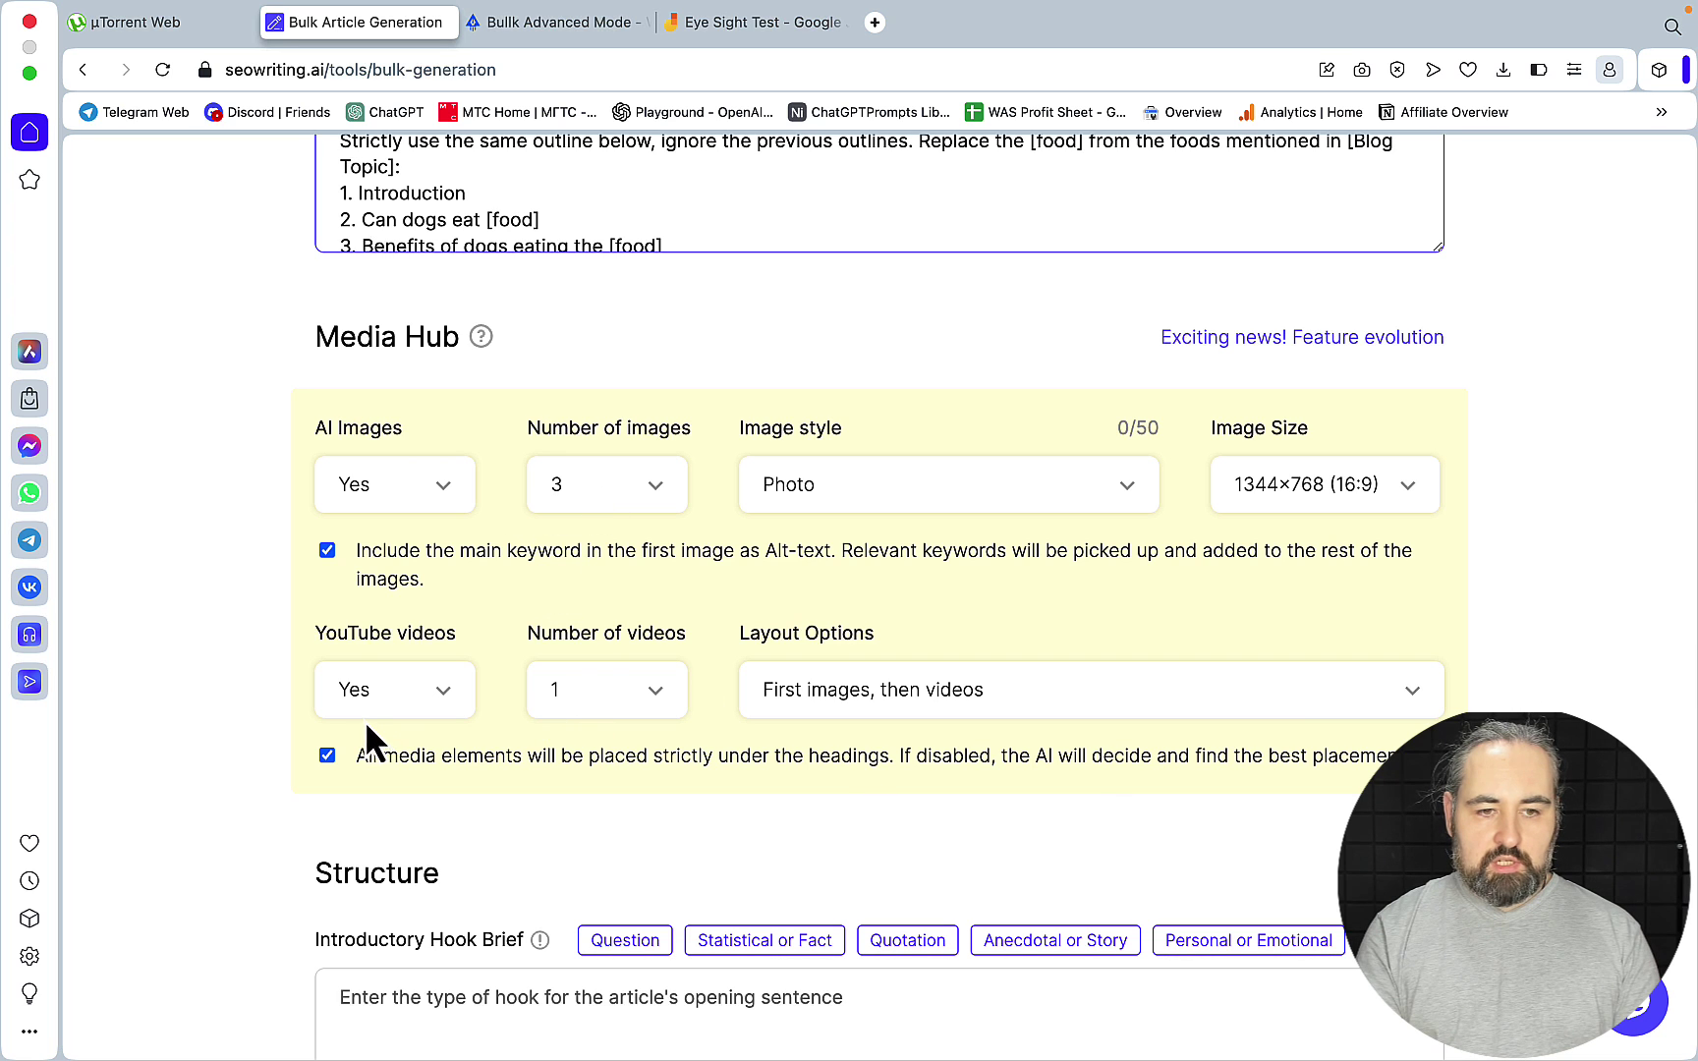
scroll(936, 738, down, 3)
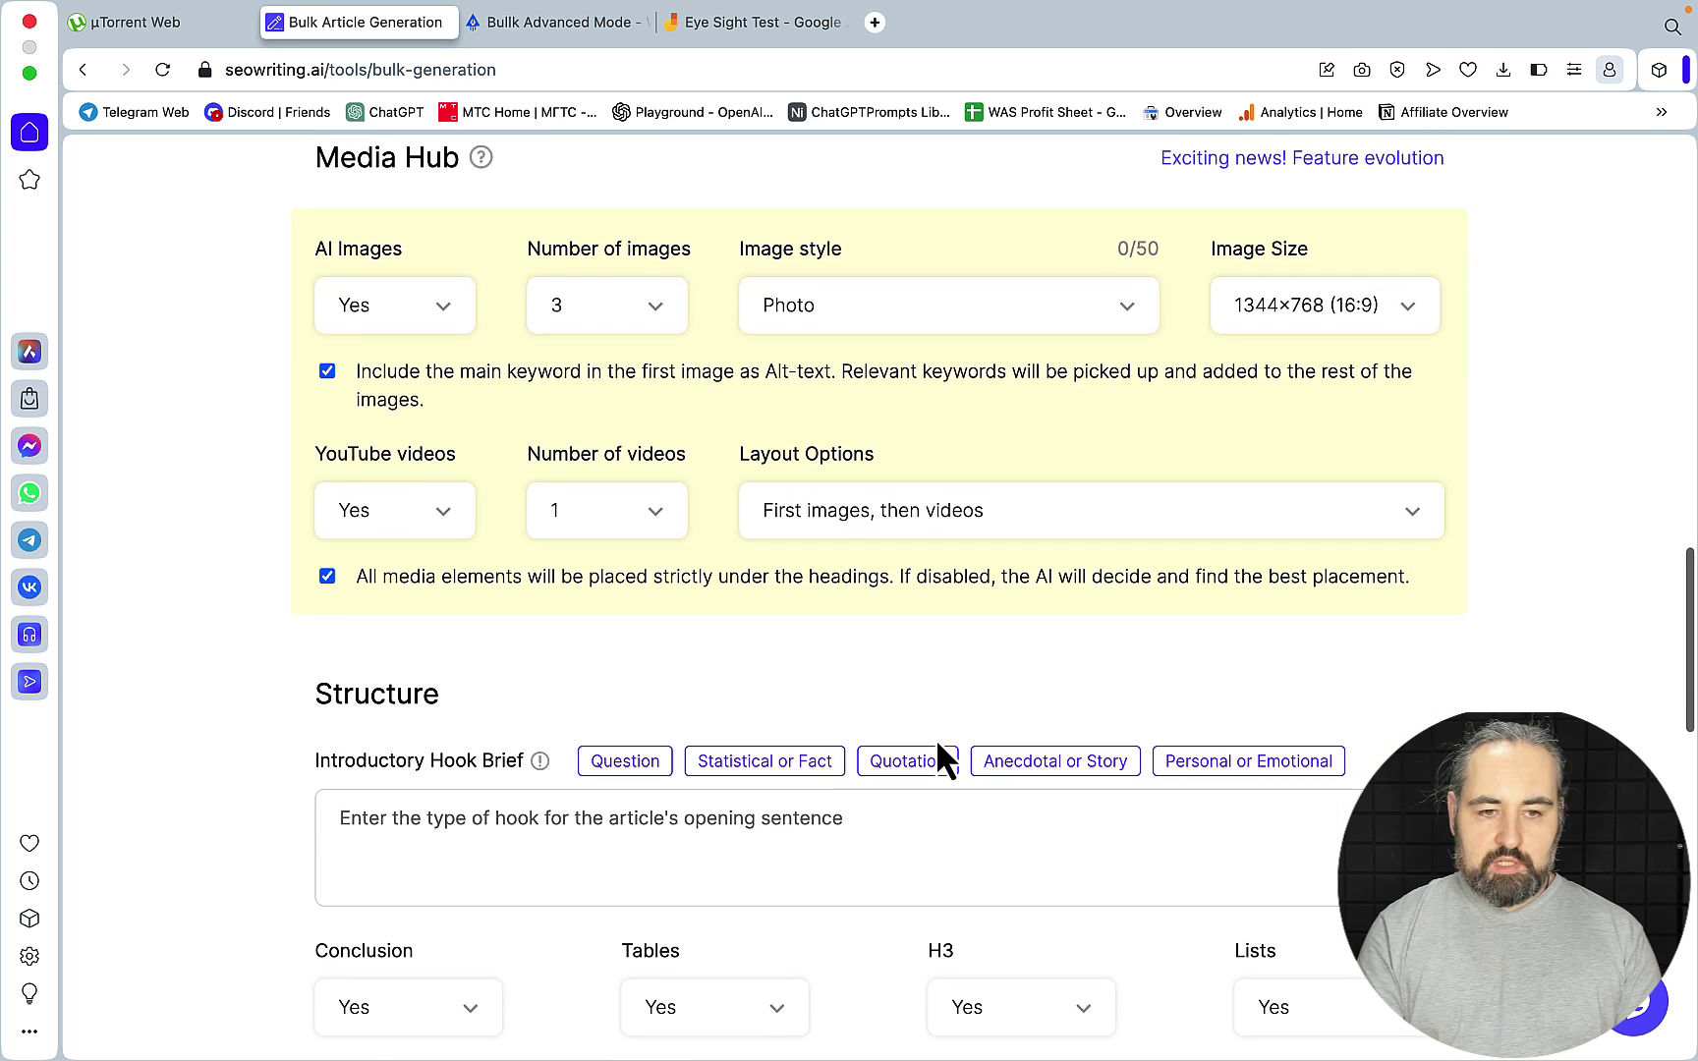
scroll(935, 589, down, 6)
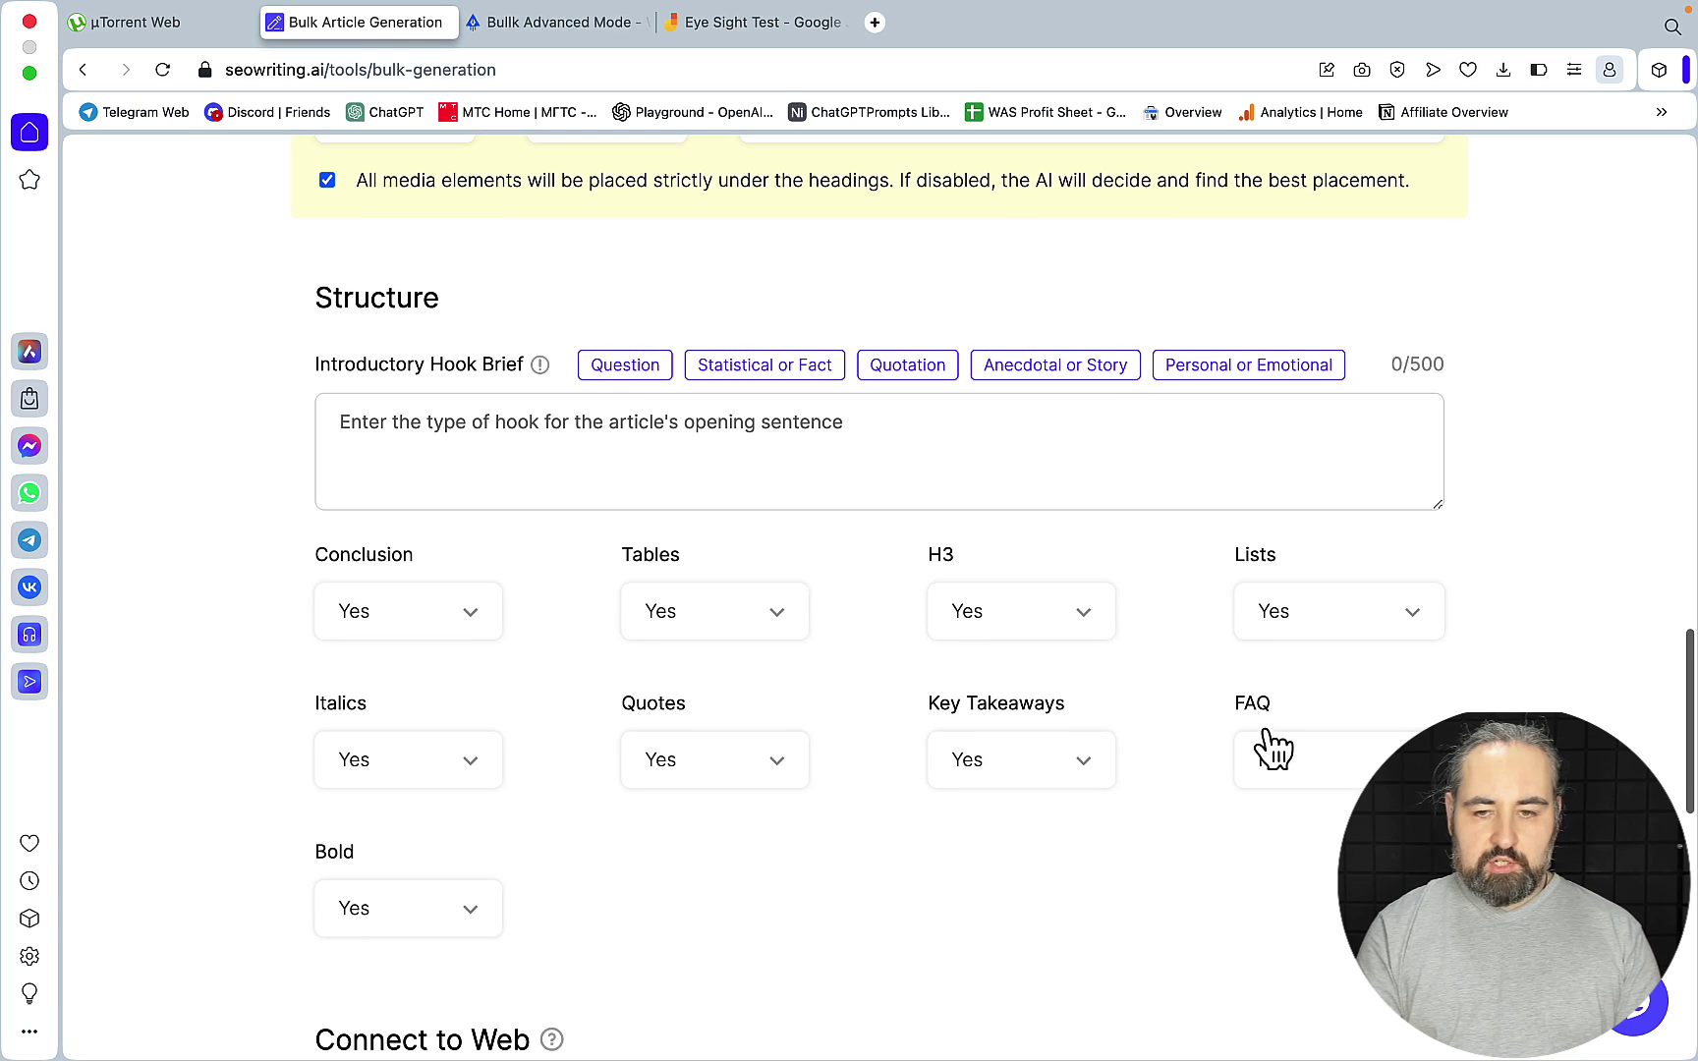
scroll(1146, 637, down, 8)
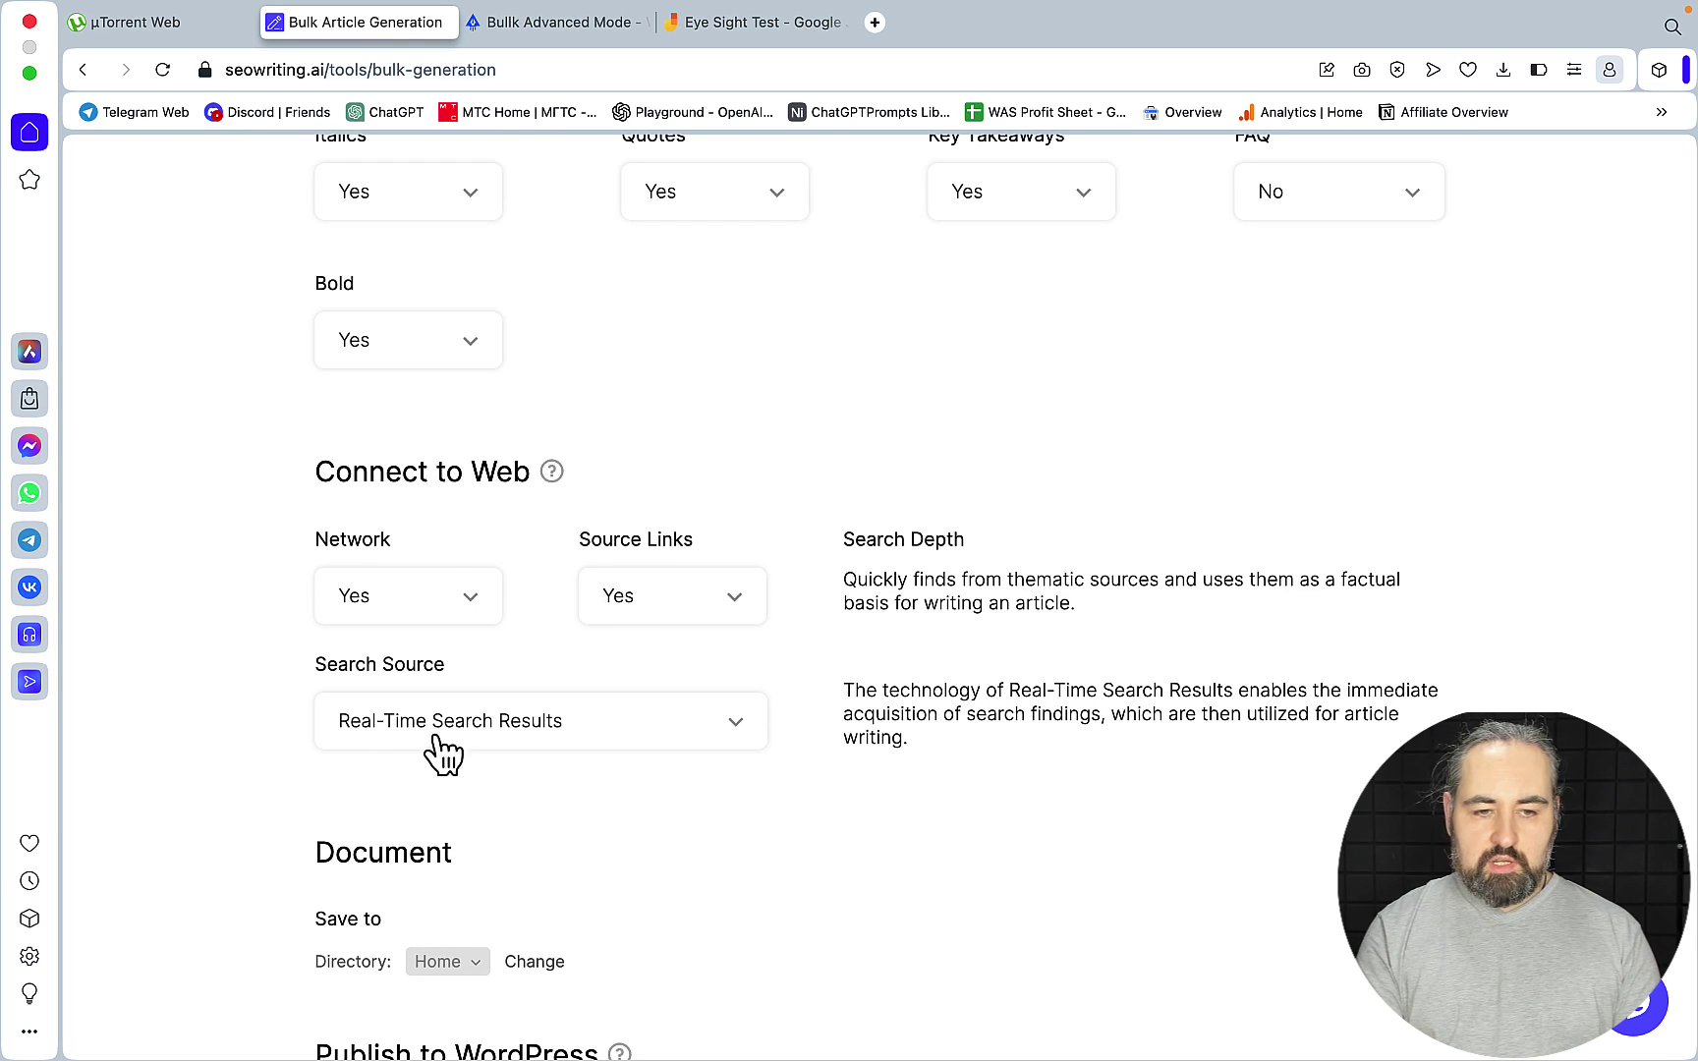
scroll(1042, 708, down, 9)
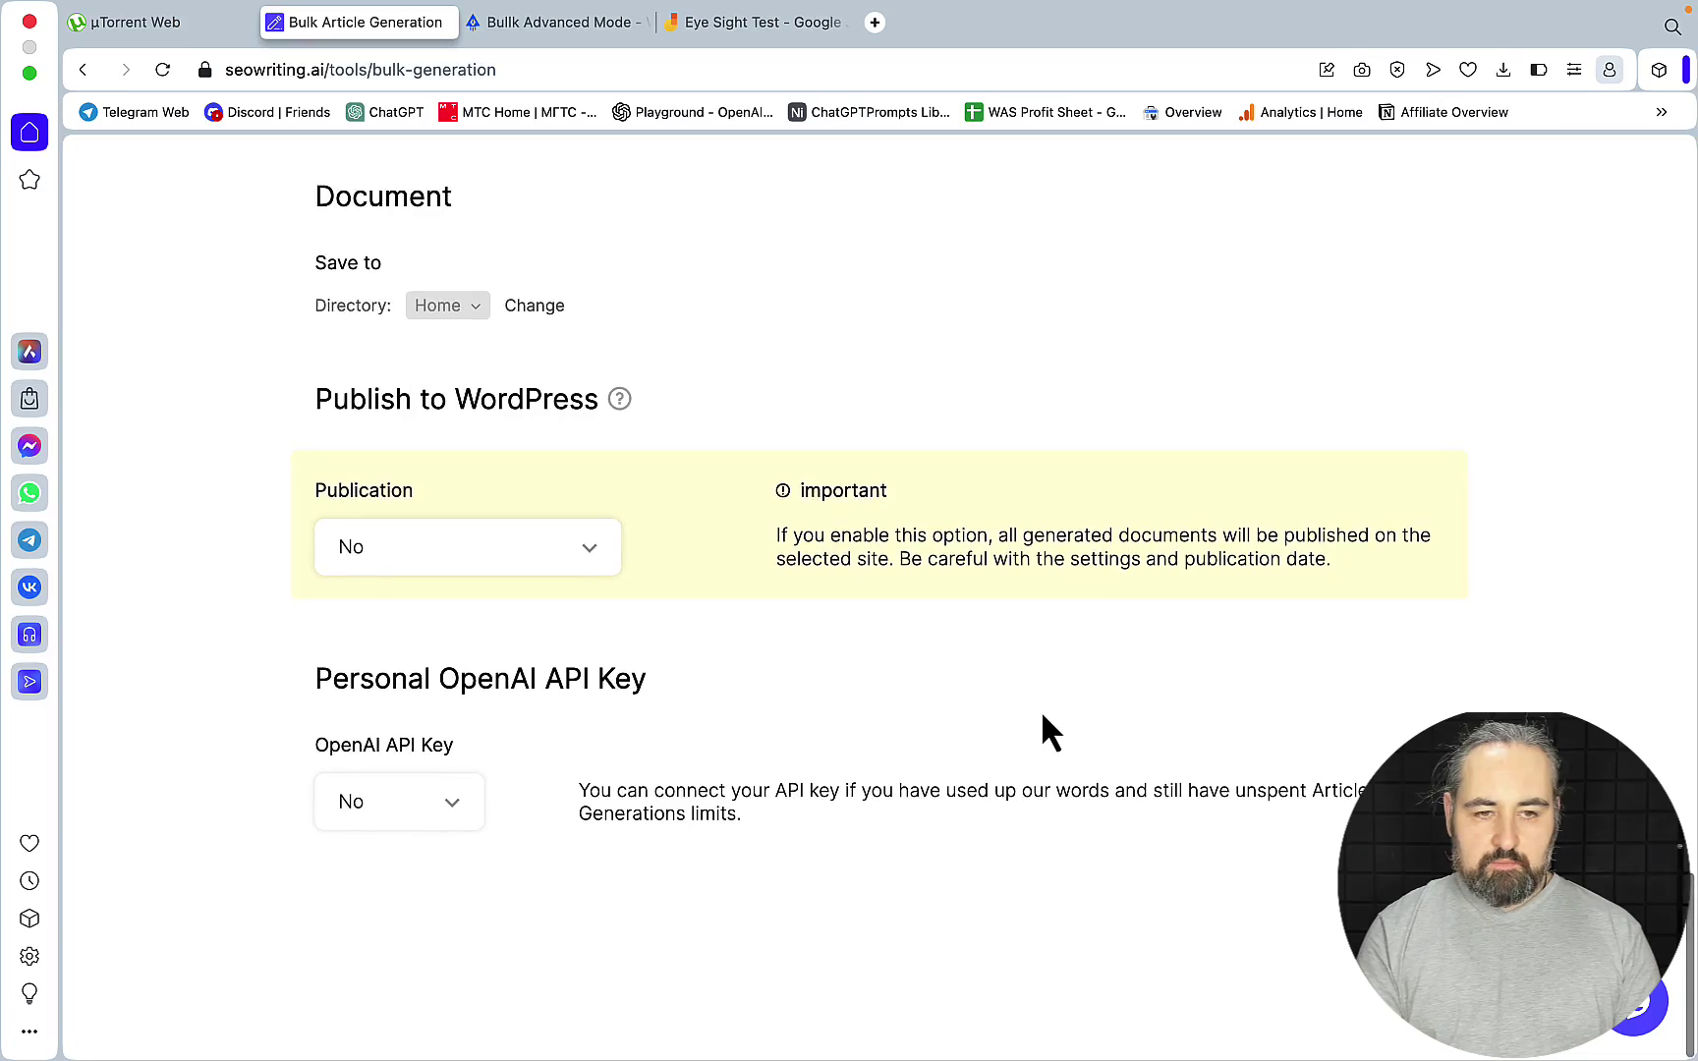
scroll(1043, 717, up, 20)
Step: Enable custom instructions and paste the outline into 'Instruction for generating article outline'
scroll(1040, 709, up, 10)
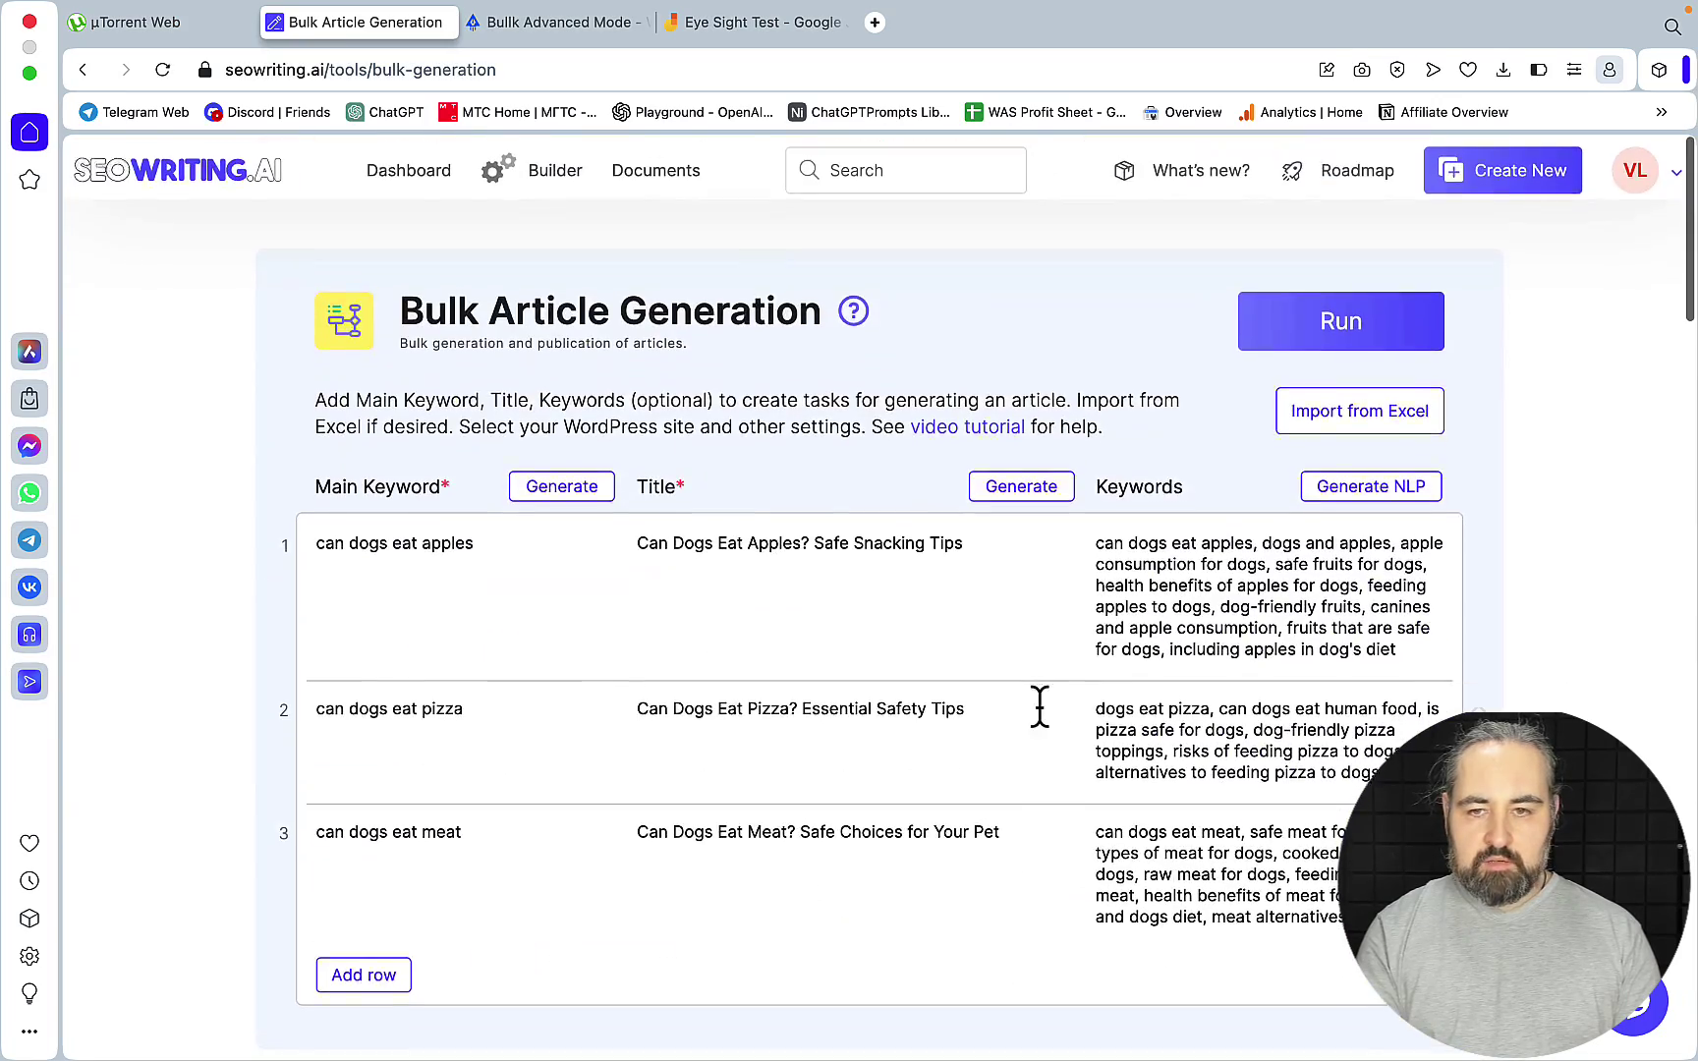
key(ctrl+Tab)
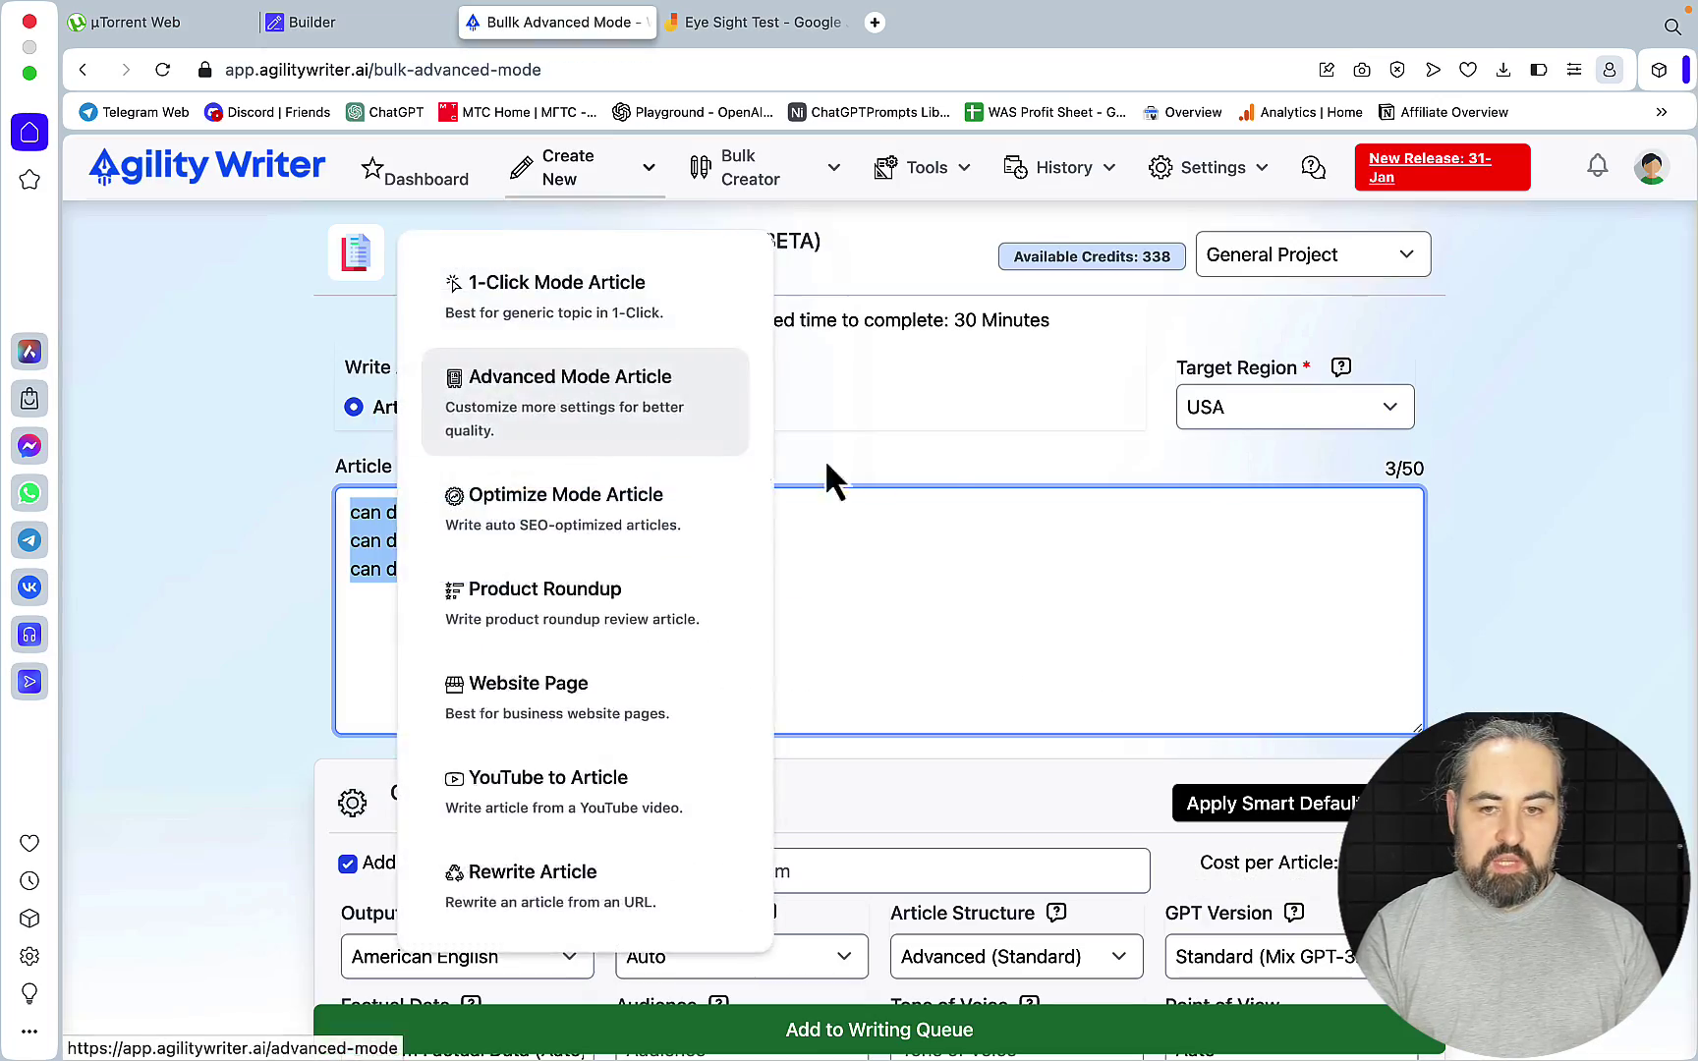
click(986, 556)
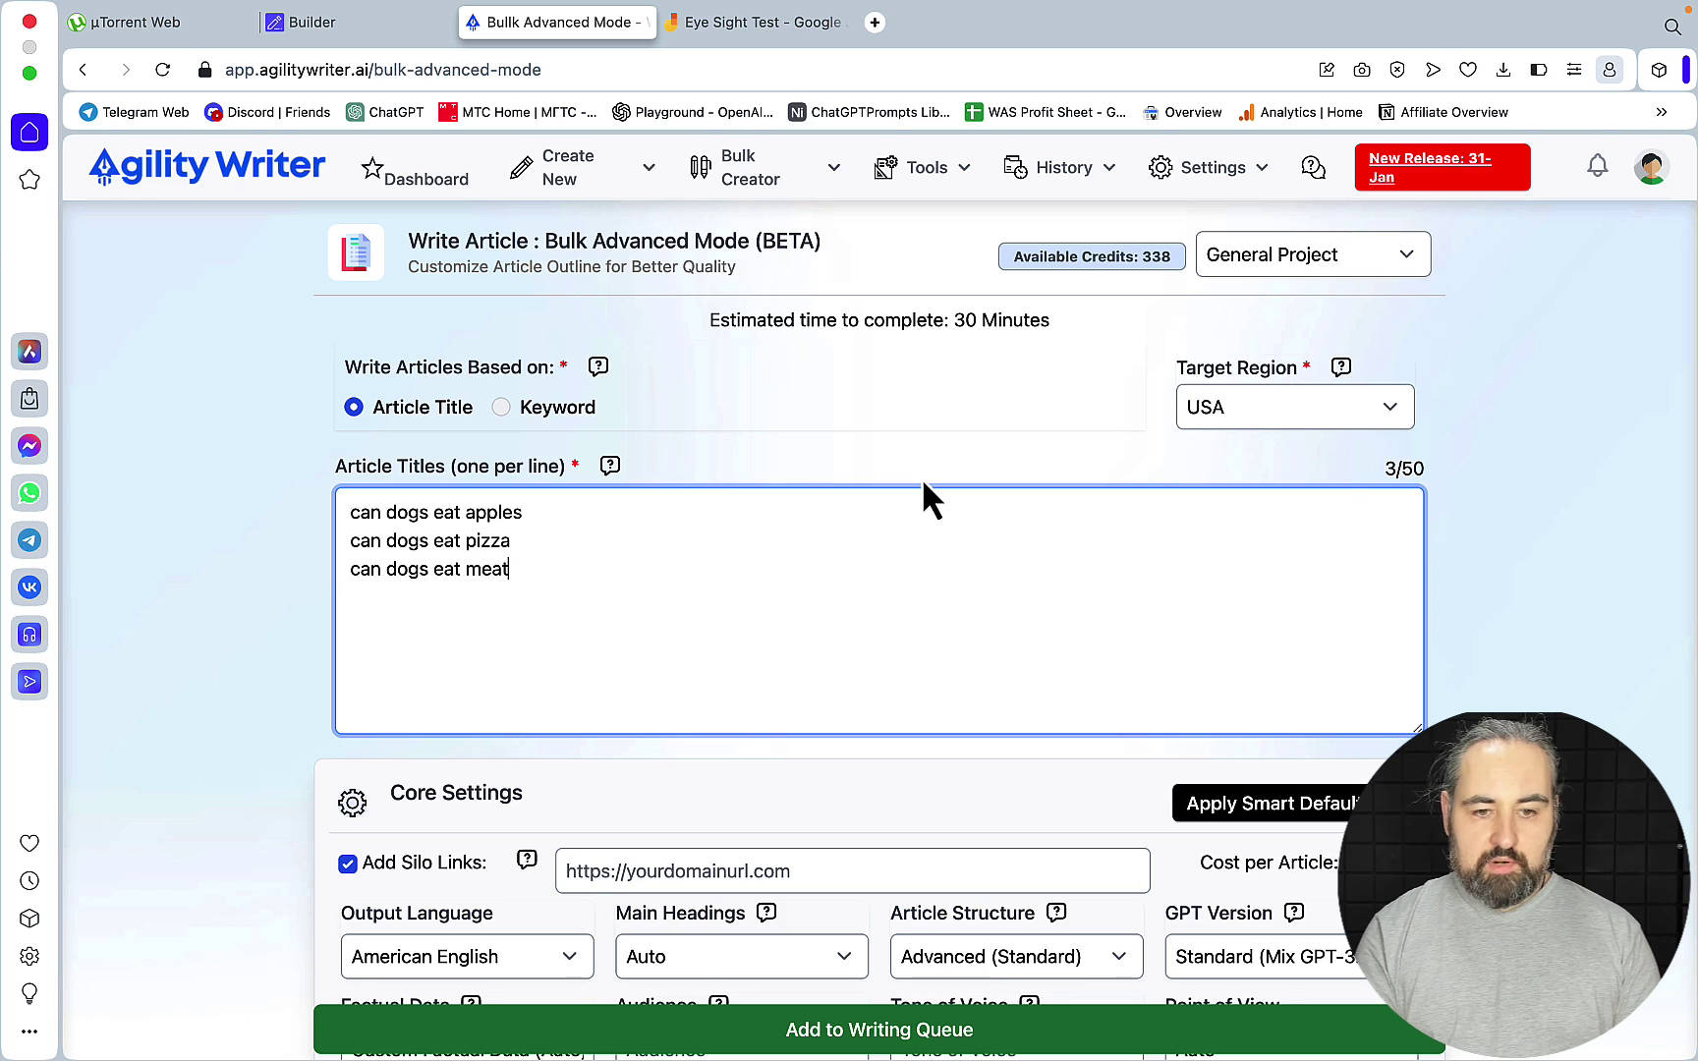
scroll(923, 492, down, 6)
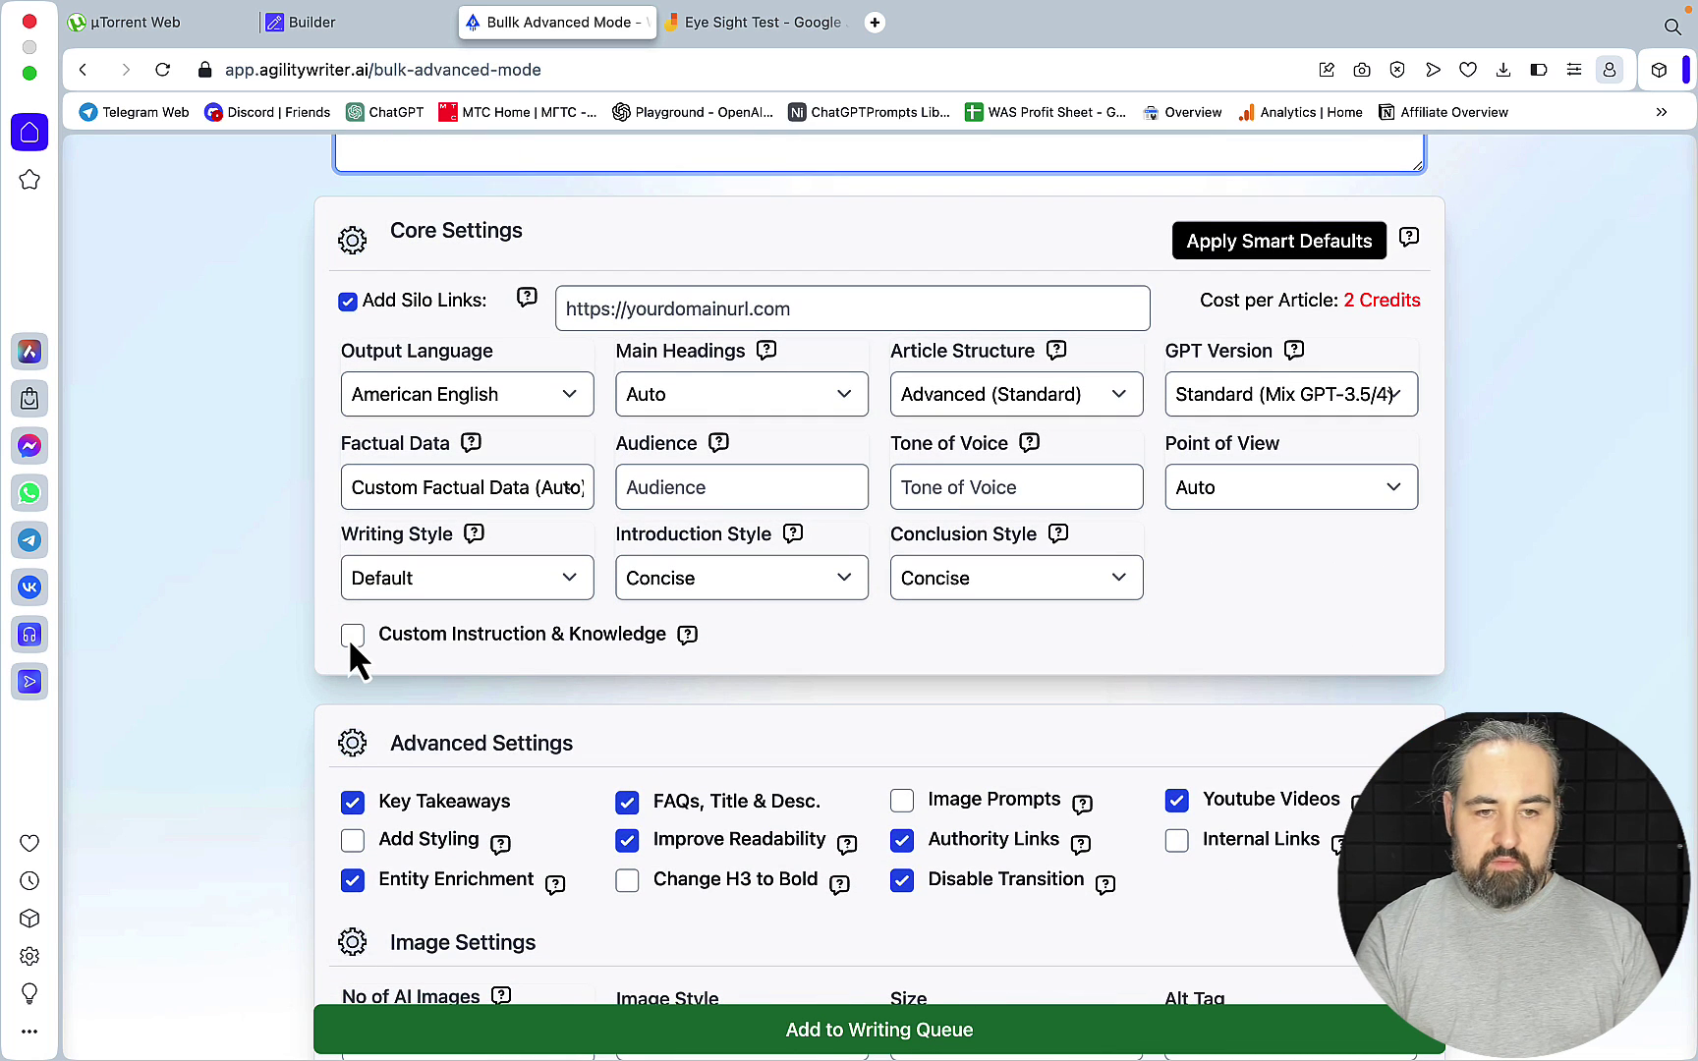
click(352, 636)
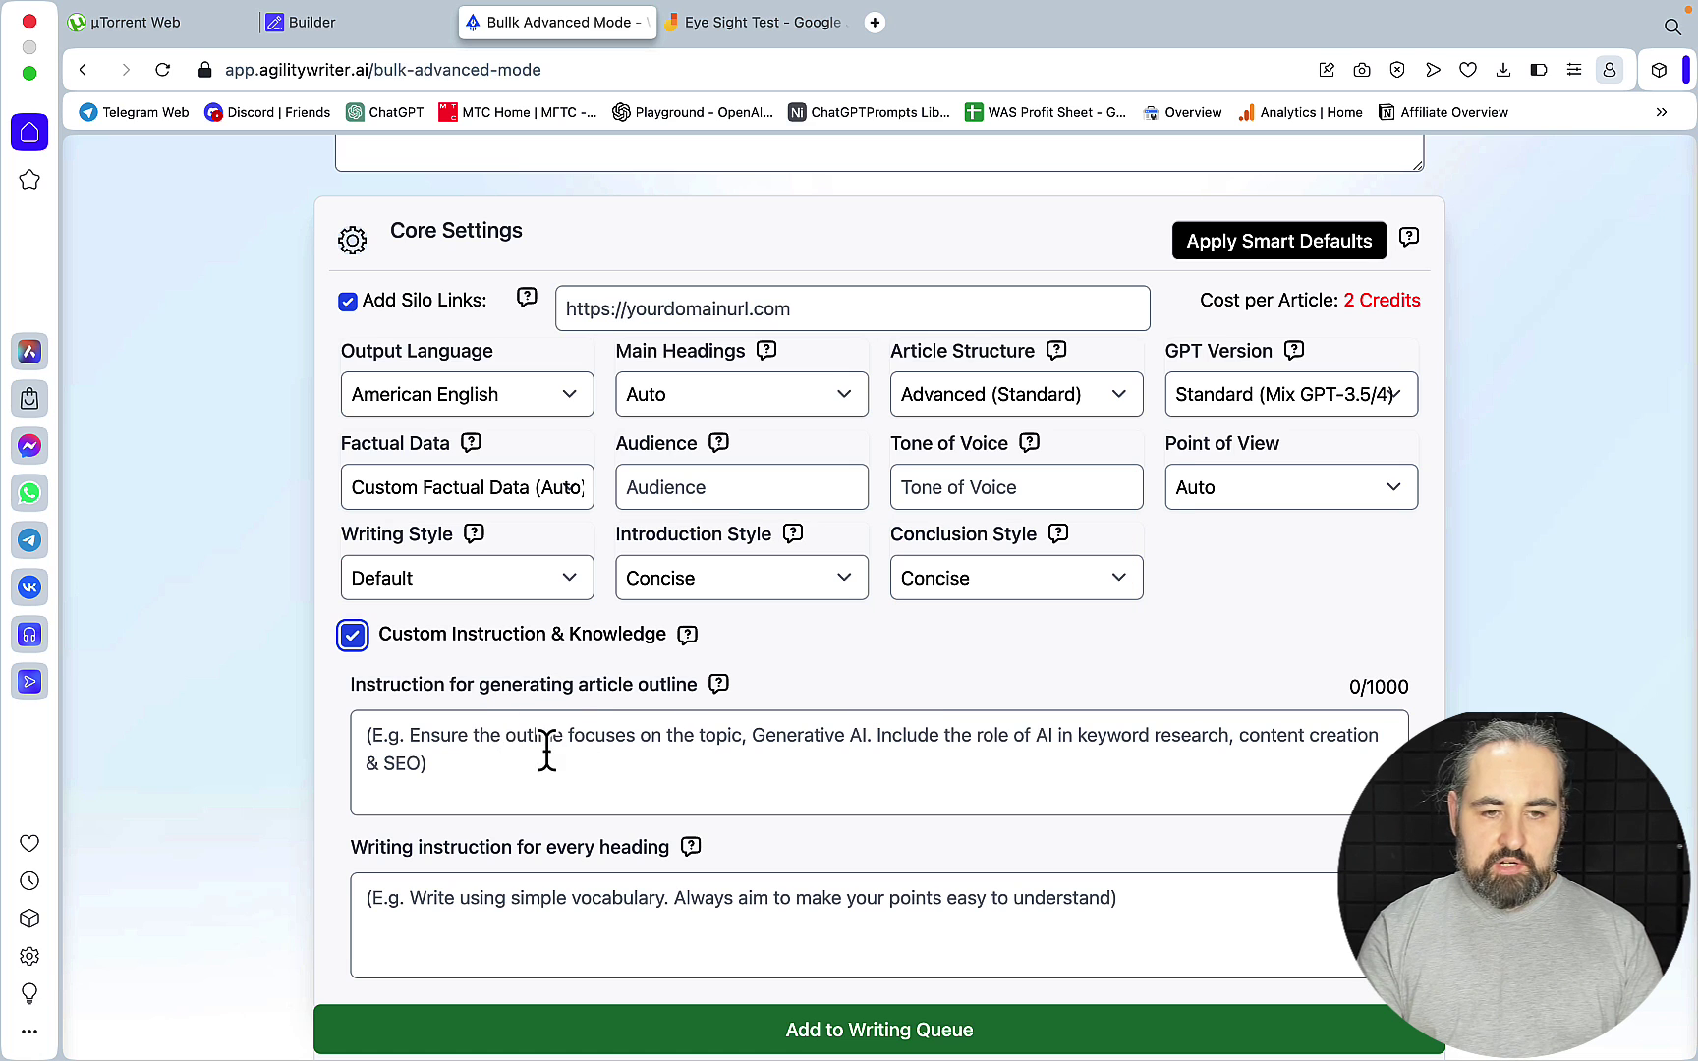
click(490, 755)
key(super+v)
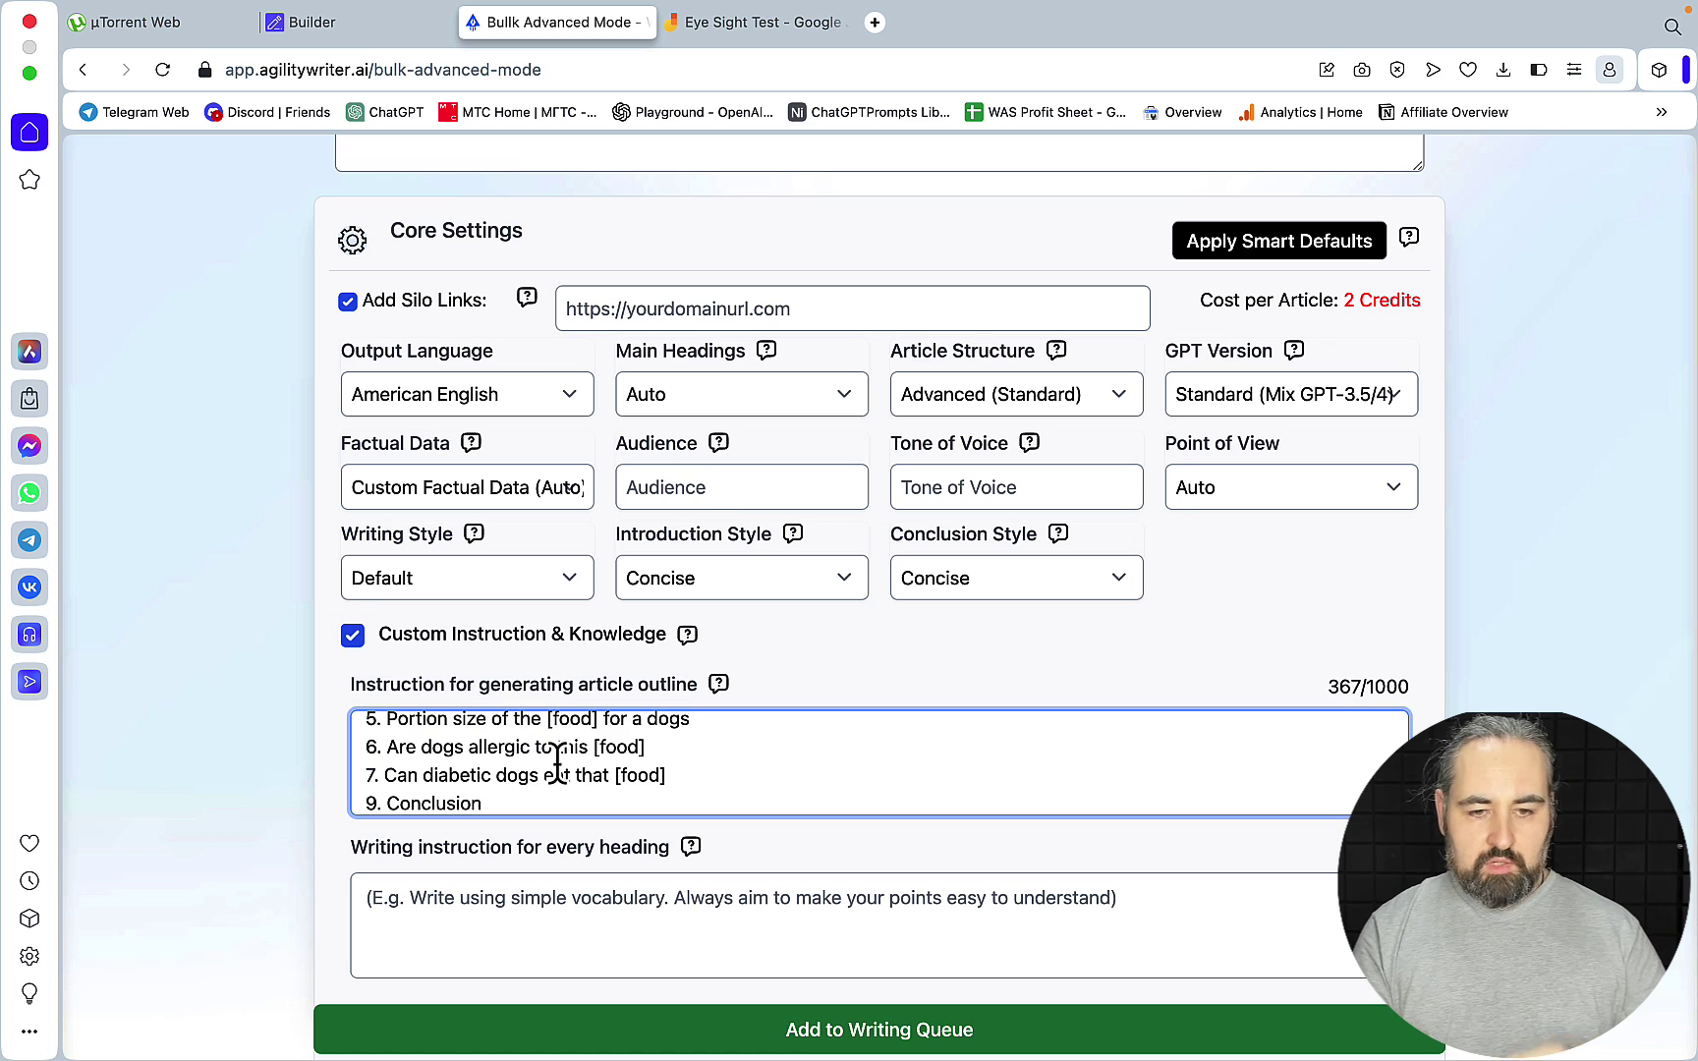
Step: Apply Smart Defaults with GPT-4 Turbo, add the articles to the writing queue, and return to SEOWriting.ai
scroll(557, 762, up, 5)
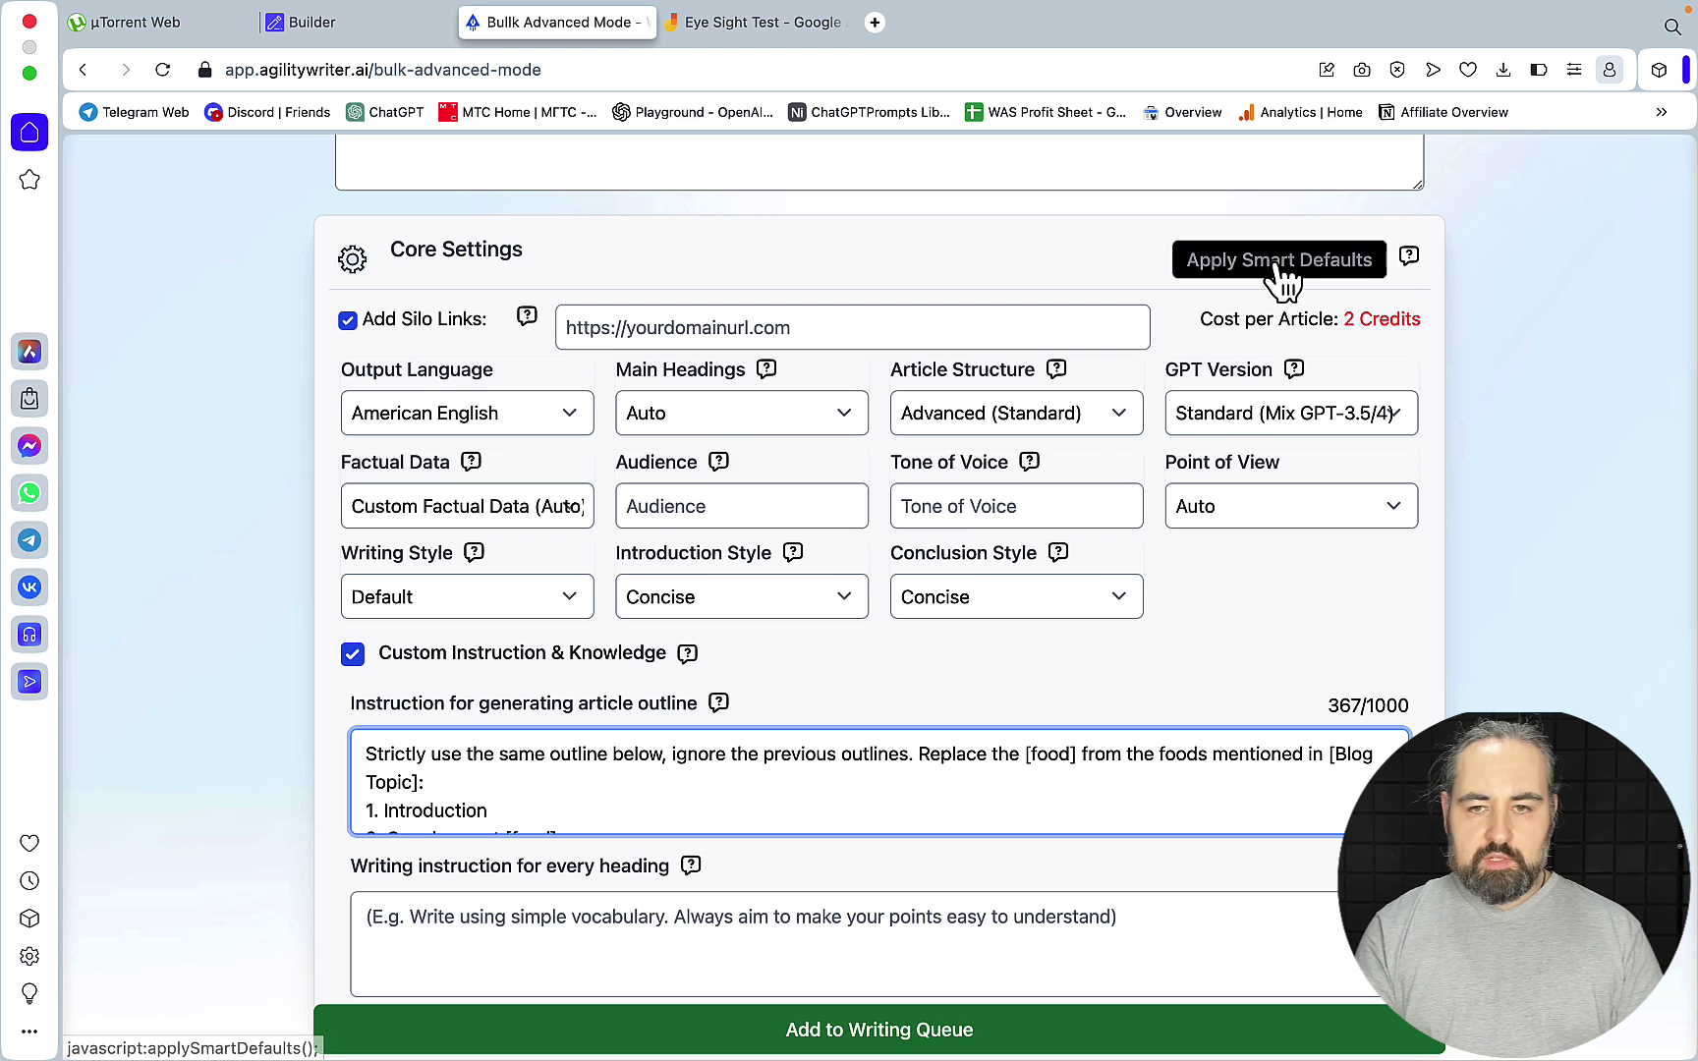
click(1280, 271)
scroll(1300, 369, down, 1)
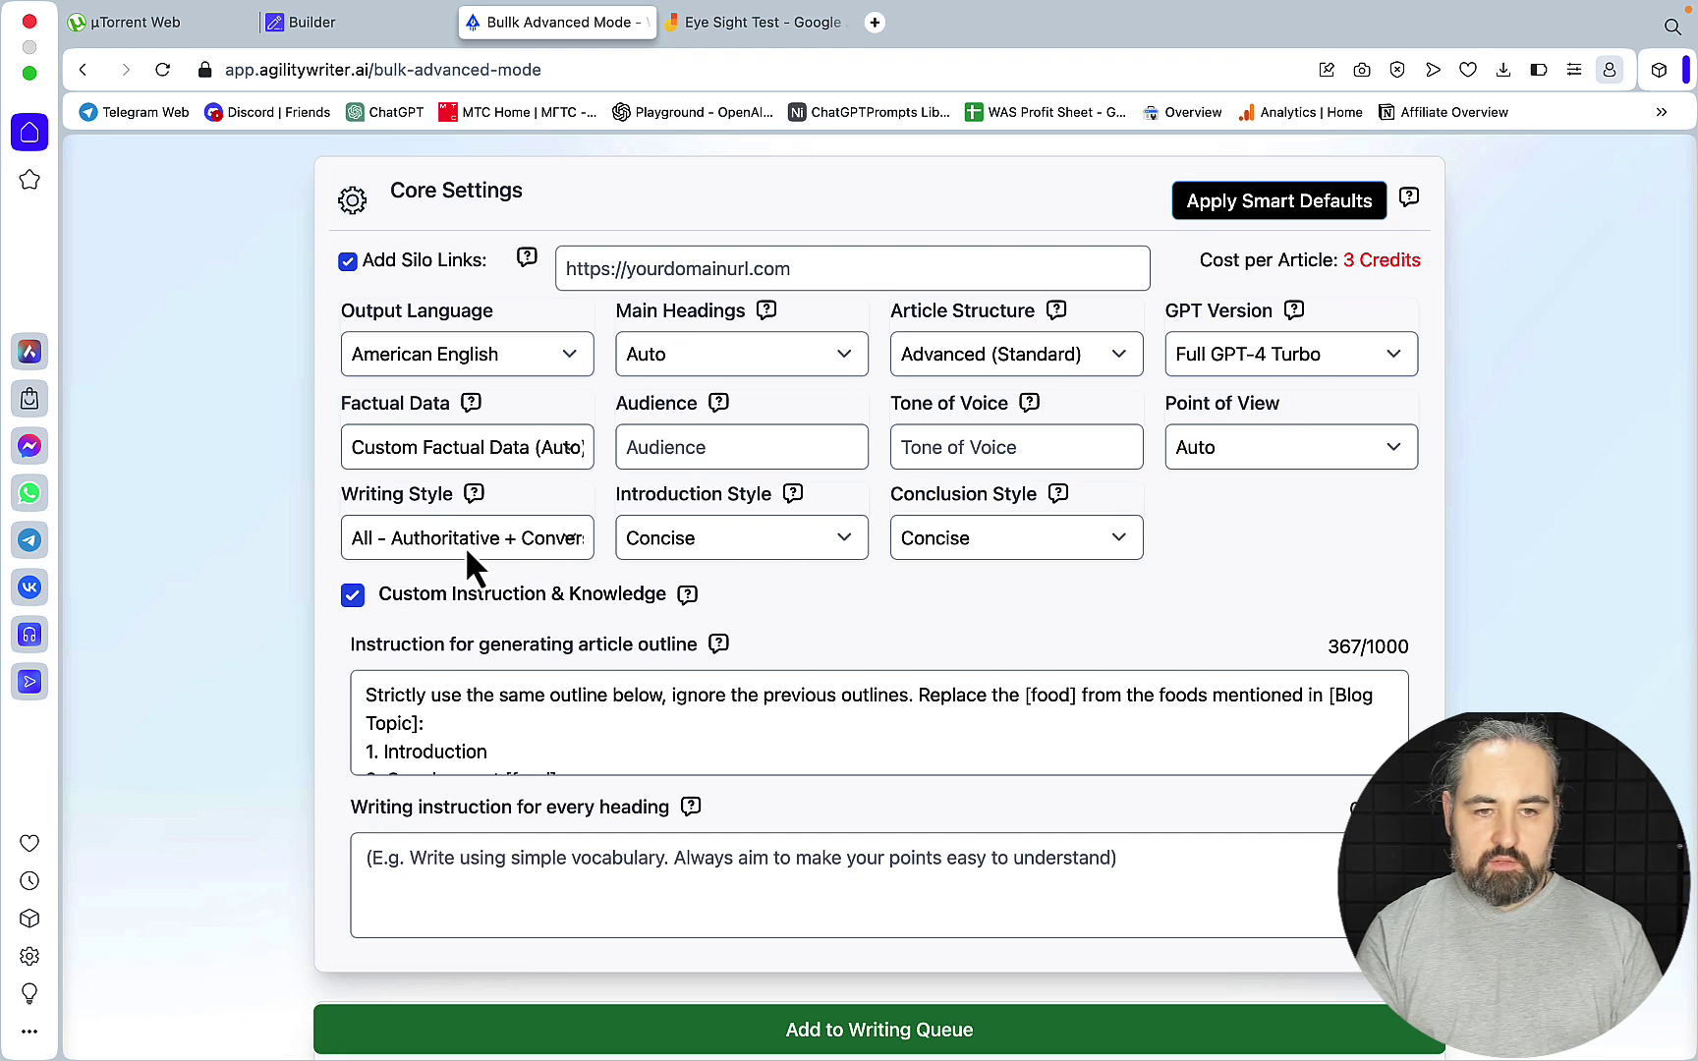
scroll(718, 539, down, 10)
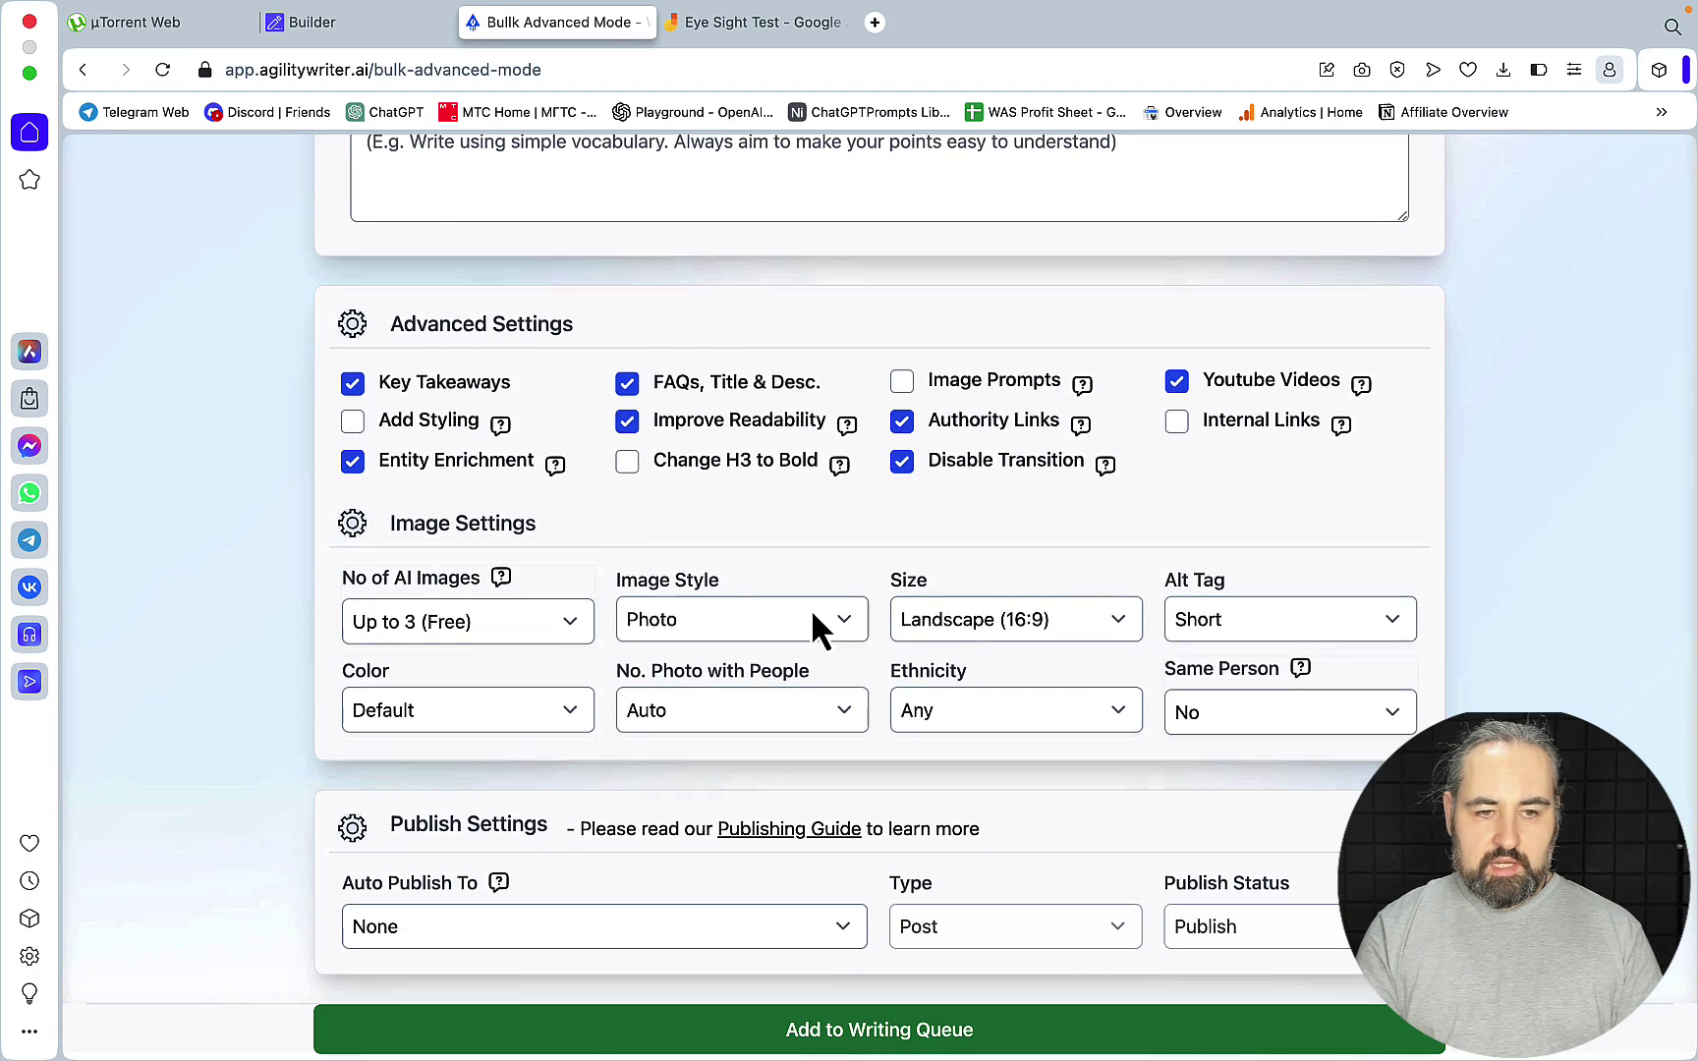
click(946, 1039)
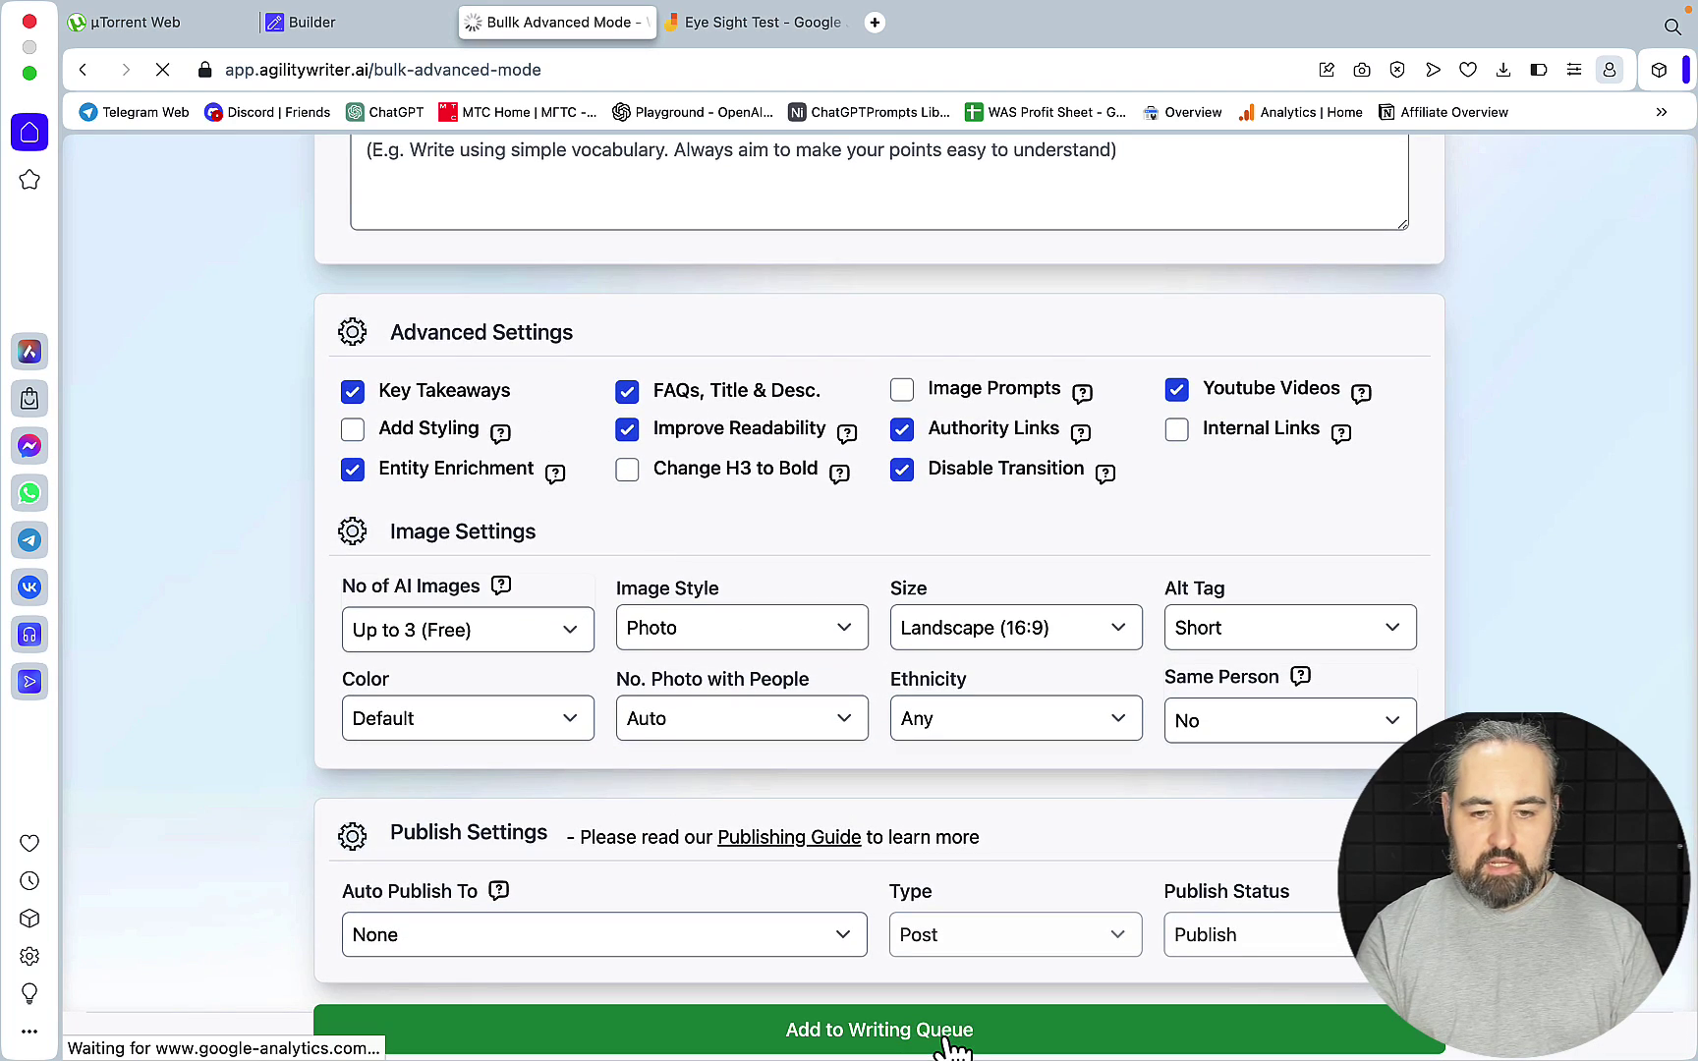
key(ctrl+Tab)
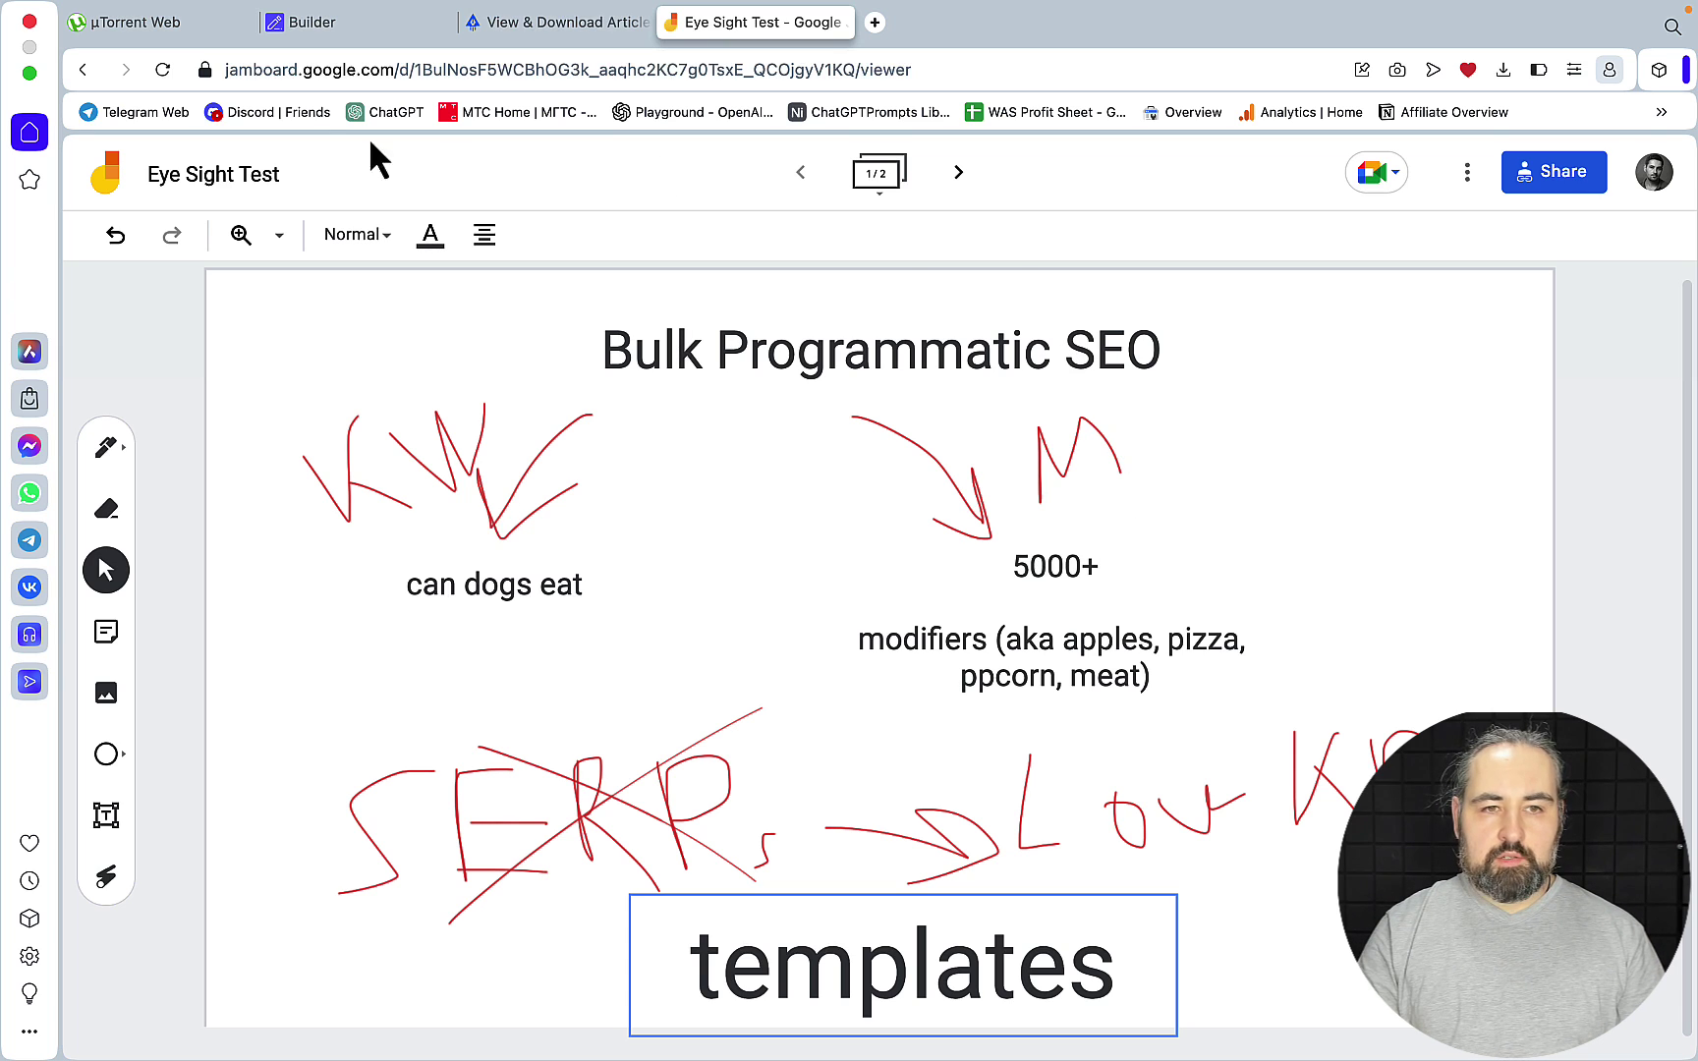
key(ctrl+shift+Tab)
key(ctrl+shift+Tab)
click(546, 555)
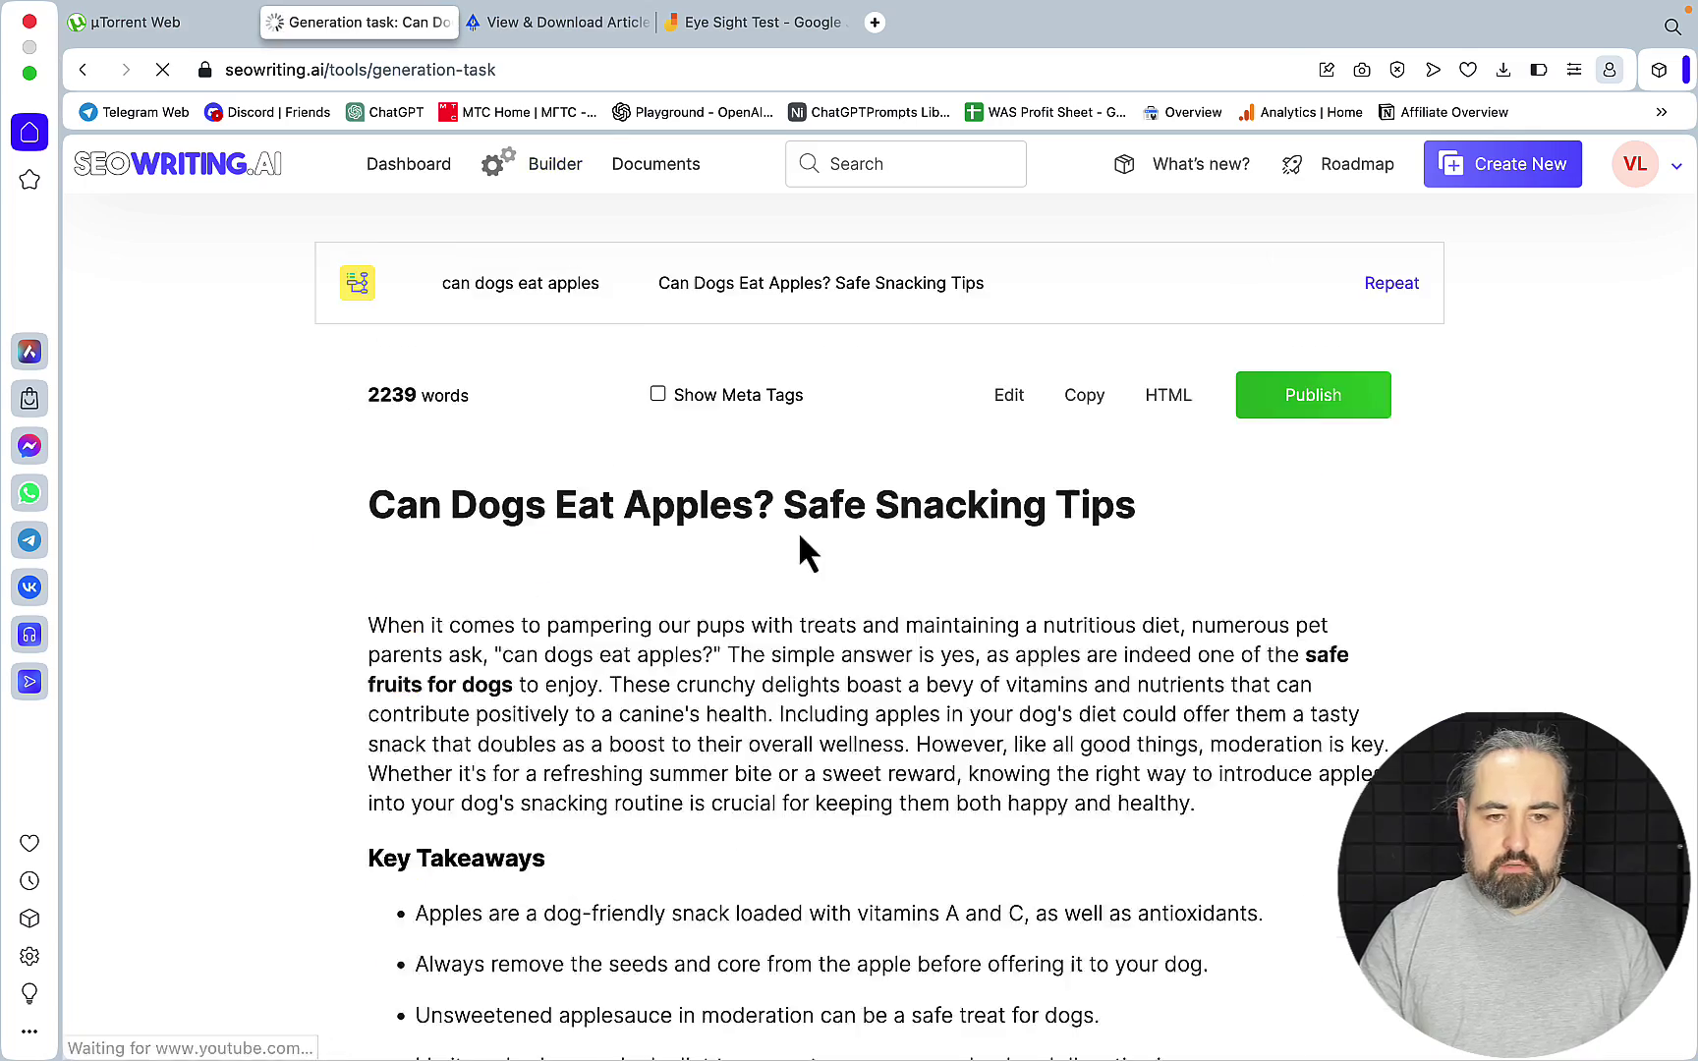
scroll(1398, 505, down, 20)
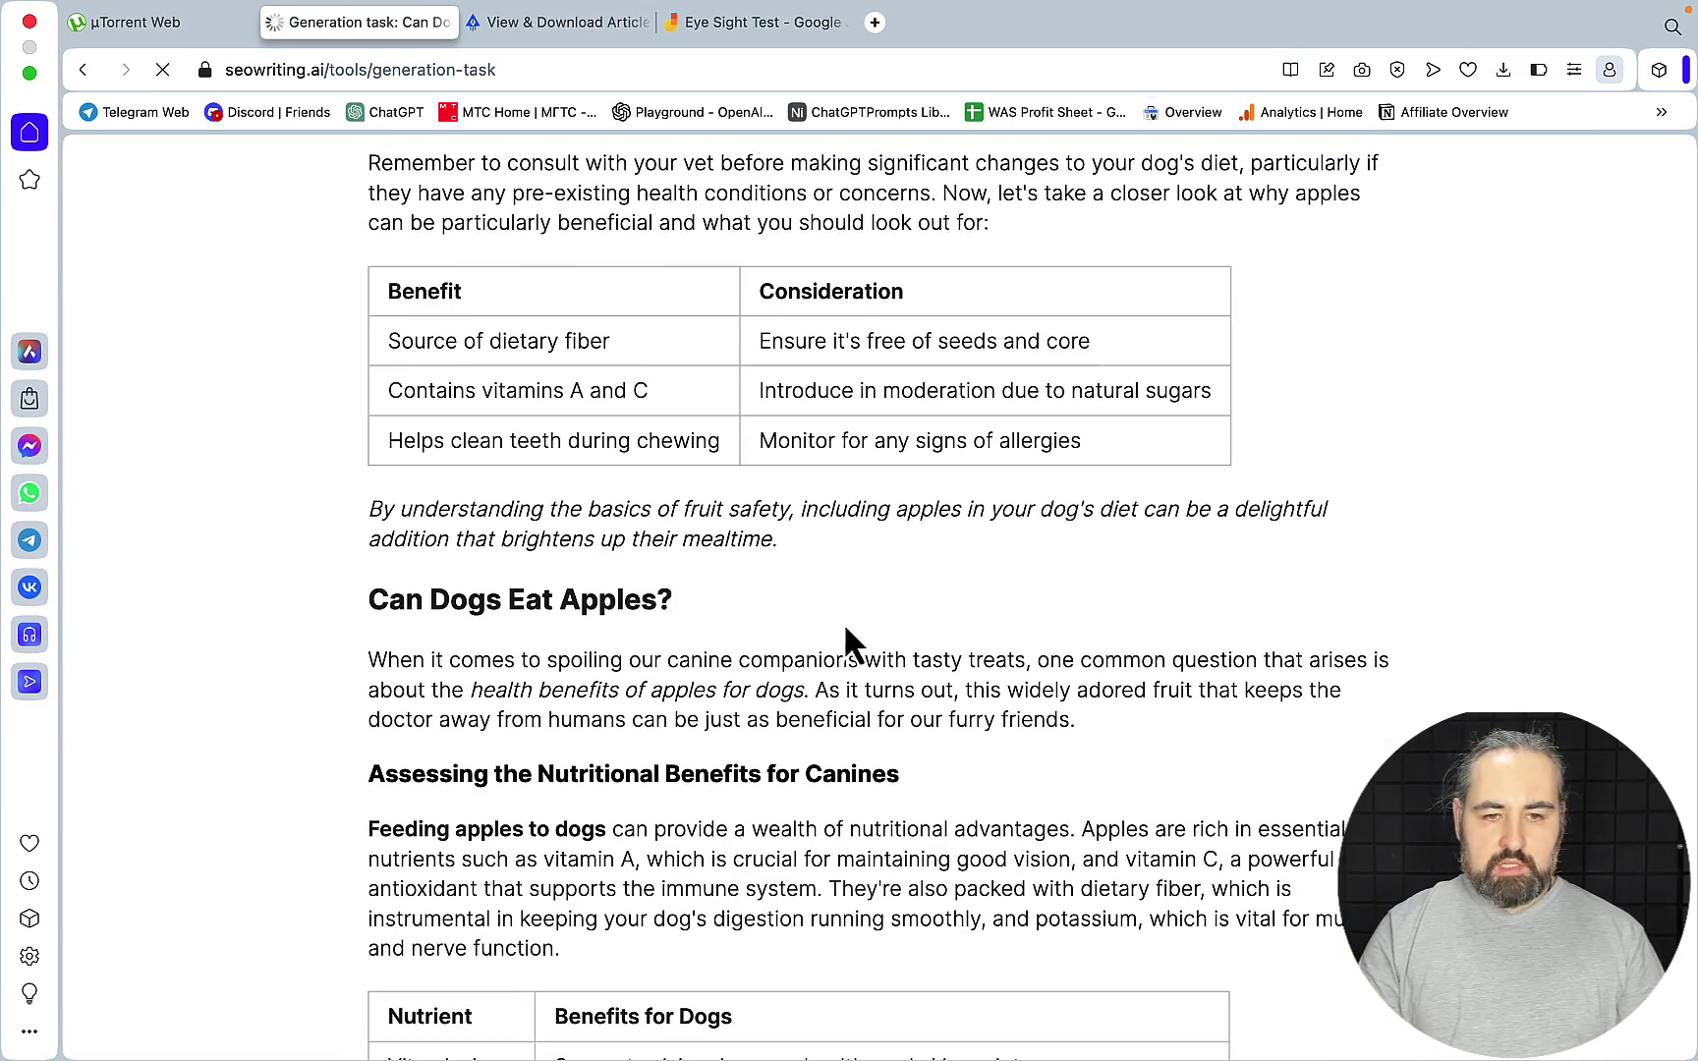
scroll(1016, 598, down, 20)
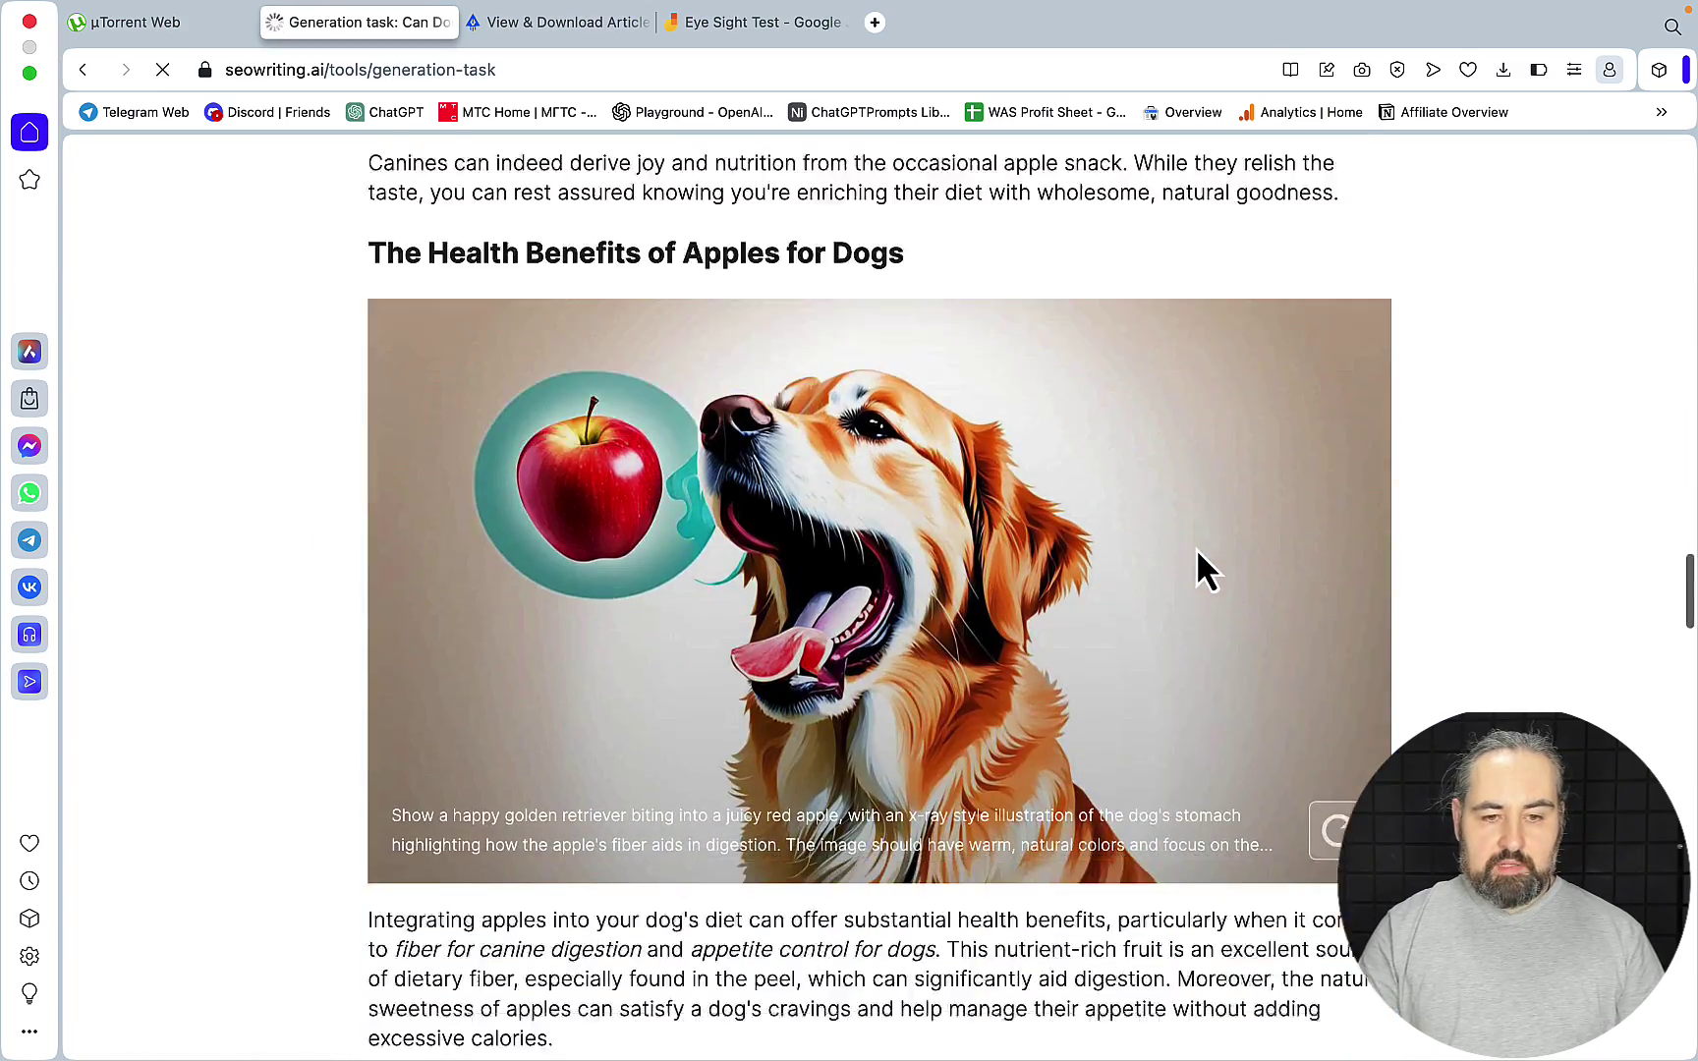
scroll(1213, 561, down, 15)
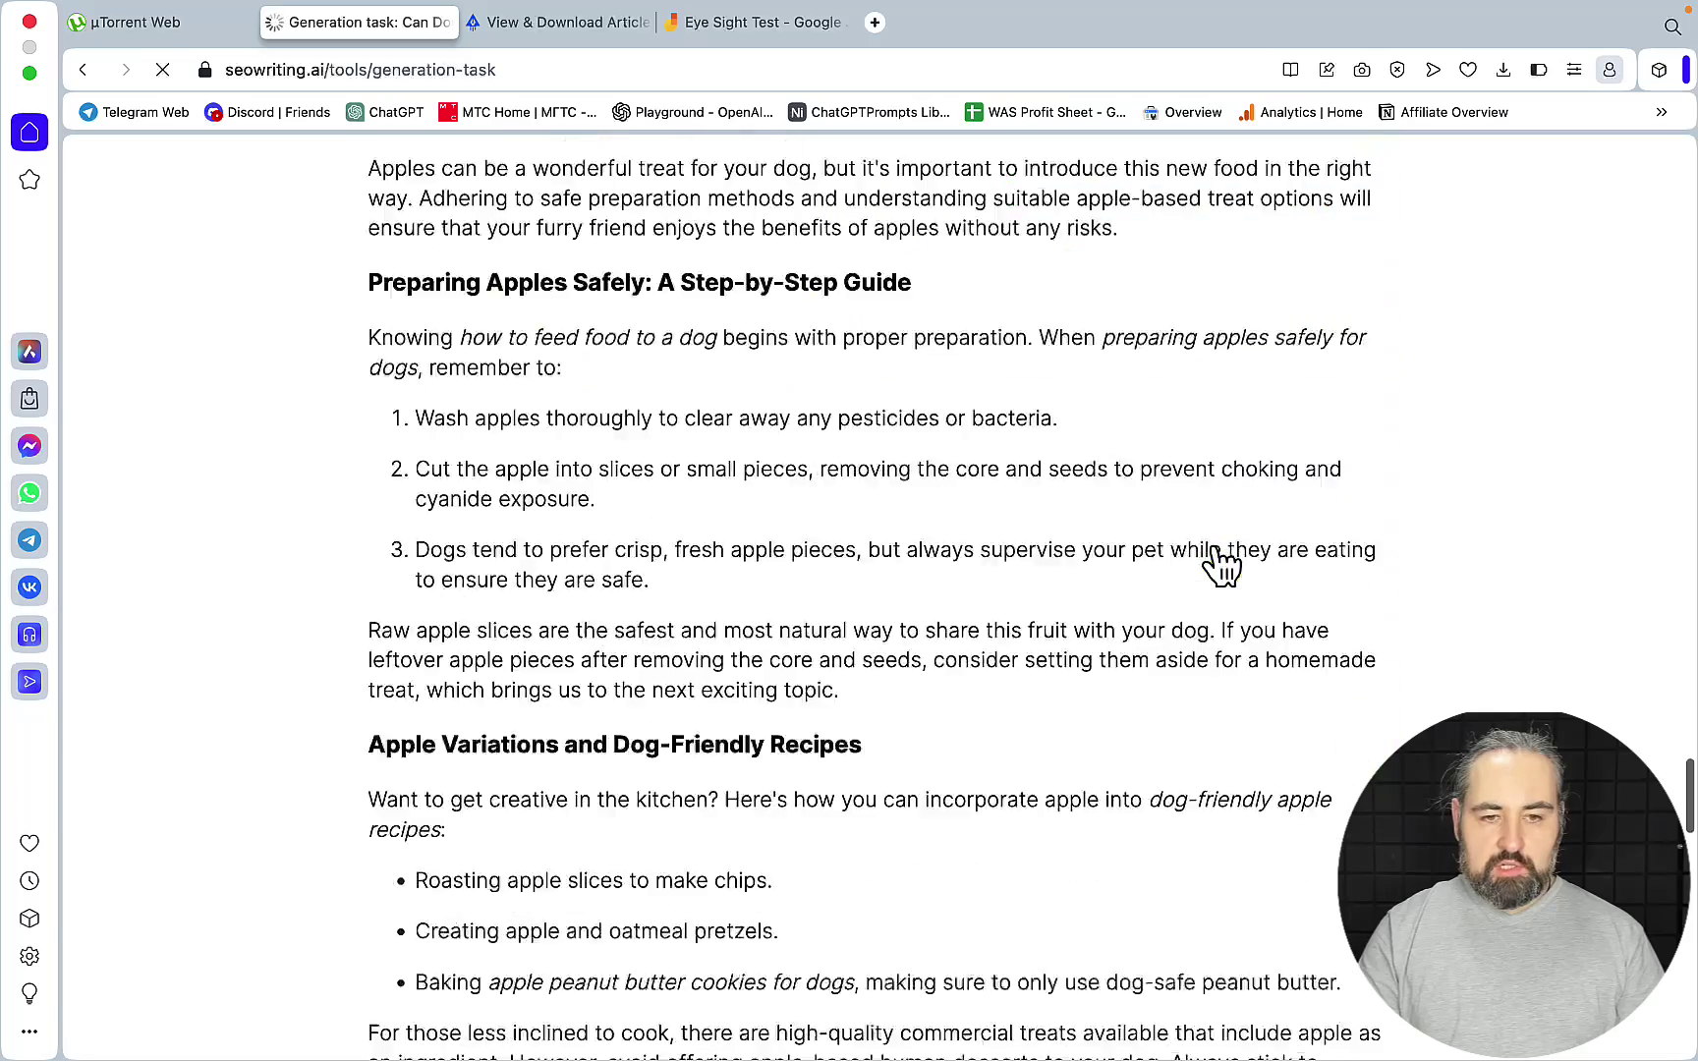
scroll(1223, 565, down, 12)
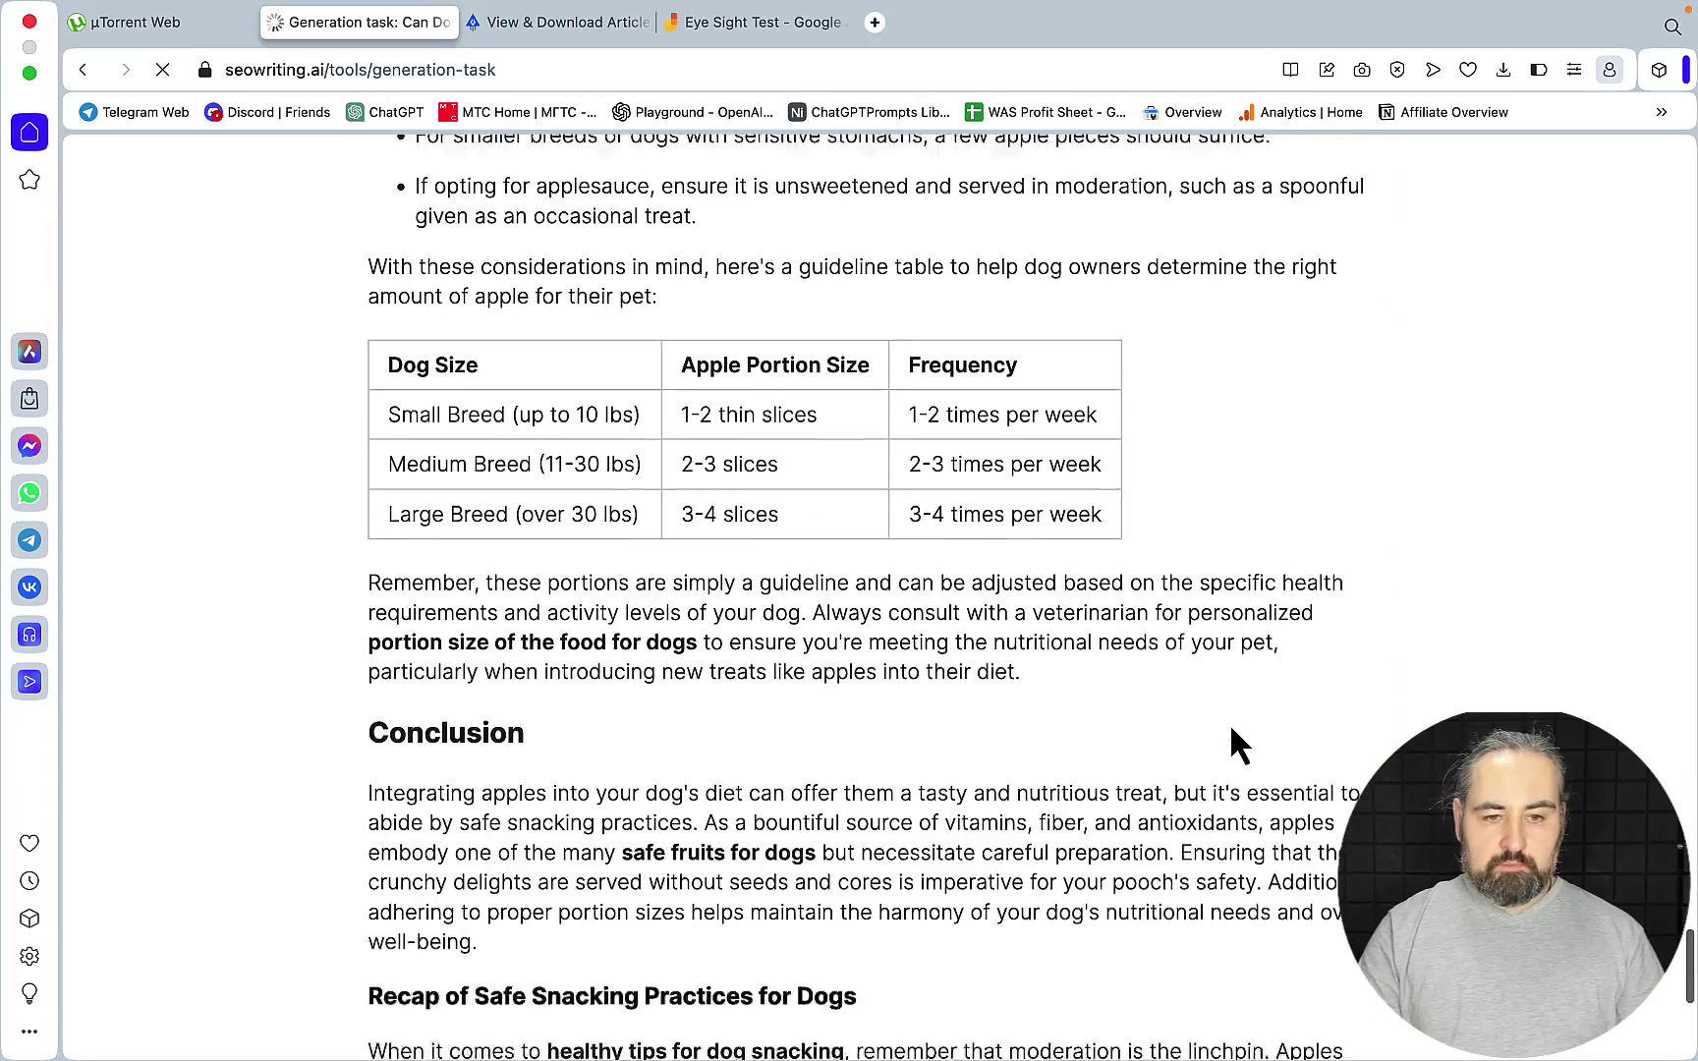
scroll(1231, 737, down, 5)
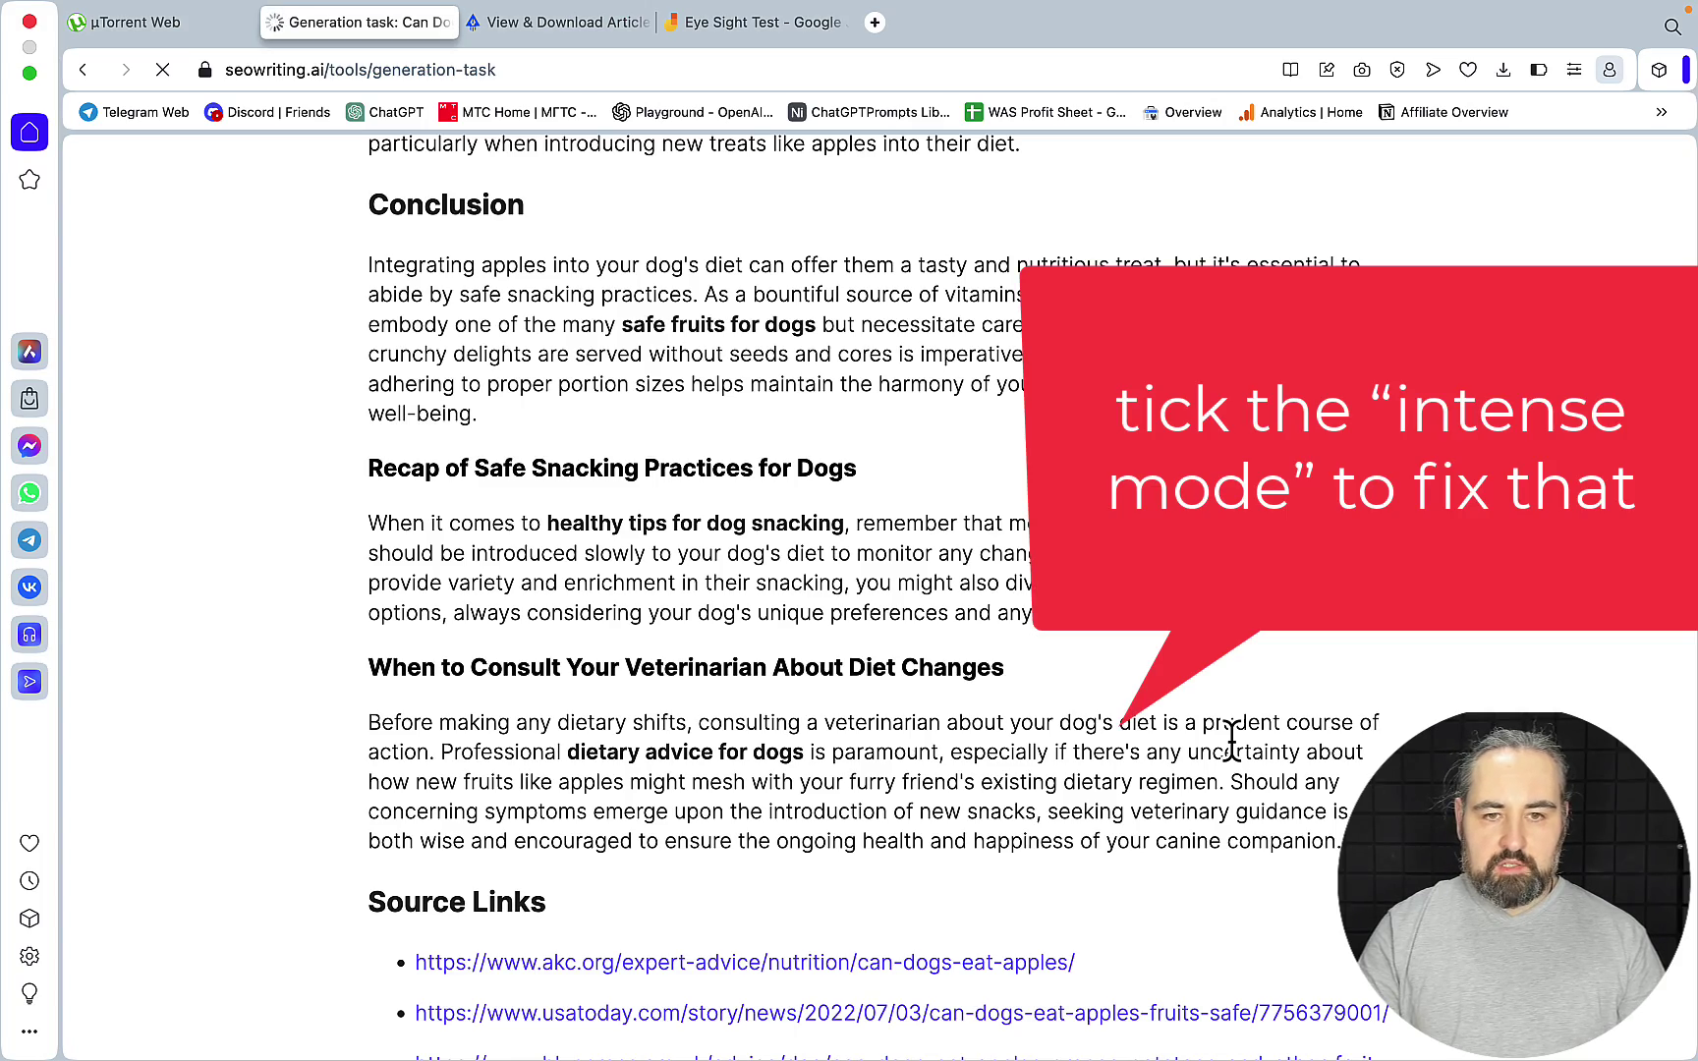
scroll(1231, 737, up, 10)
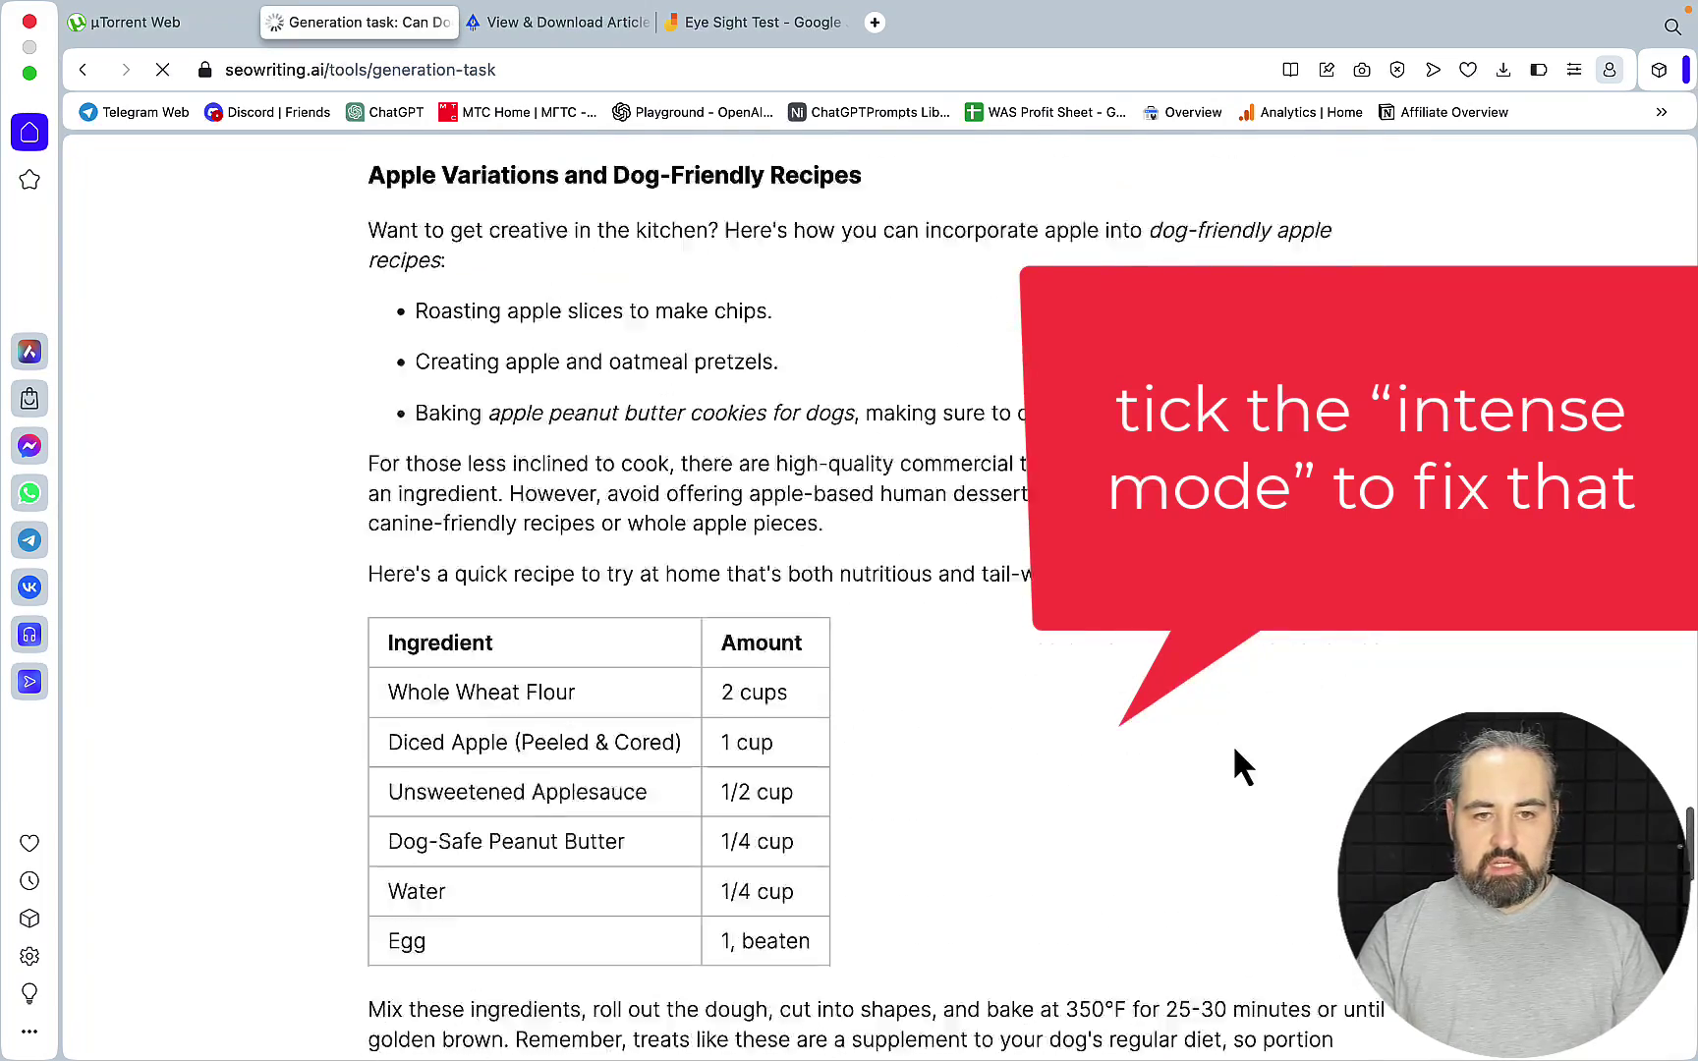
scroll(1235, 749, up, 15)
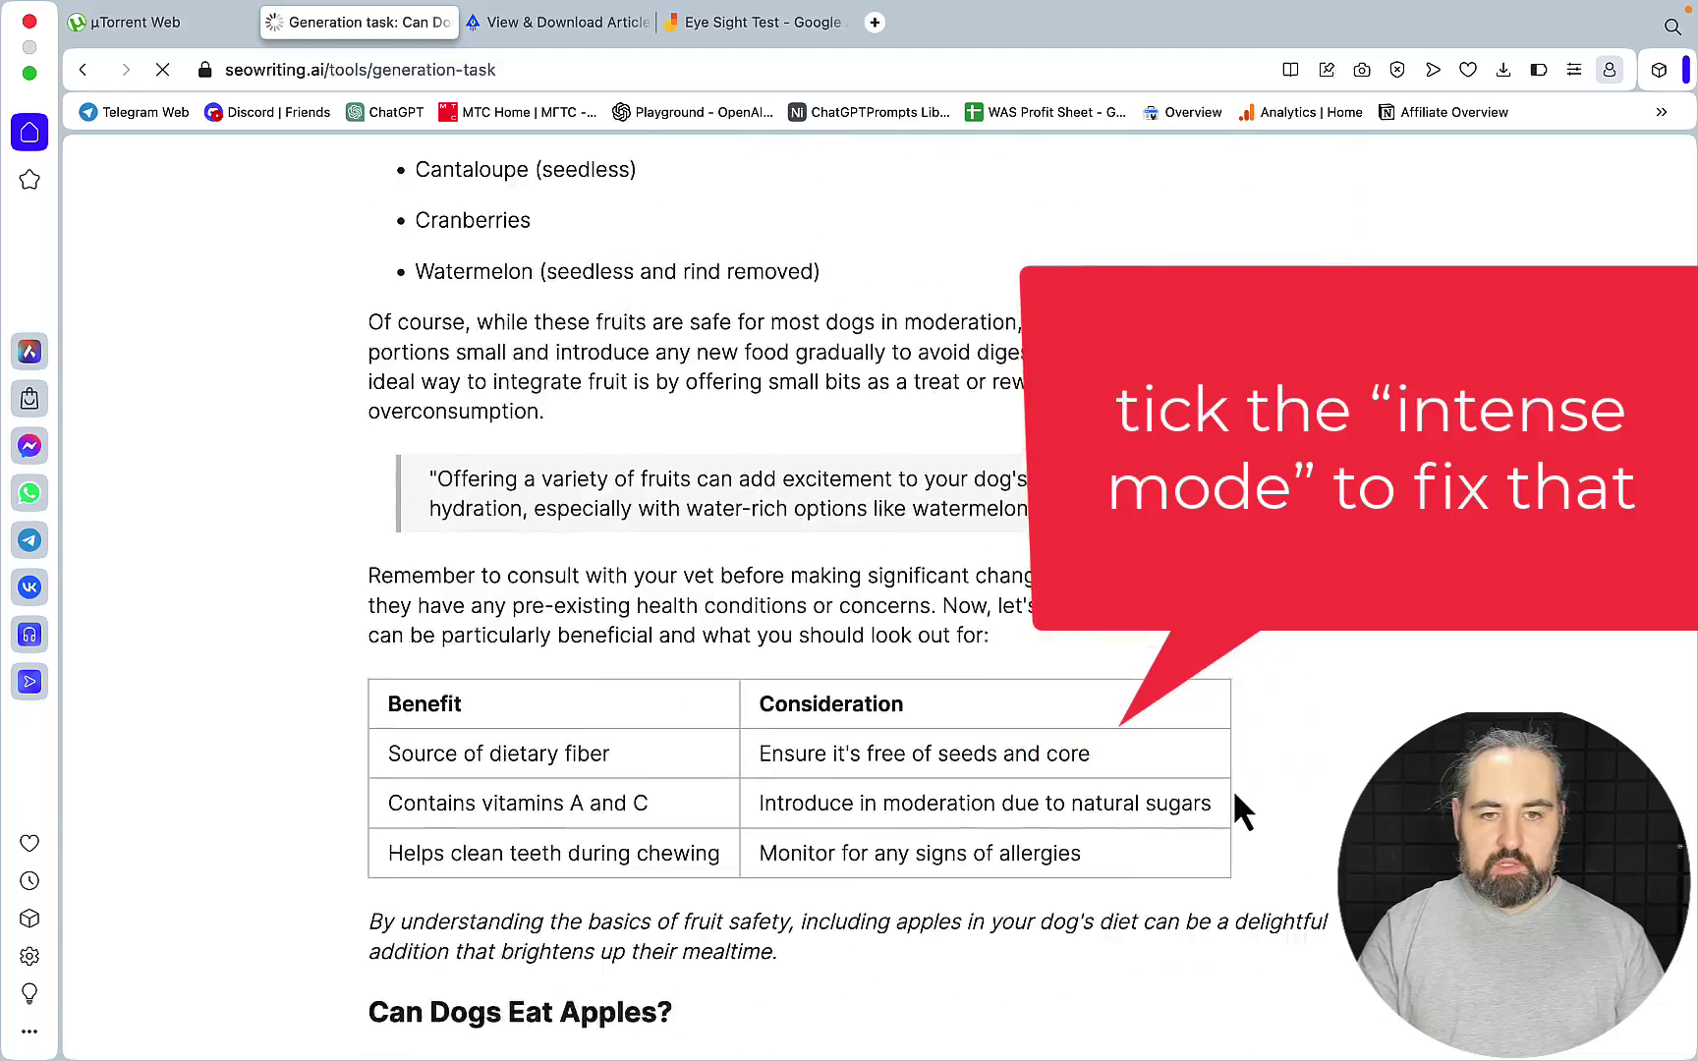
scroll(1233, 788, up, 10)
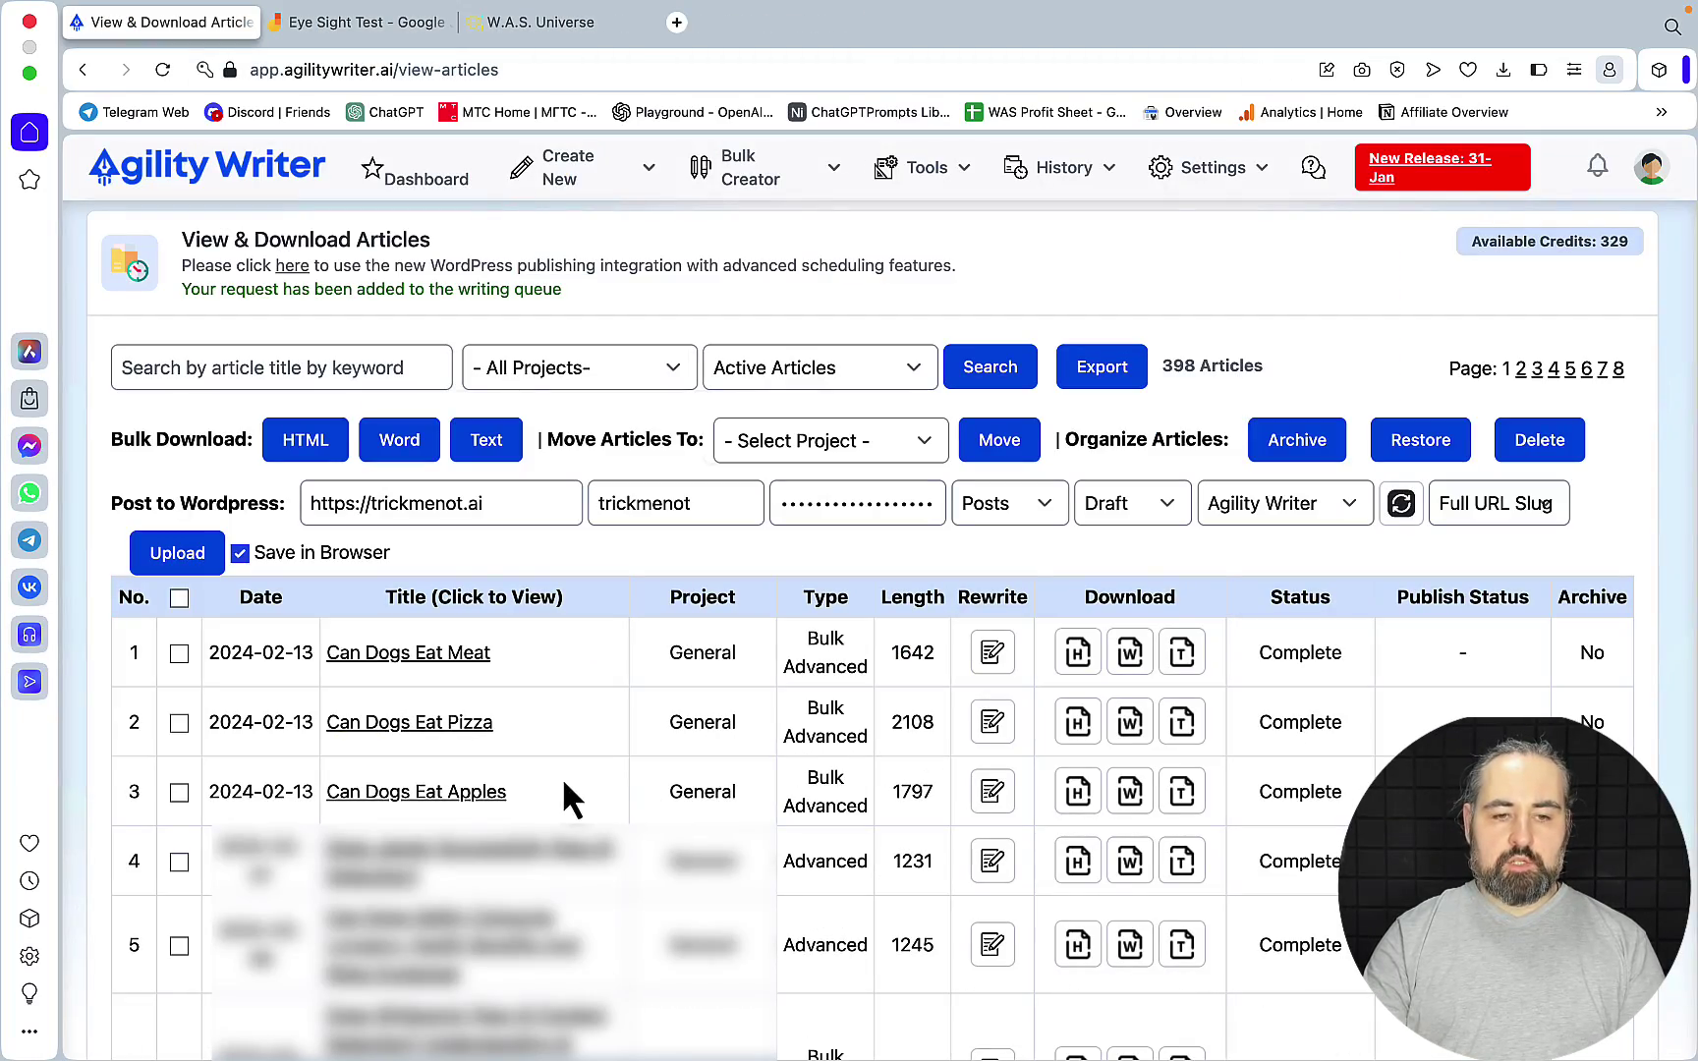
Step: Read through the 'Can Dogs Eat Apples' article, close it, and go to the W.A.S. Universe tab
click(405, 796)
scroll(903, 659, down, 5)
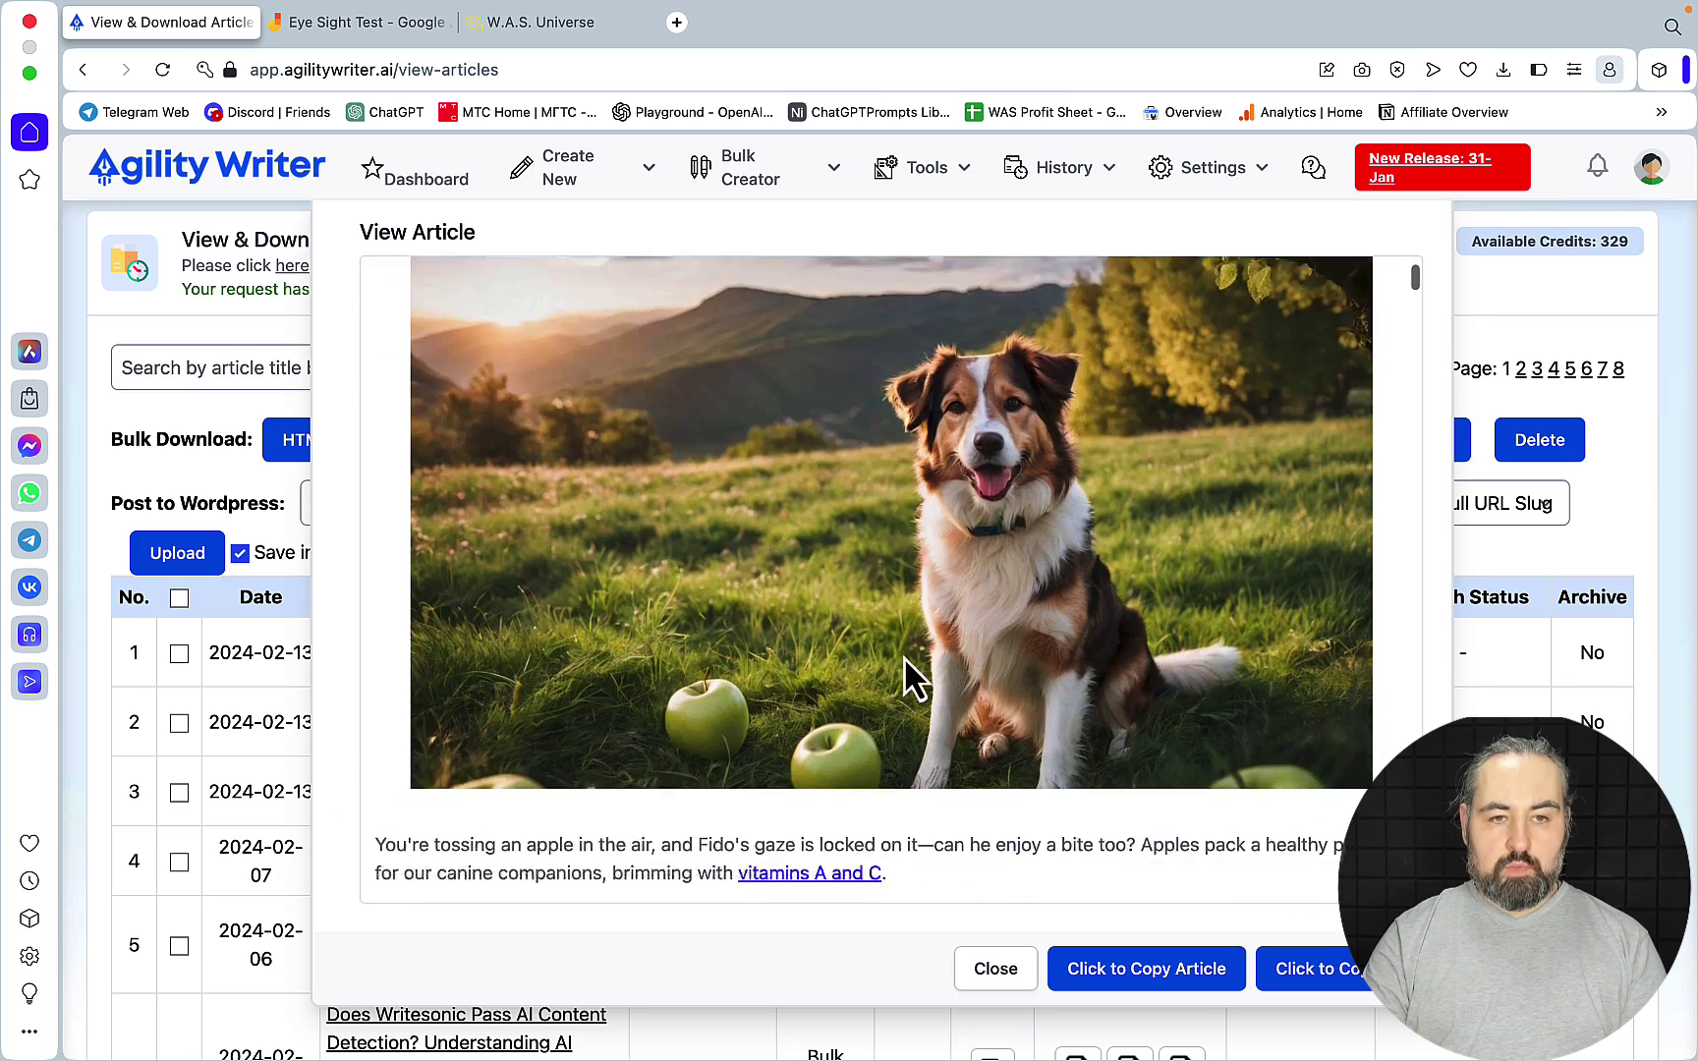
scroll(904, 653, down, 5)
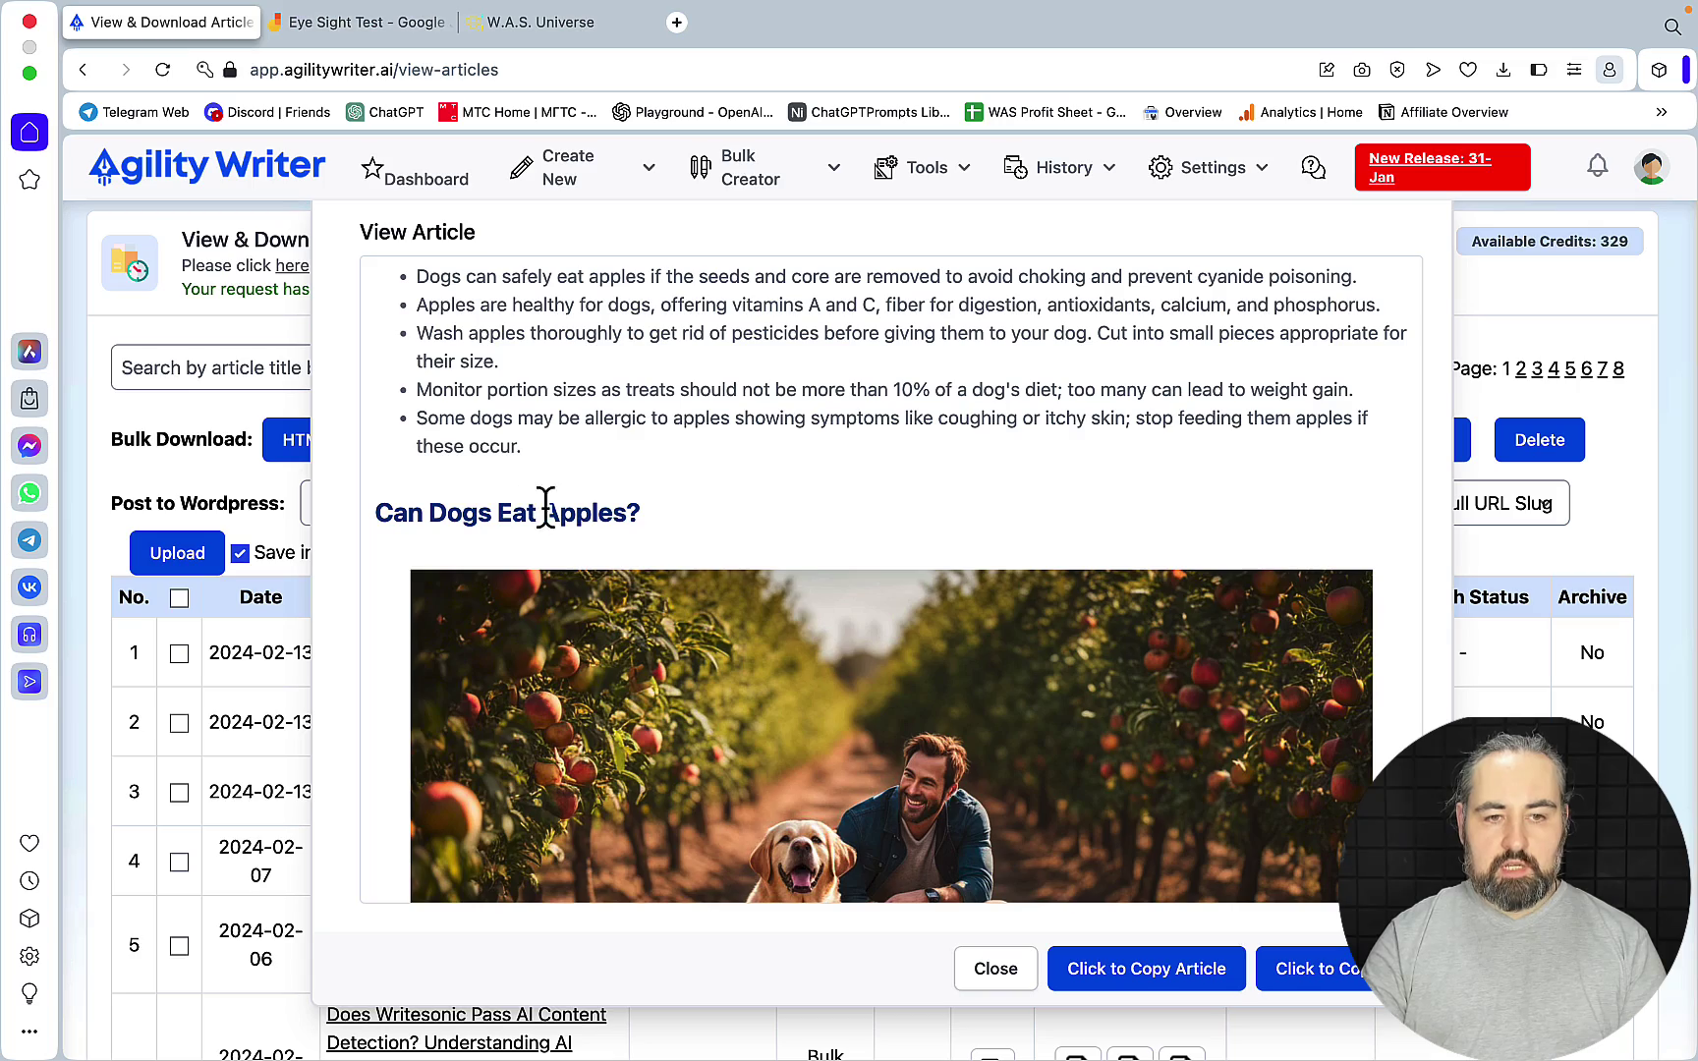
scroll(973, 555, down, 5)
scroll(978, 560, down, 10)
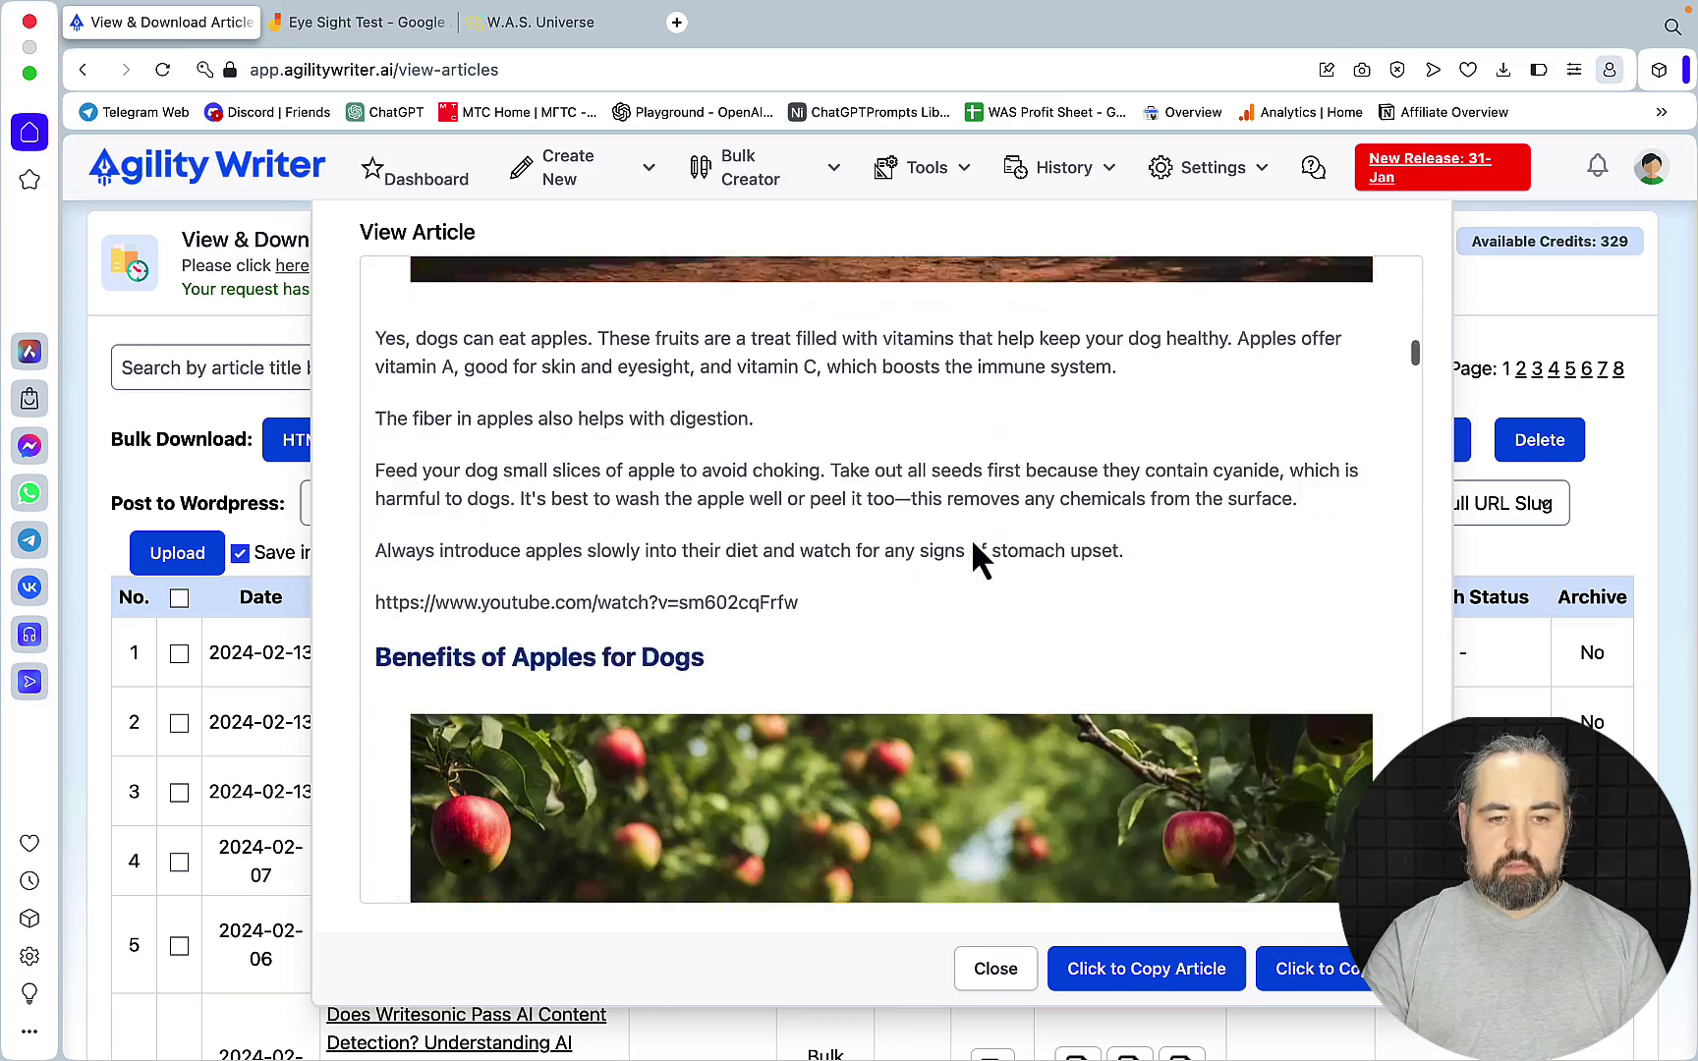
scroll(948, 599, down, 10)
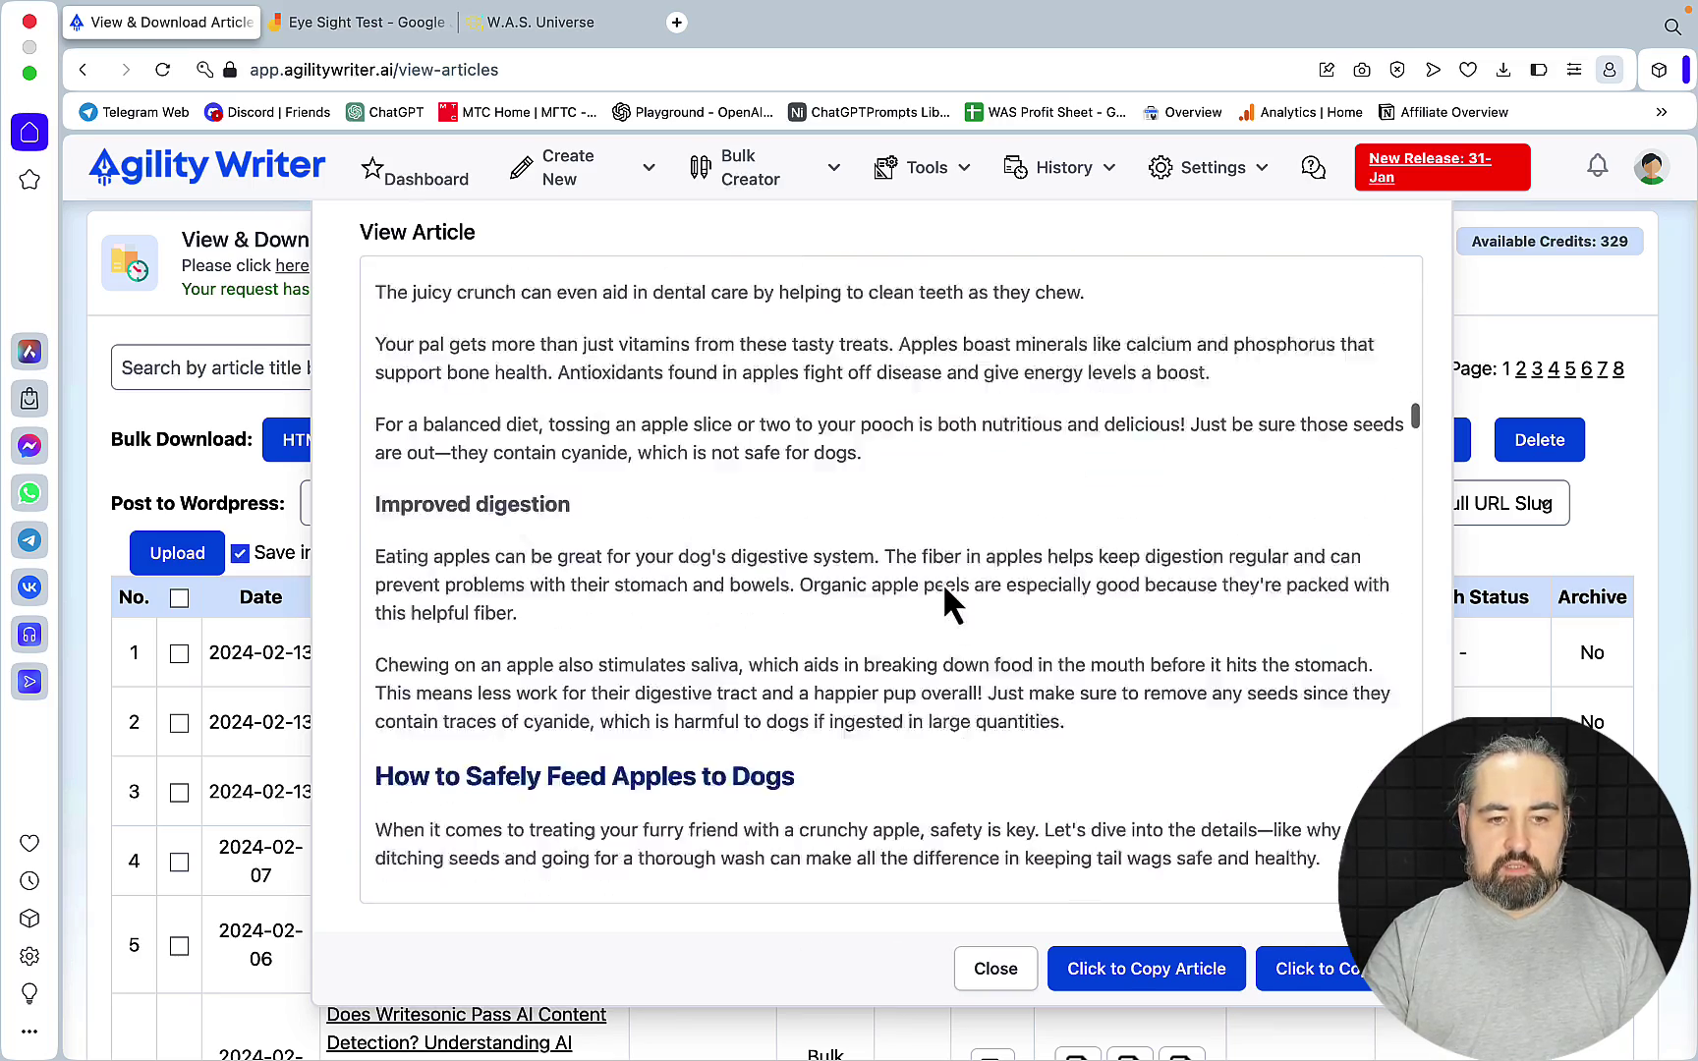
scroll(912, 545, down, 10)
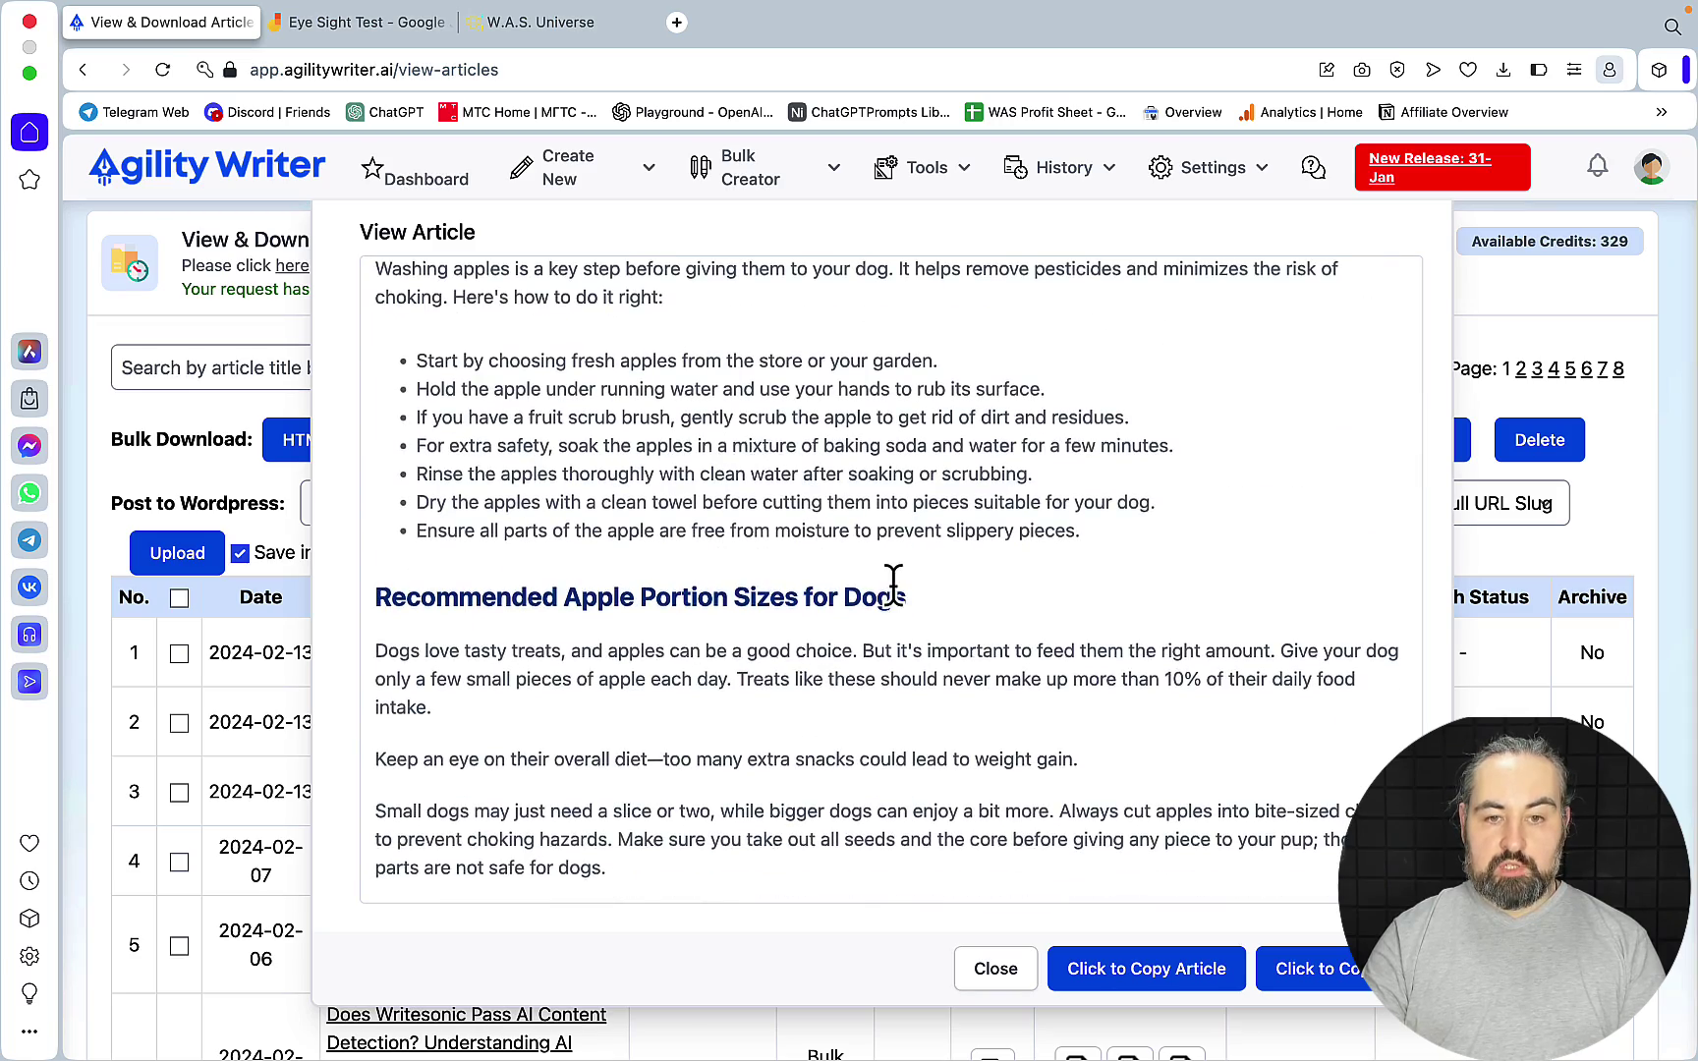
scroll(893, 580, down, 5)
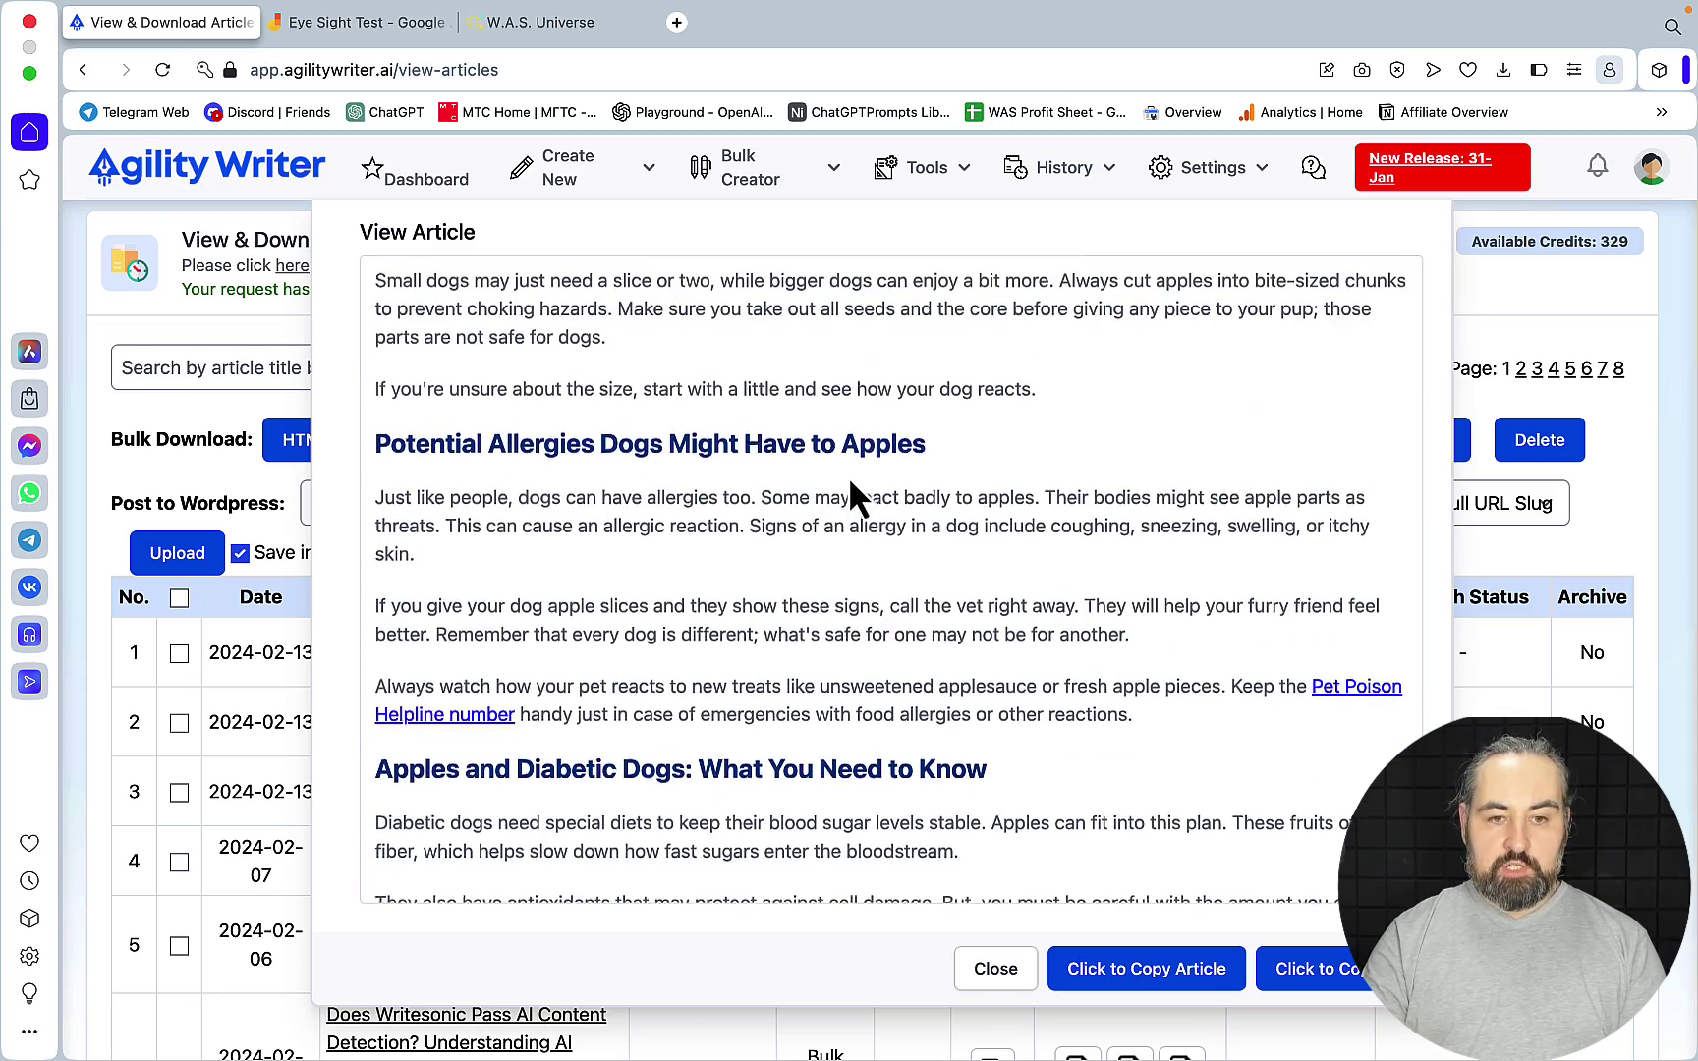
scroll(845, 480, down, 5)
scroll(809, 580, down, 20)
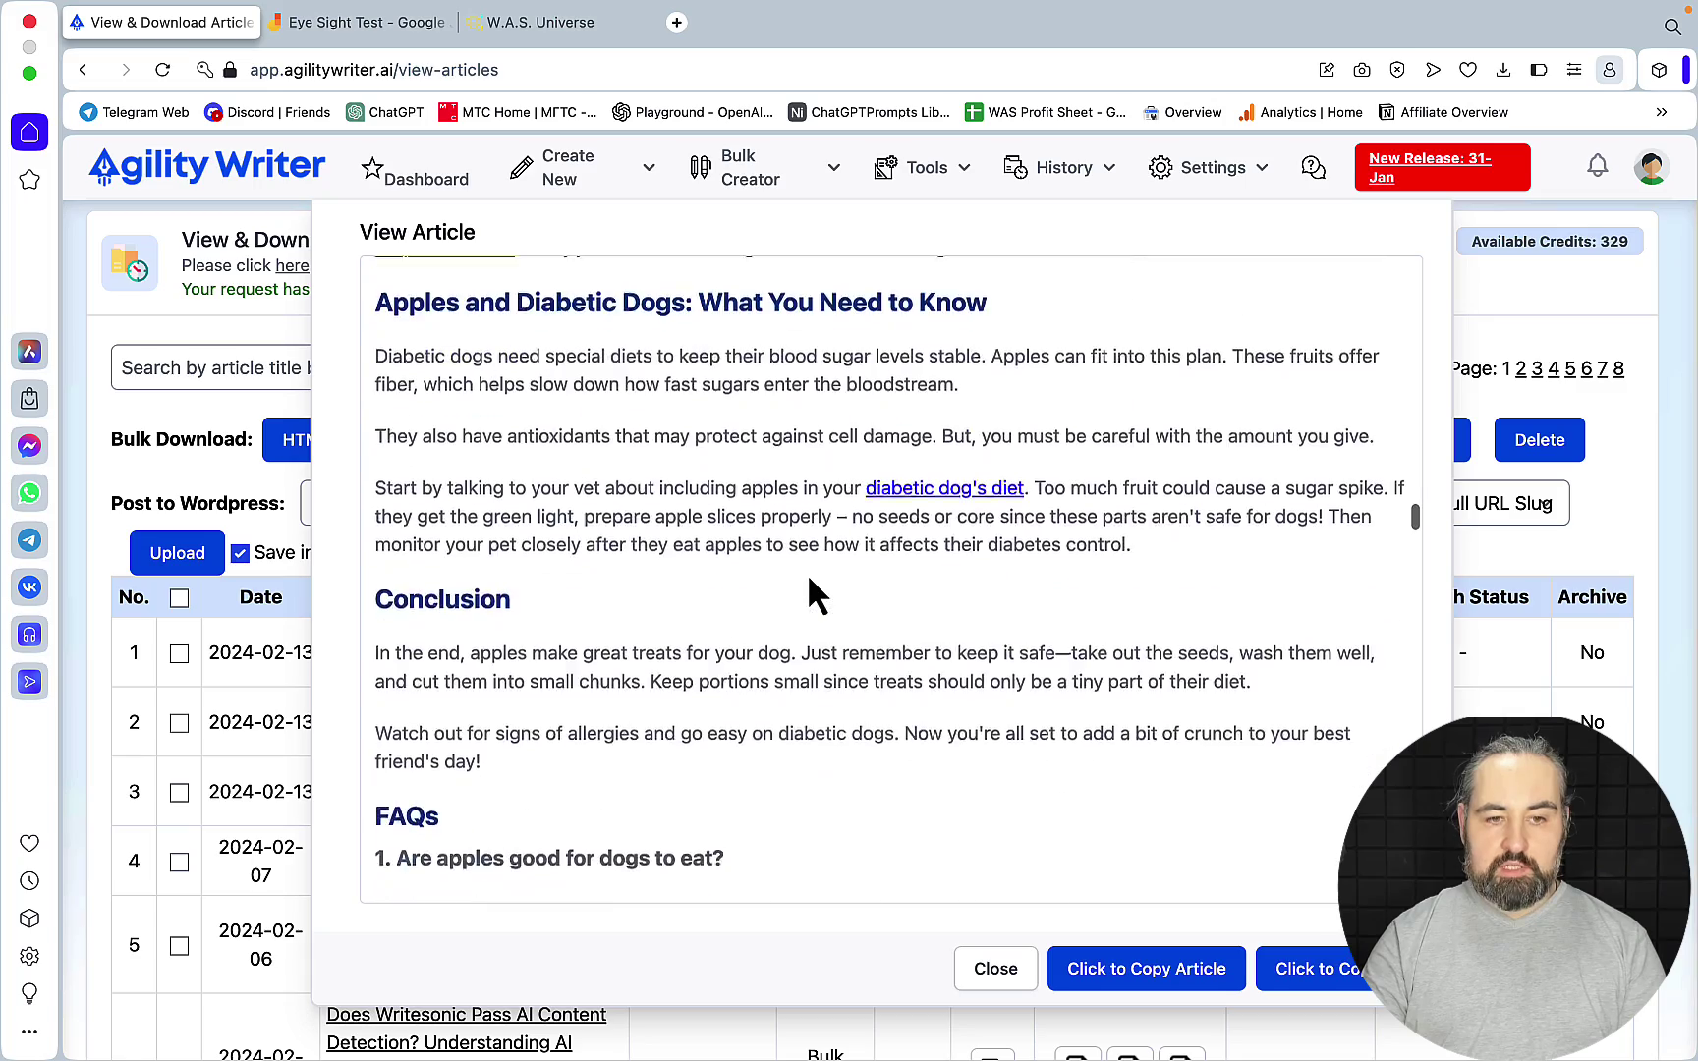
scroll(807, 578, up, 20)
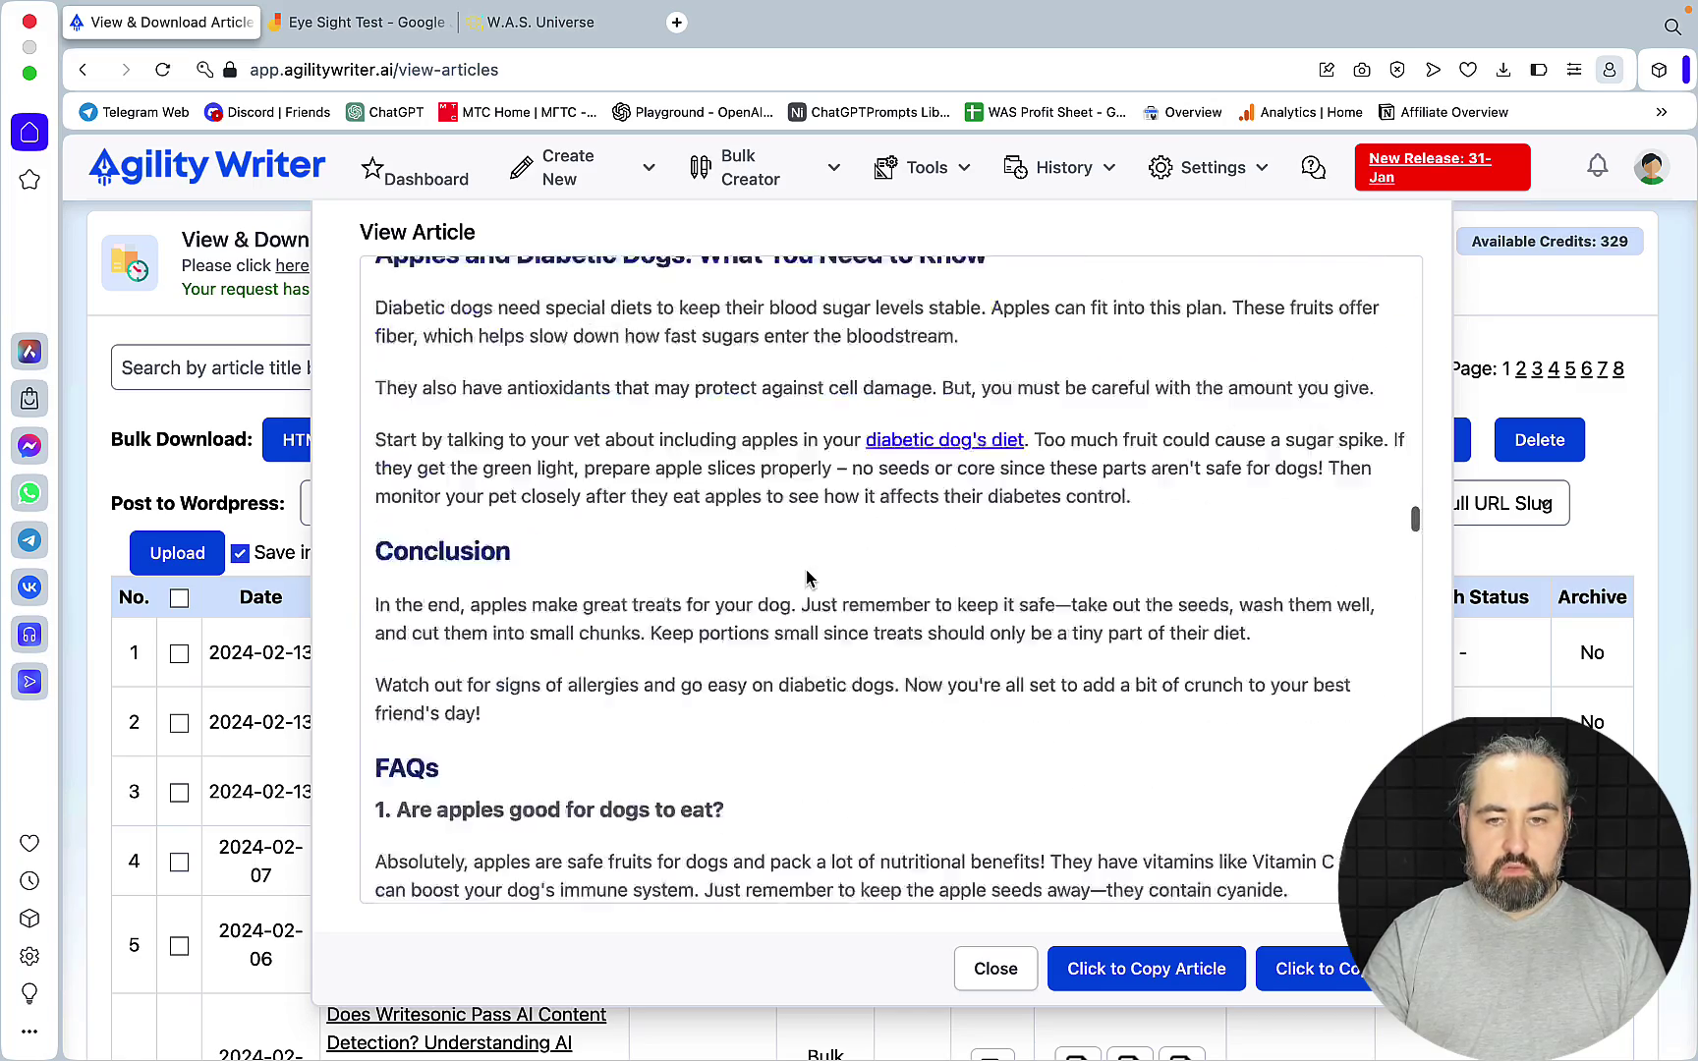
scroll(807, 578, up, 5)
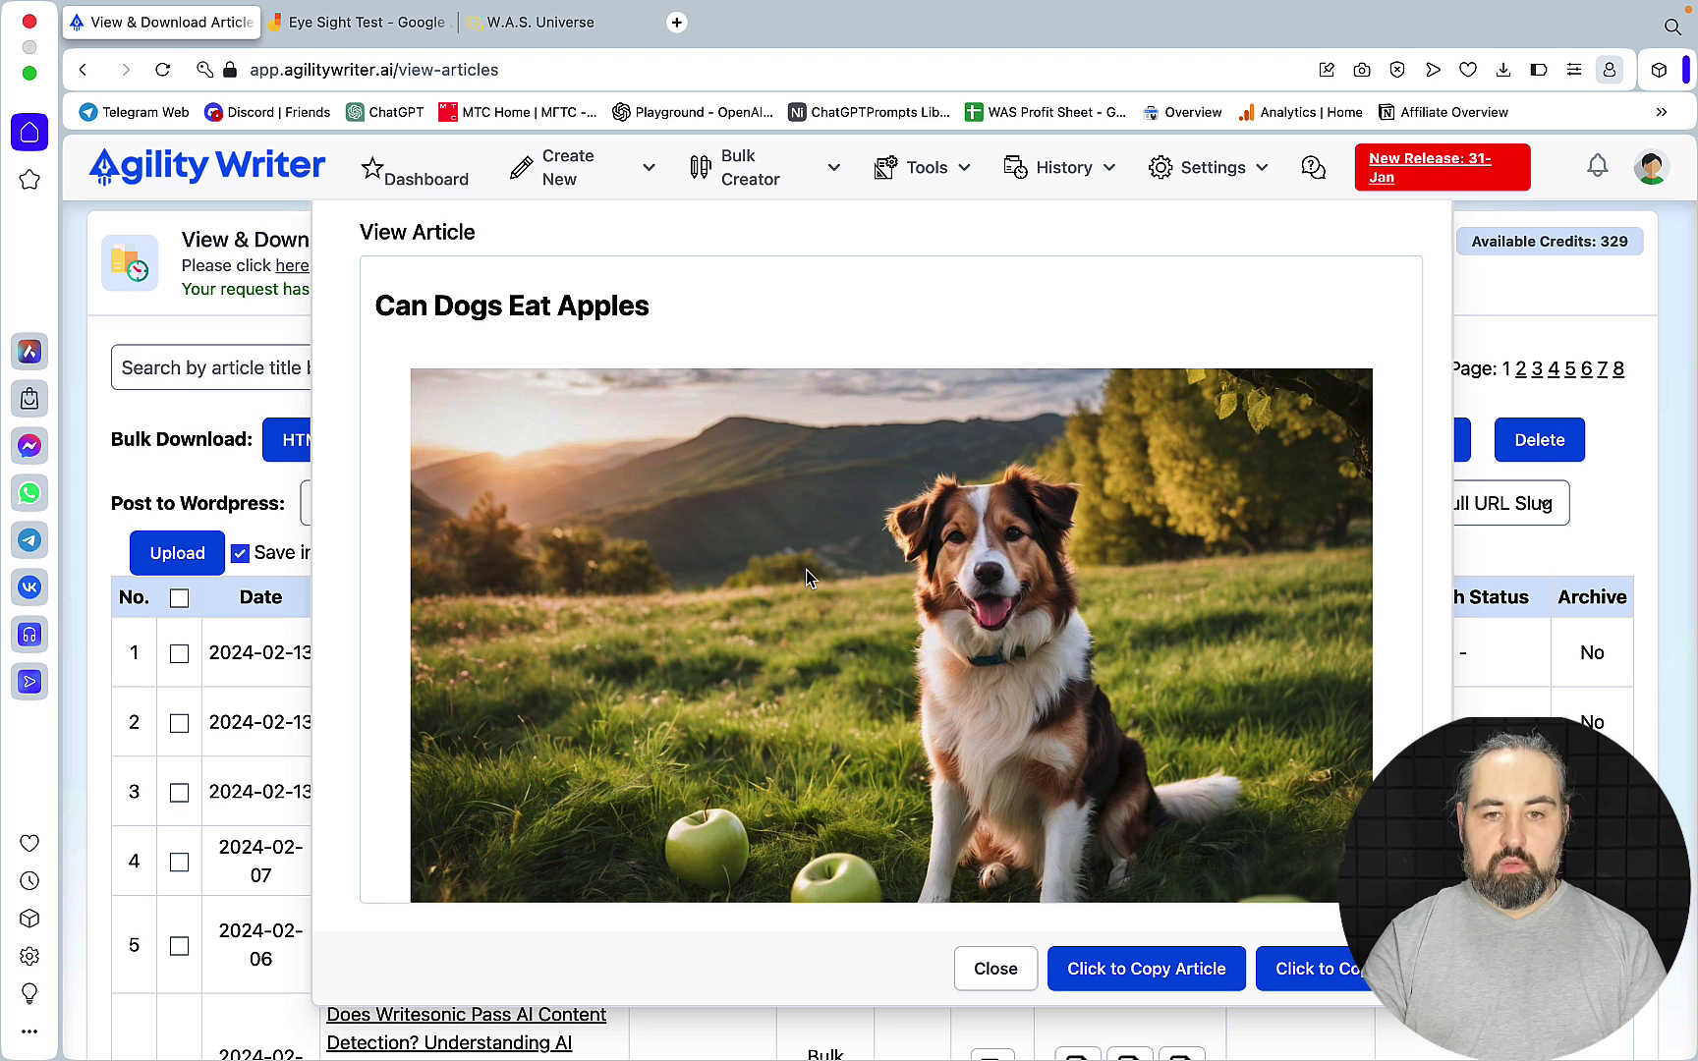
scroll(807, 578, down, 6)
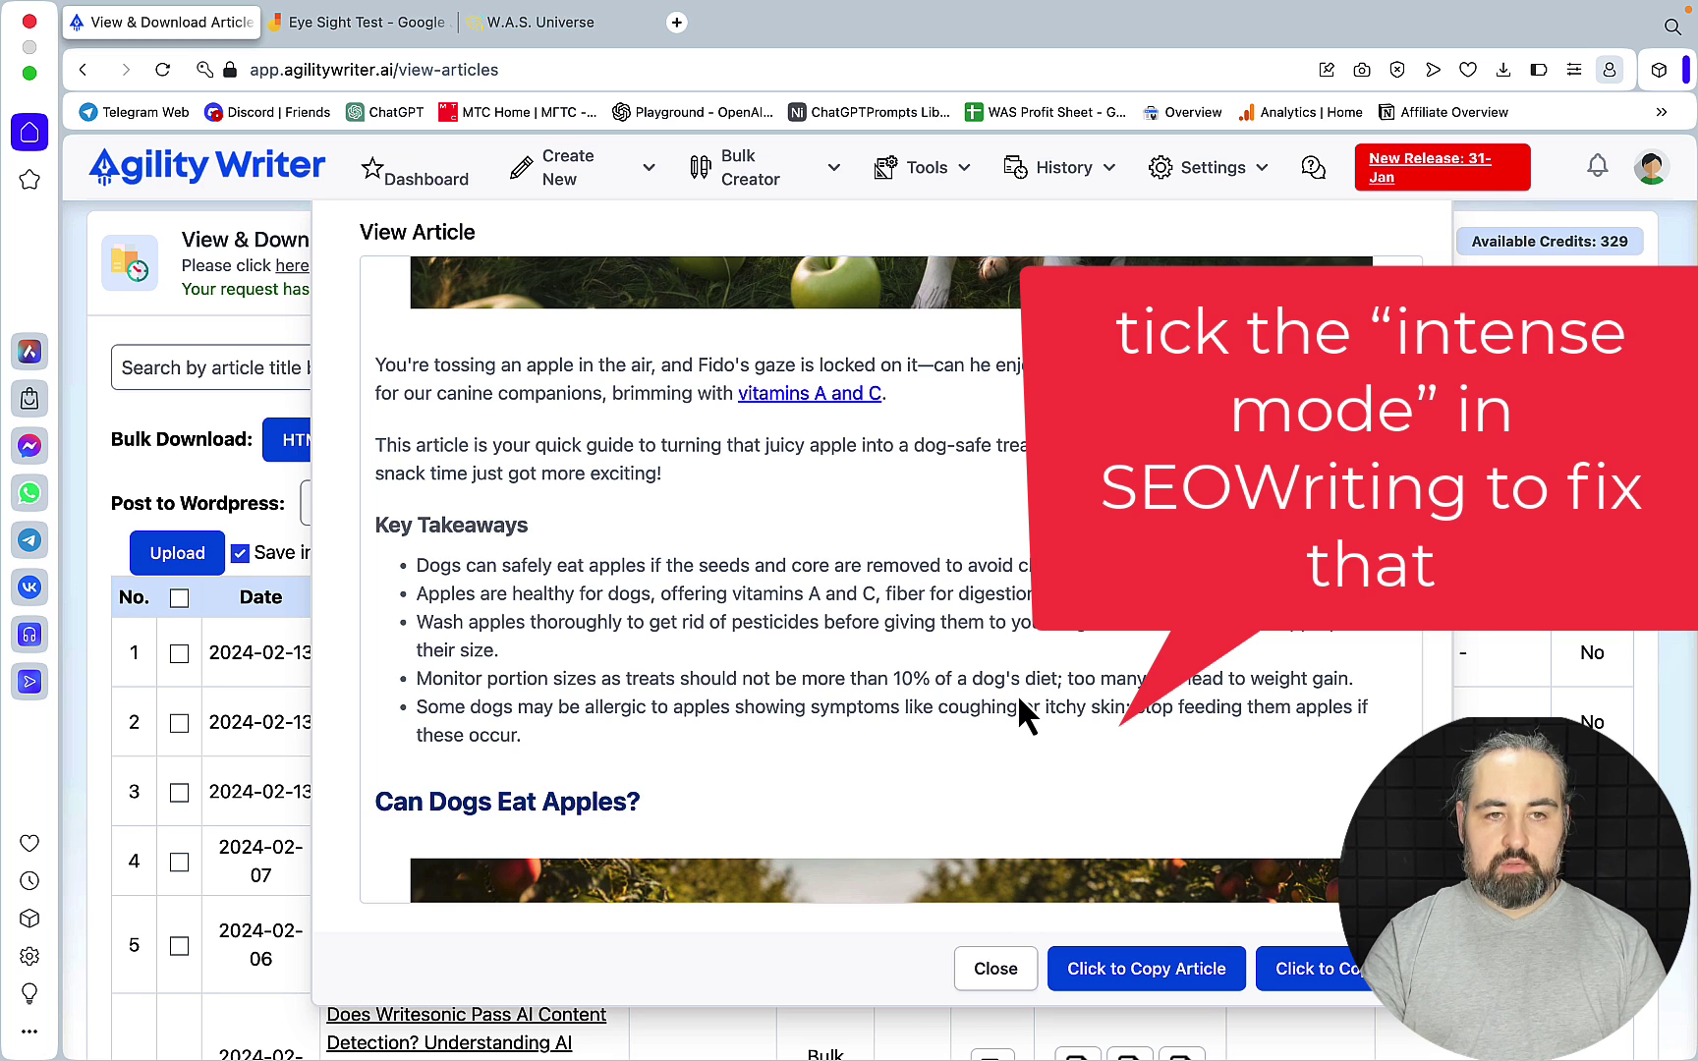
click(1002, 973)
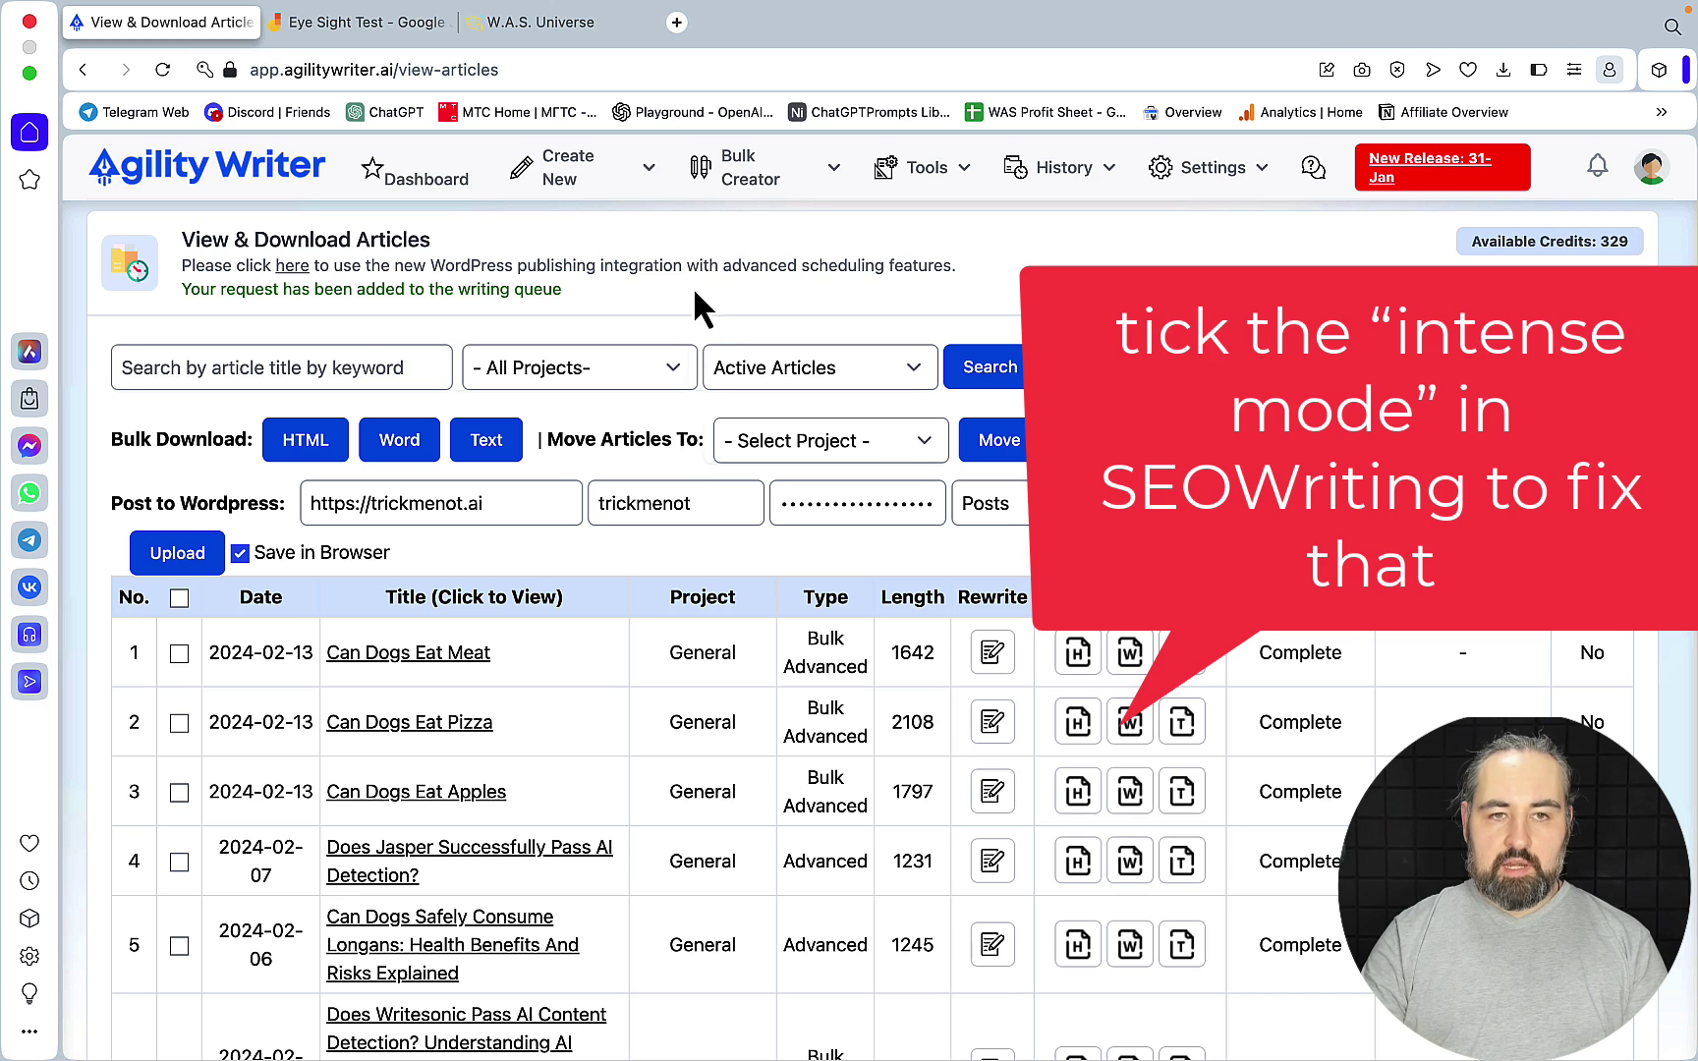
click(586, 25)
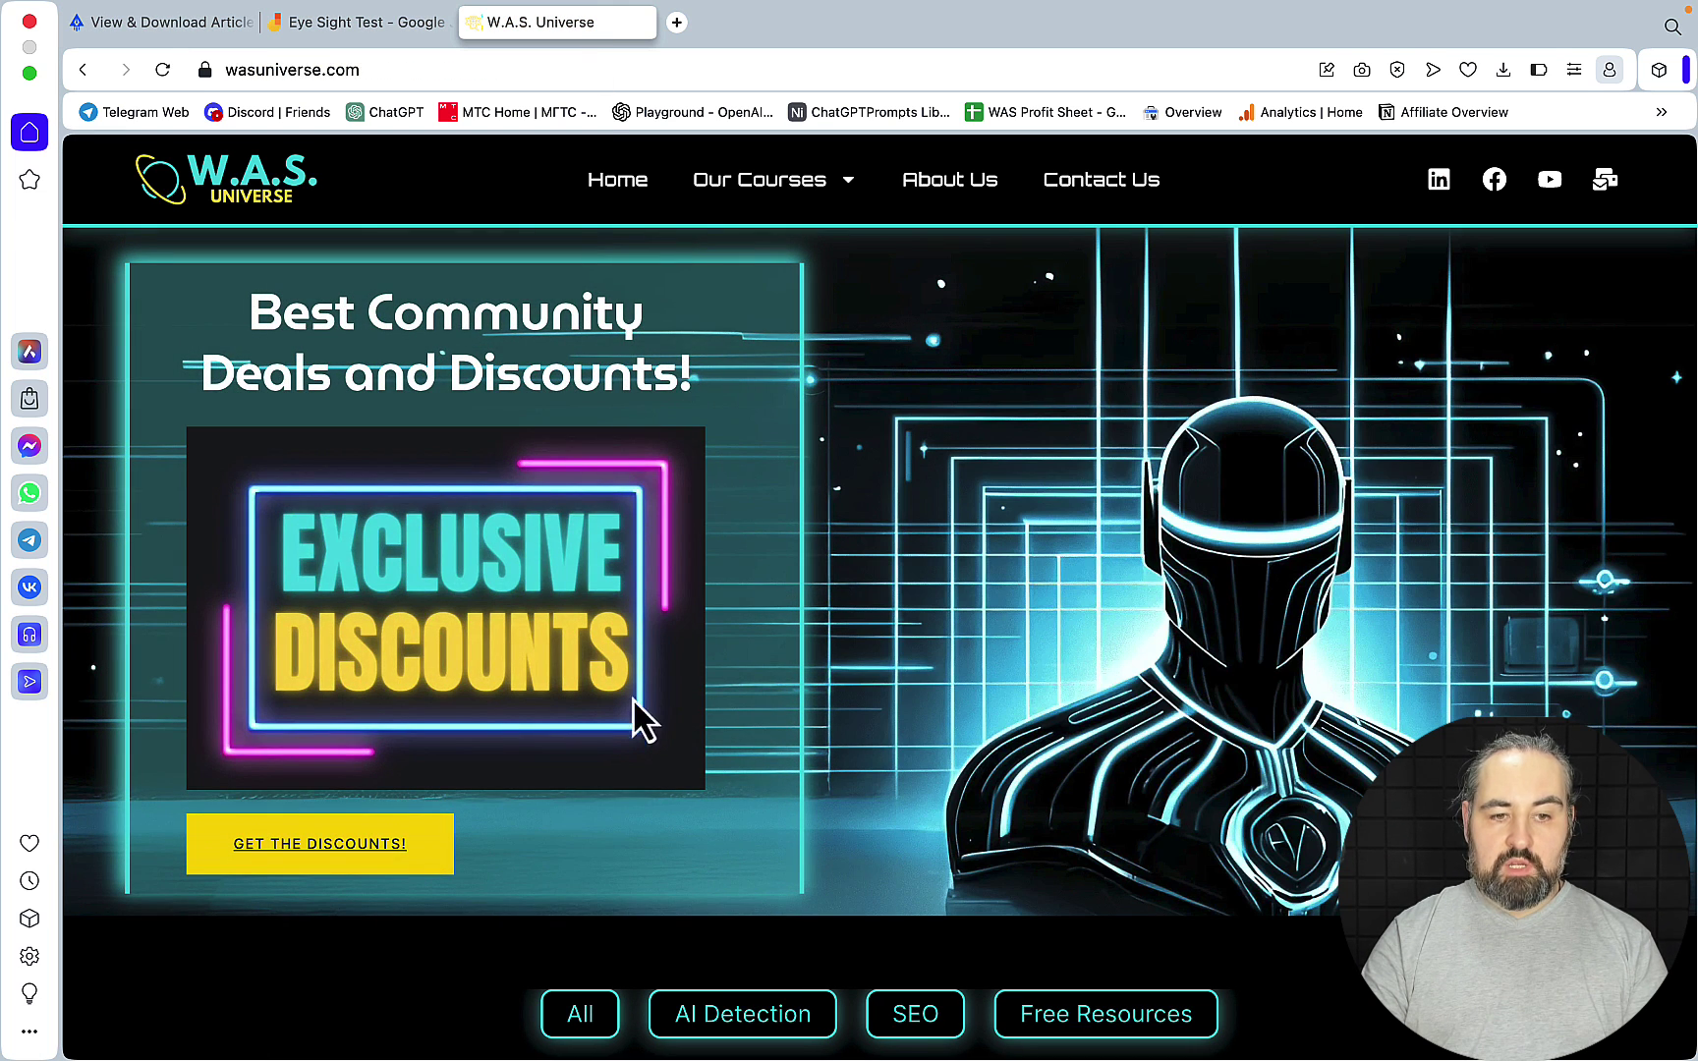
Step: Open 'GET THE DISCOUNTS!' and scroll to the coupon code table, then open a new tab
click(300, 850)
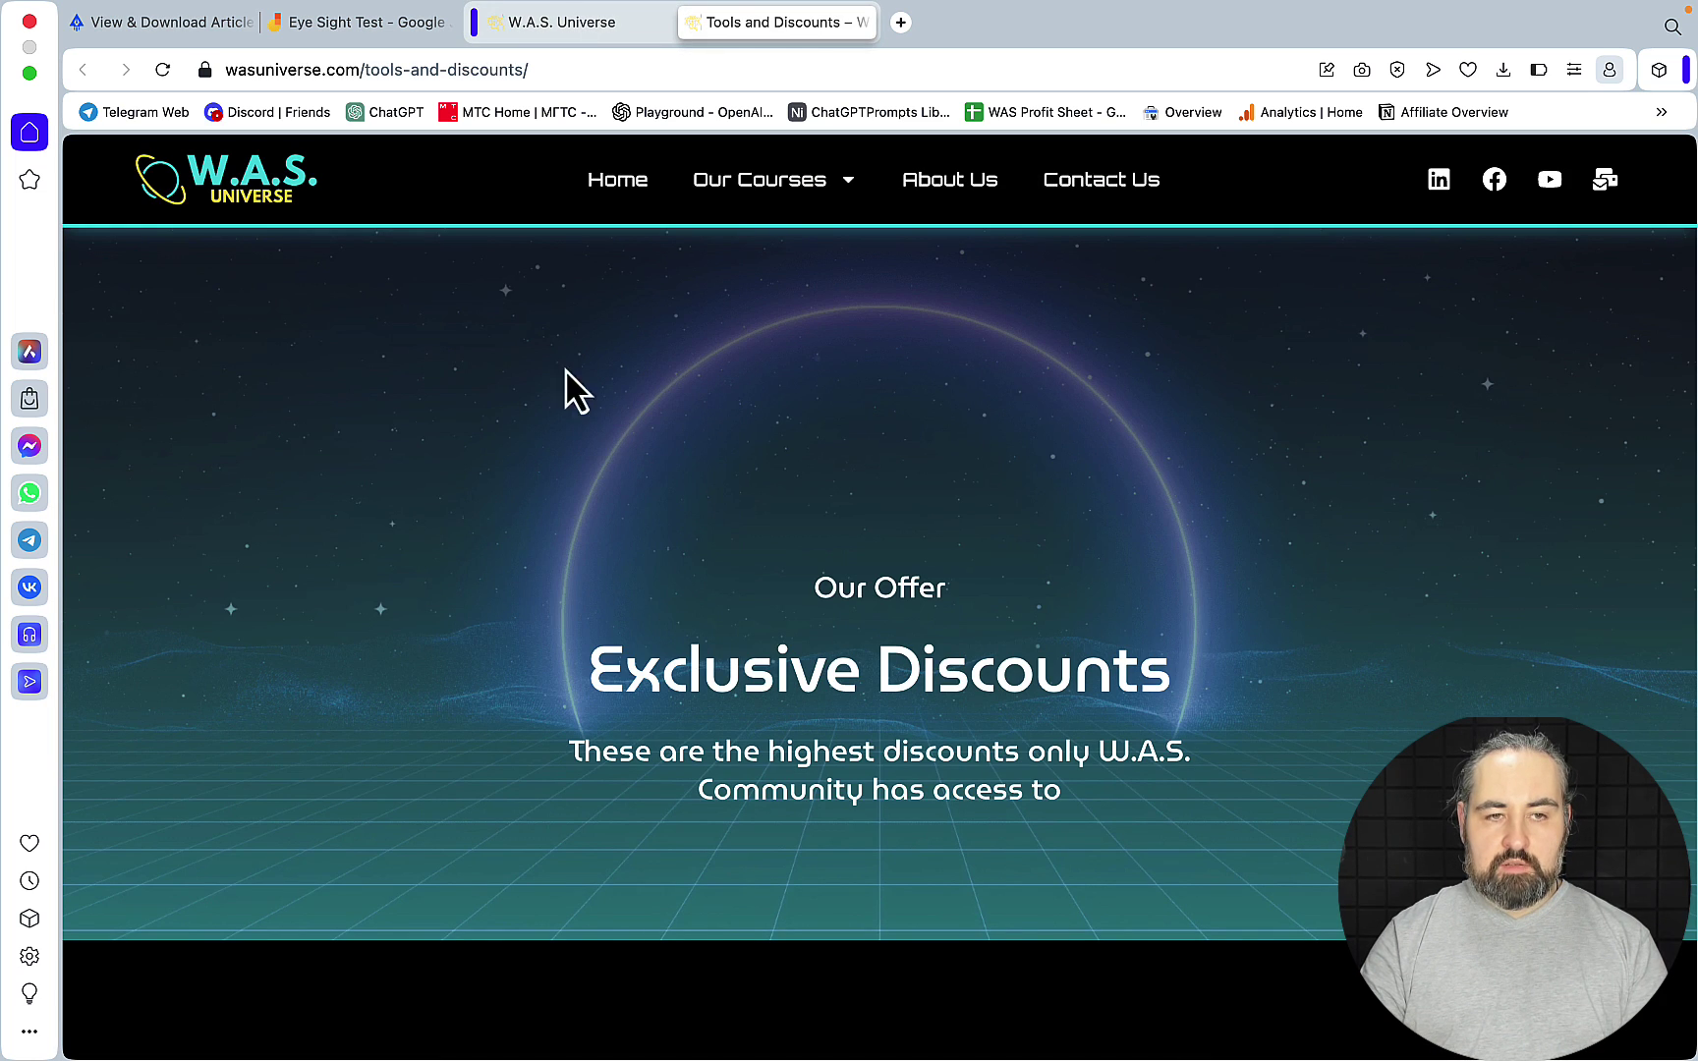
scroll(592, 450, down, 10)
scroll(592, 450, down, 8)
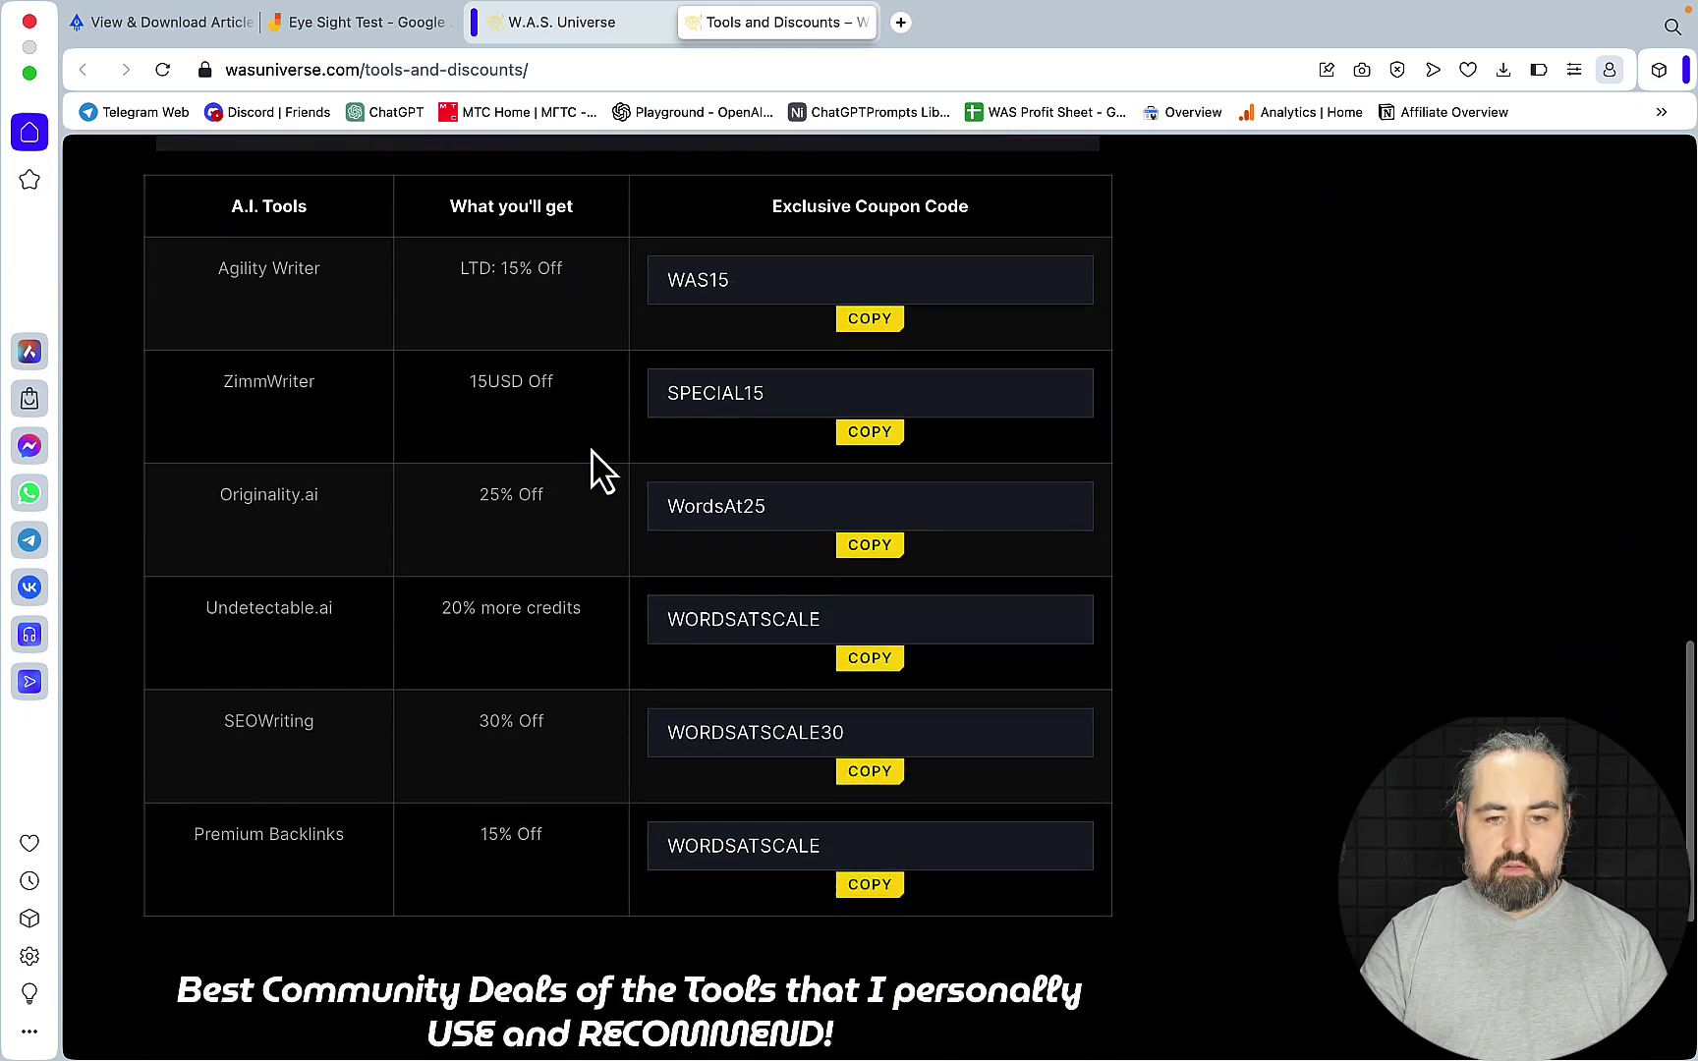
scroll(594, 466, up, 1)
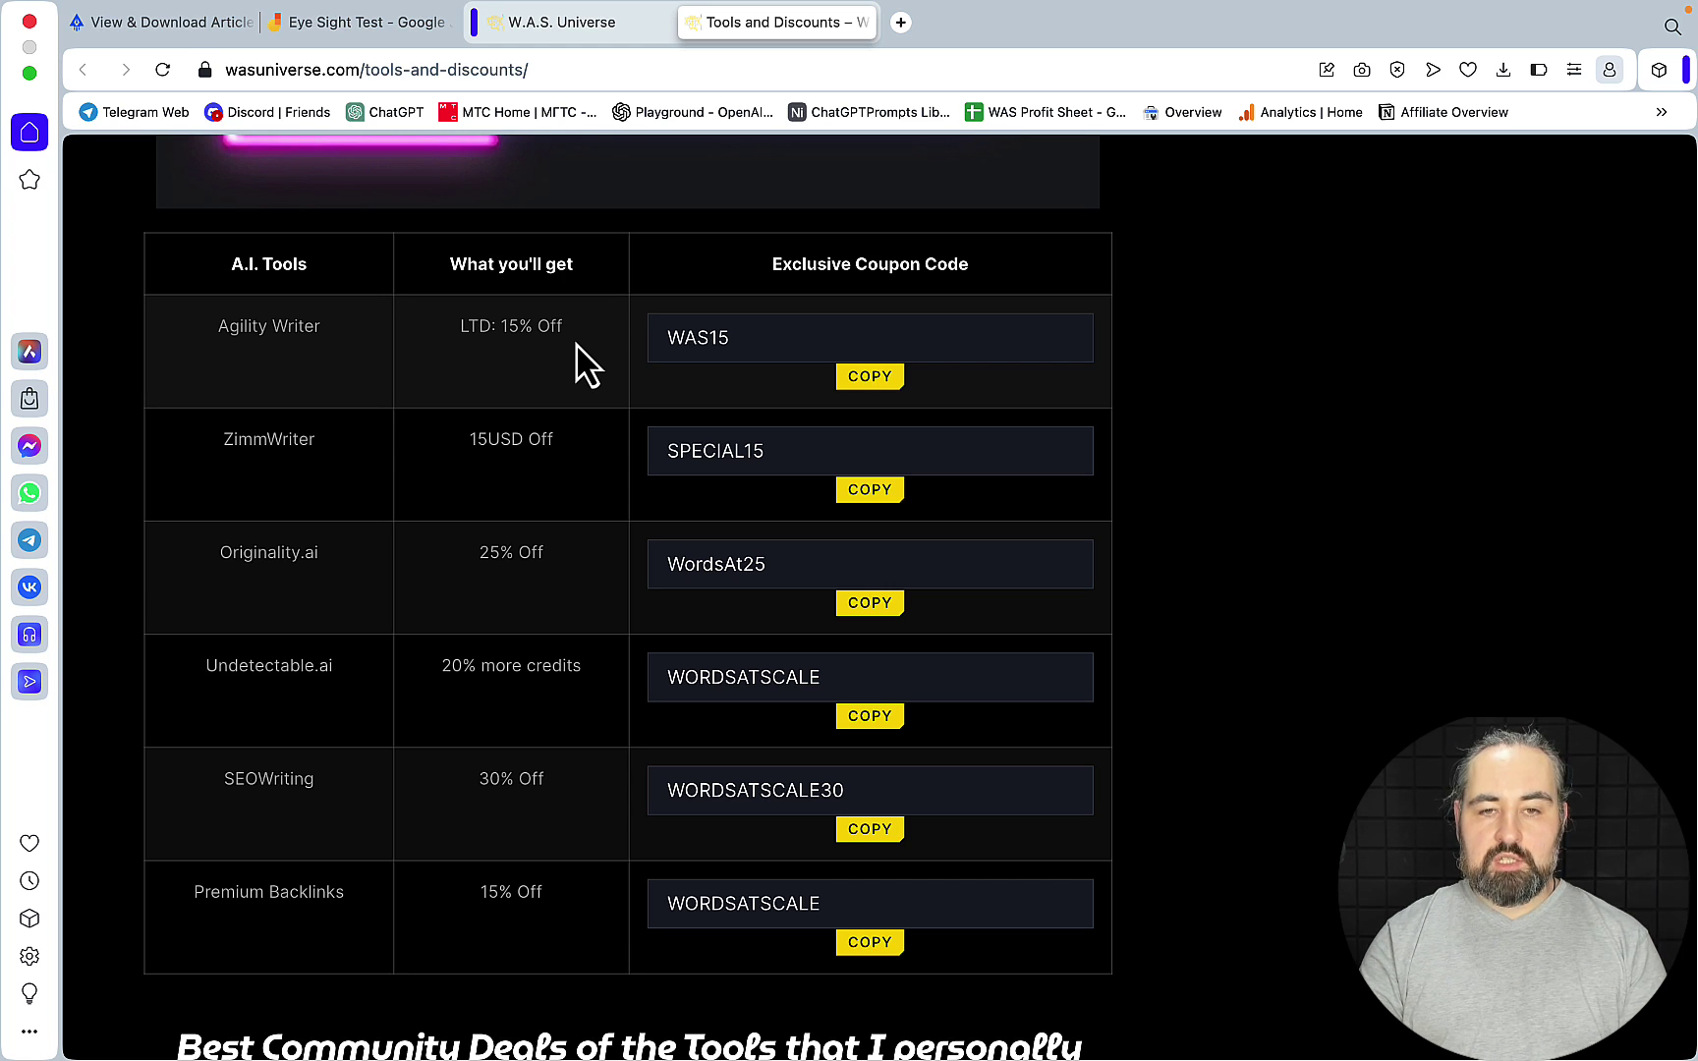
click(900, 21)
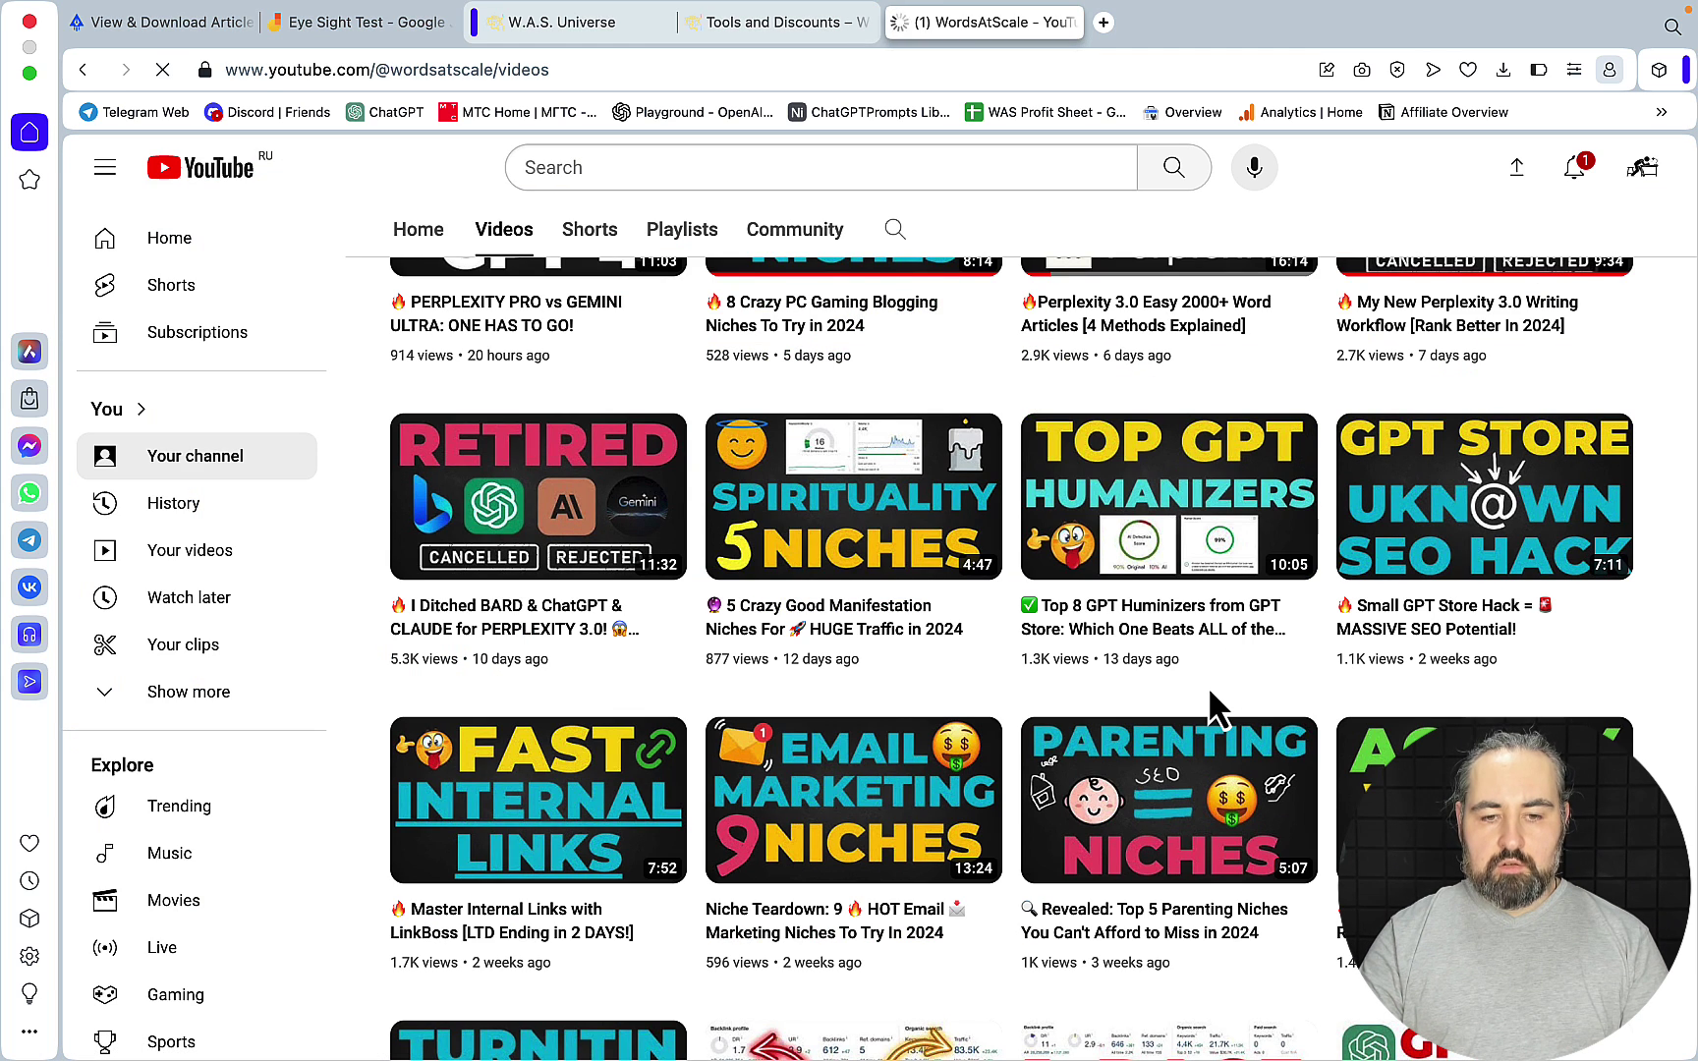